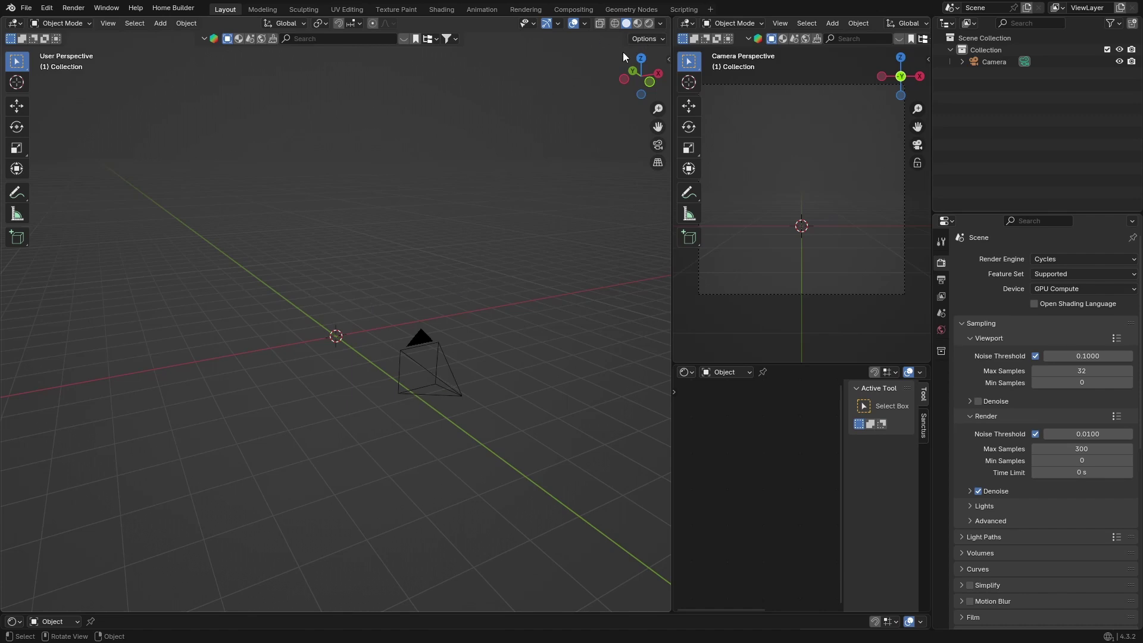
# - Push the Camera farther back along the negative Y axis, then return to a perspective view
pyautogui.click(640, 57)
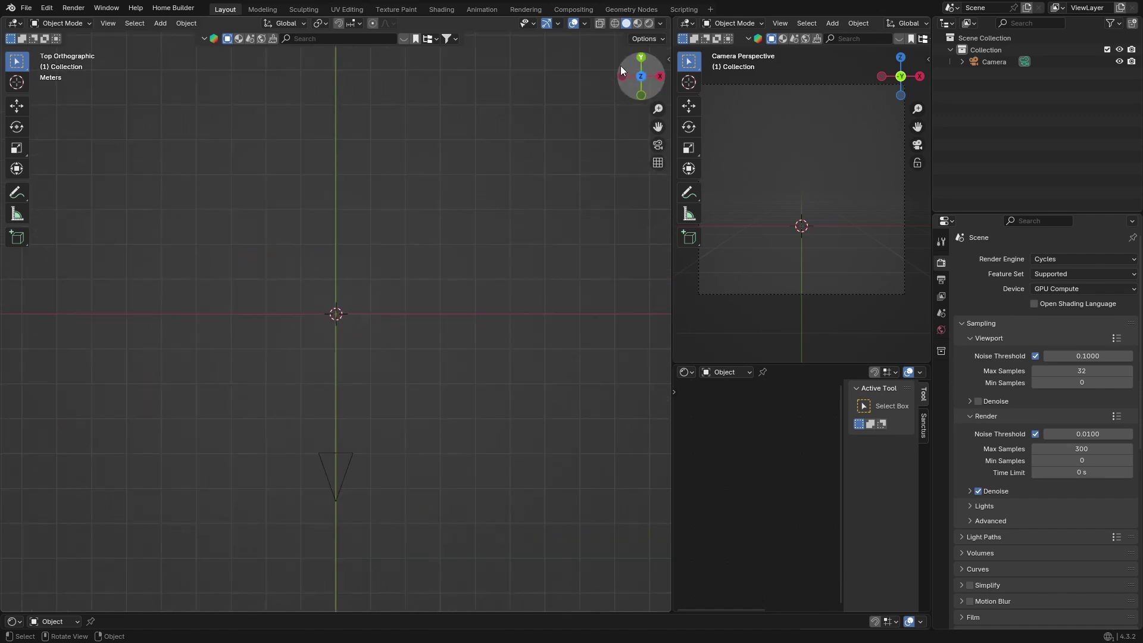
pyautogui.click(334, 457)
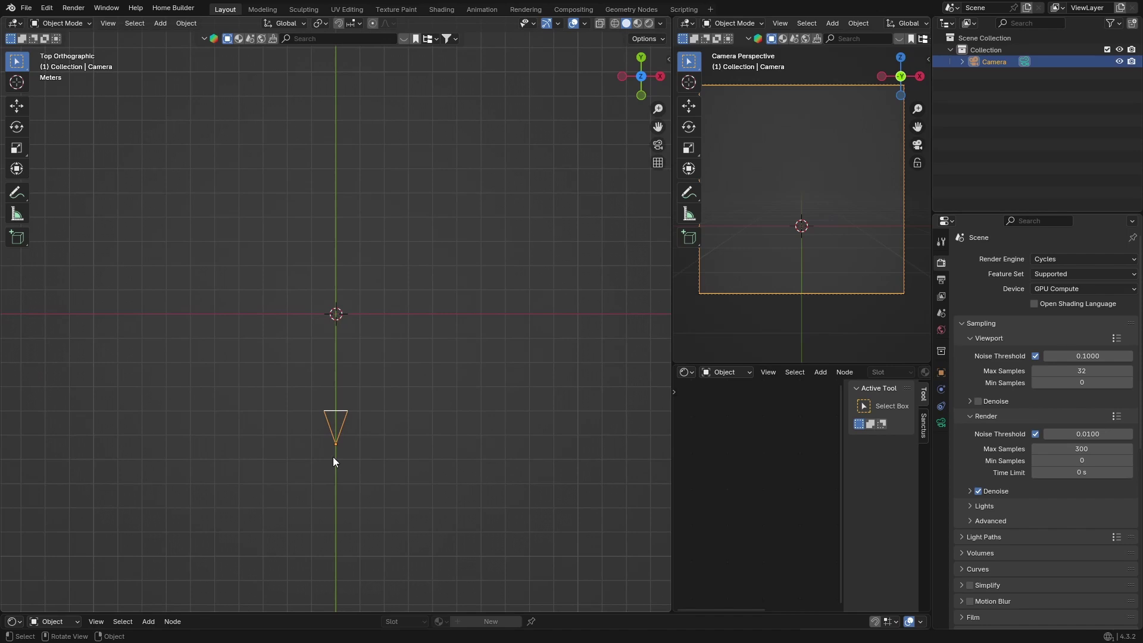
pyautogui.press('g')
pyautogui.press('y')
pyautogui.click(337, 563)
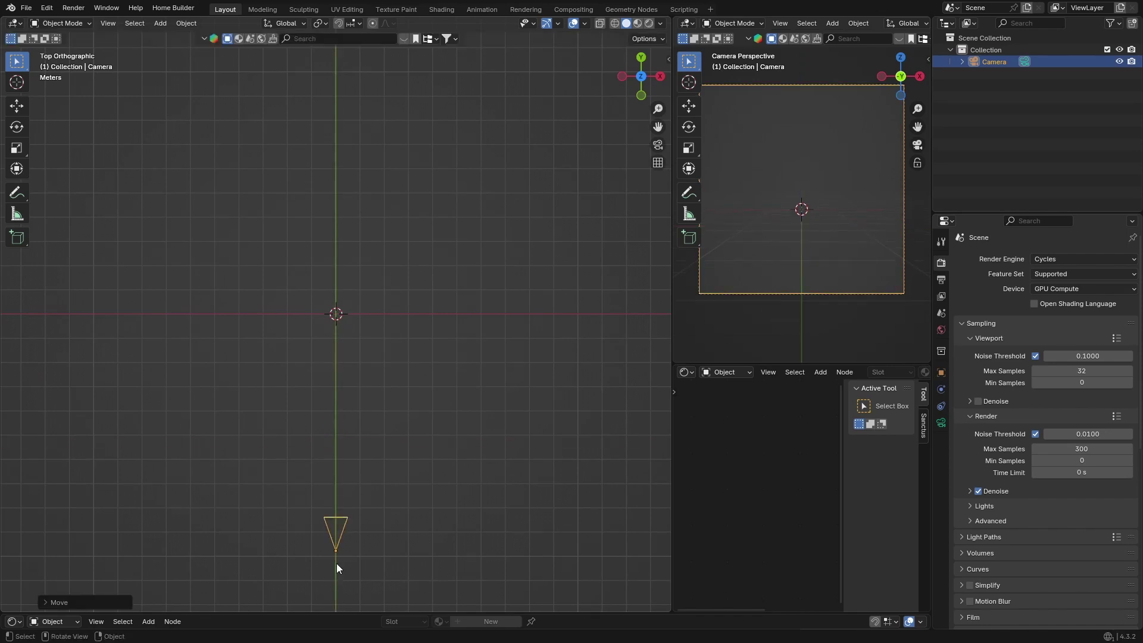
pyautogui.moveTo(223, 425); pyautogui.dragTo(298, 324, button='middle')
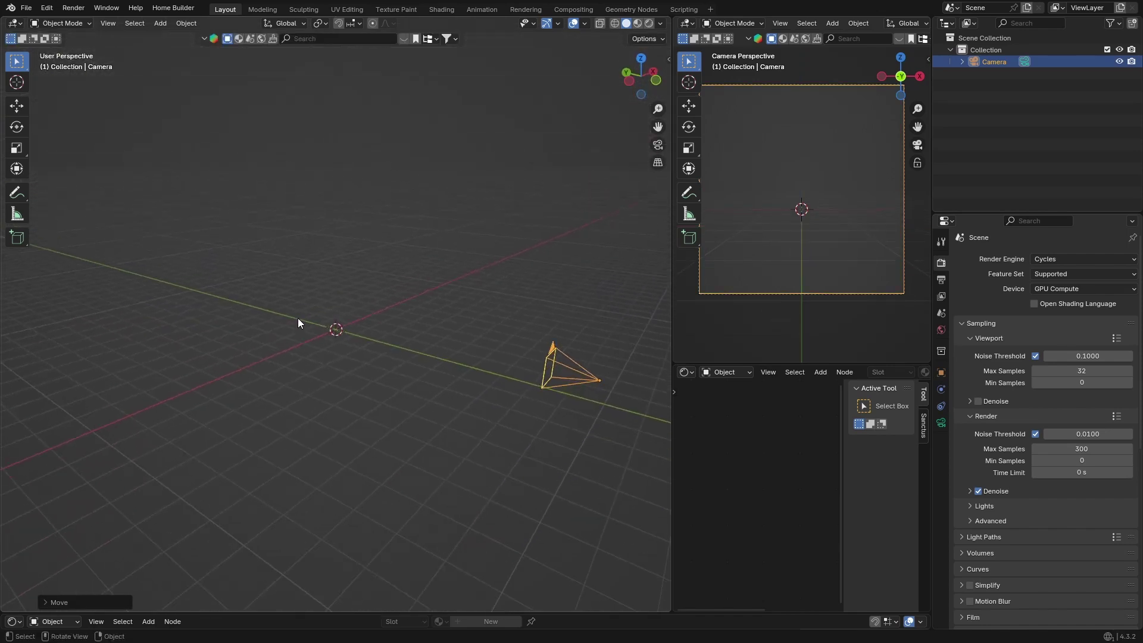
# - Add a plane at the origin and scale it about 8.19 times into a large floor
pyautogui.hotkey('shift', 'a')
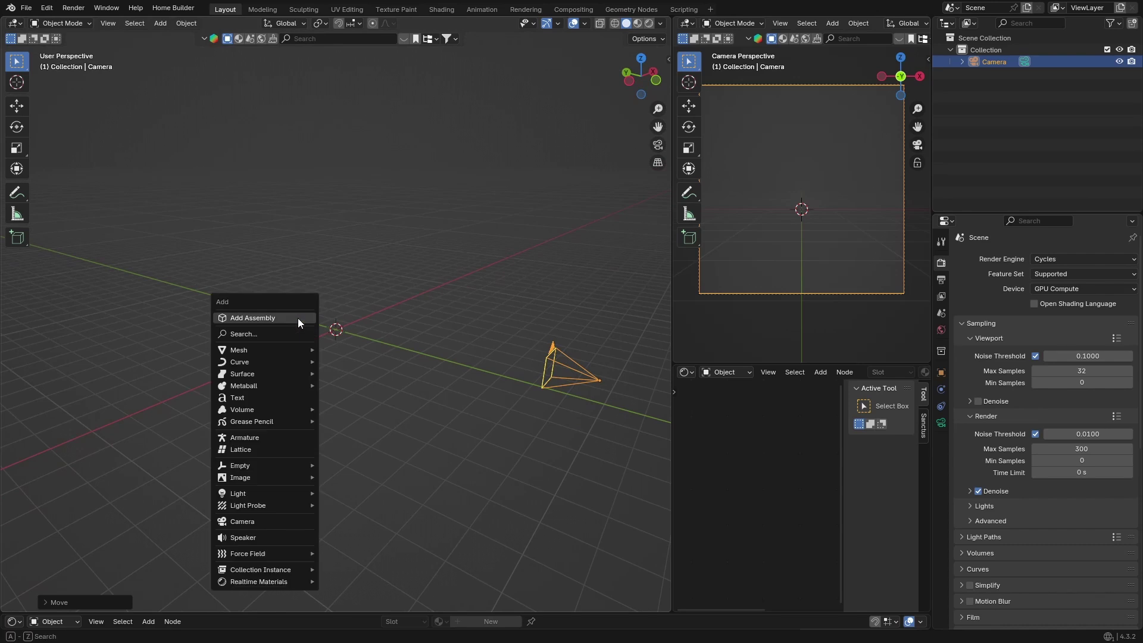
pyautogui.moveTo(275, 352)
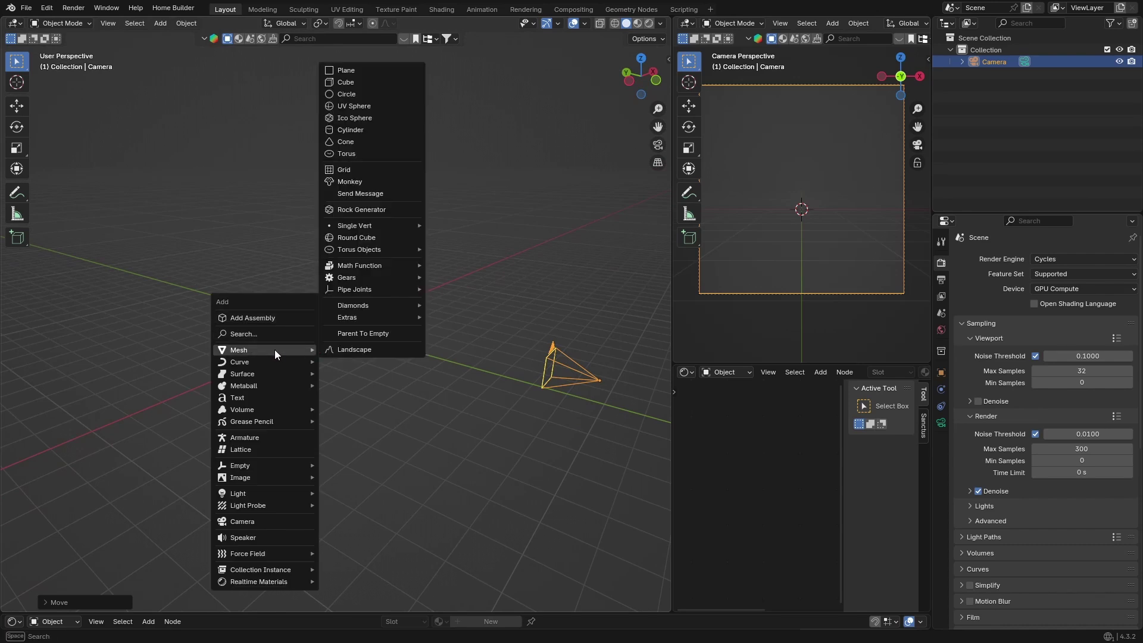
pyautogui.click(357, 70)
pyautogui.press('s')
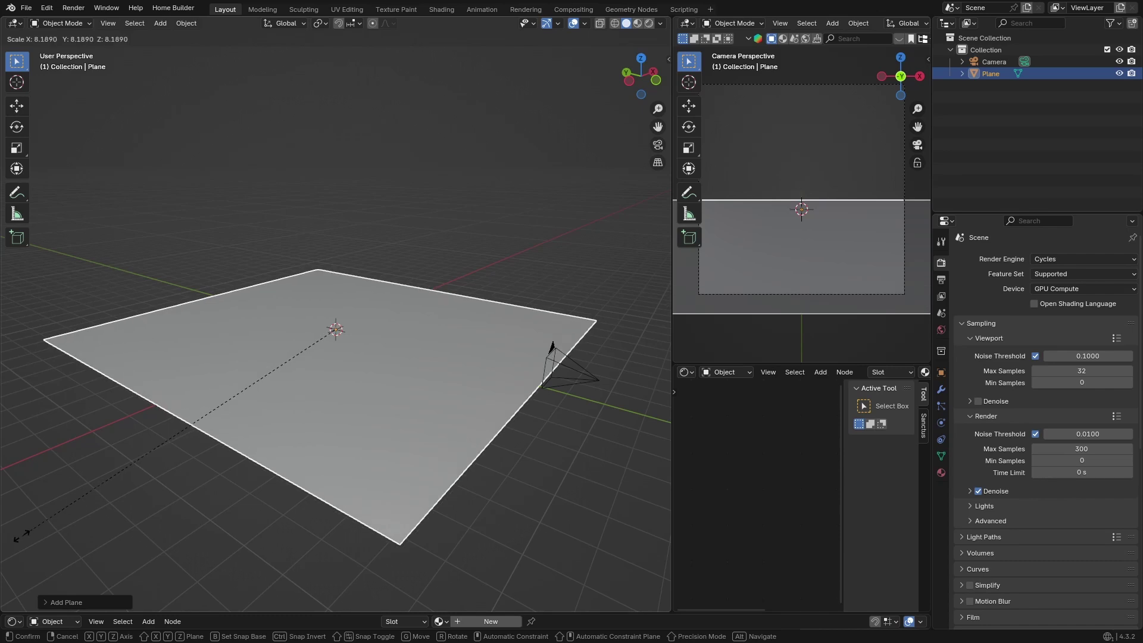
pyautogui.click(70, 469)
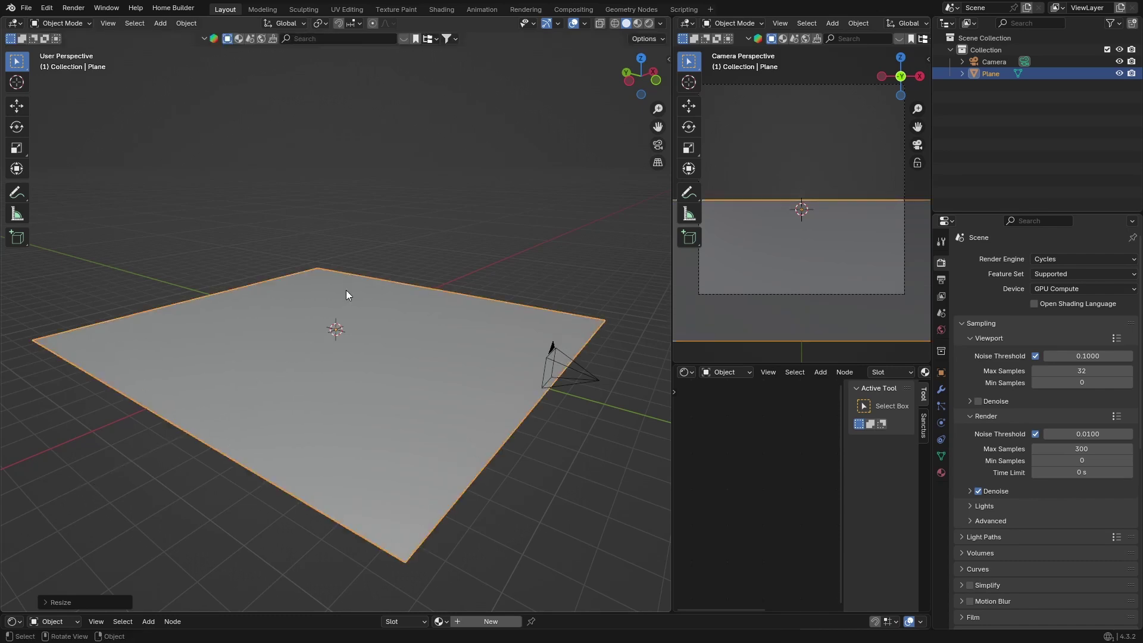
pyautogui.moveTo(345, 291); pyautogui.dragTo(294, 287, button='middle')
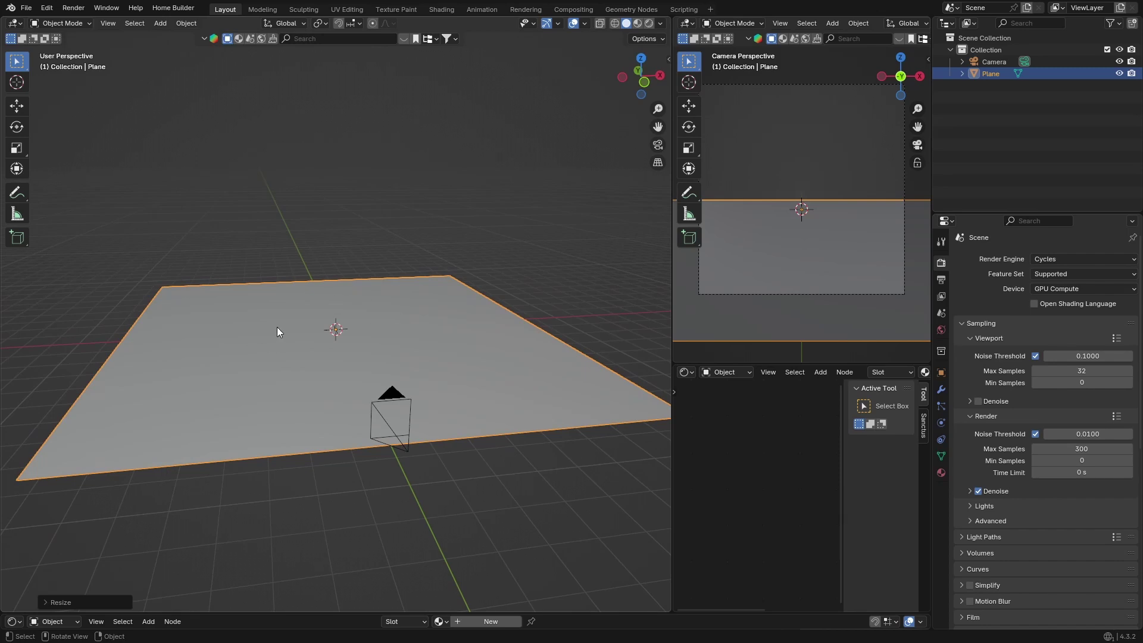
pyautogui.press('shift')
pyautogui.hotkey('shift', 'a')
# - Add a cube and stretch it along X and Y, flattening it on Z into a thin wide slab
pyautogui.moveTo(325, 304)
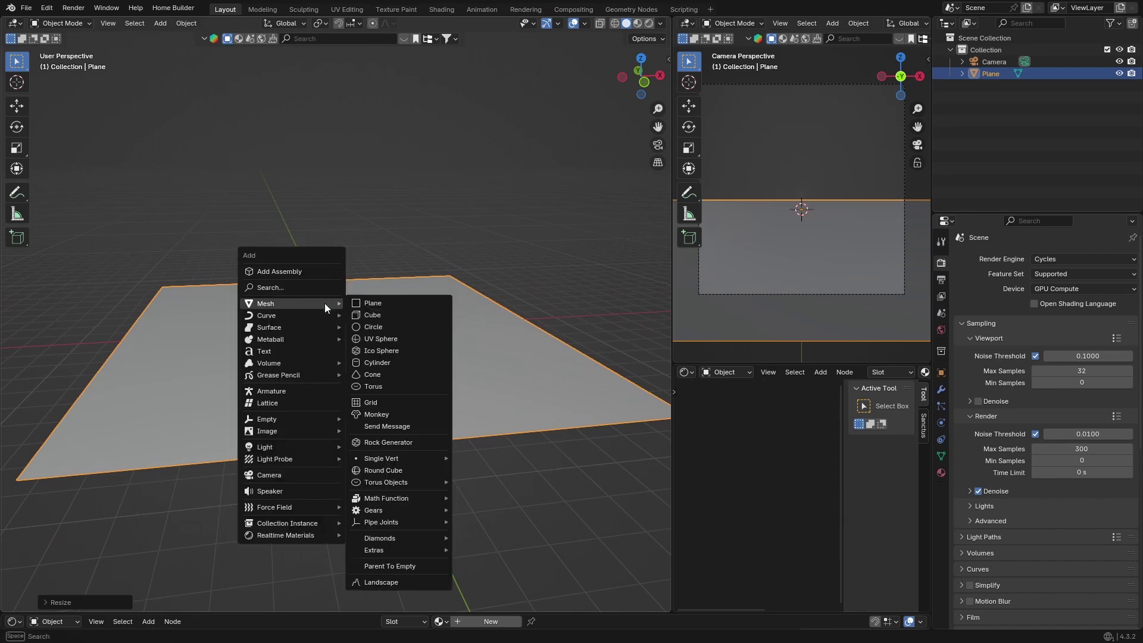
pyautogui.click(376, 311)
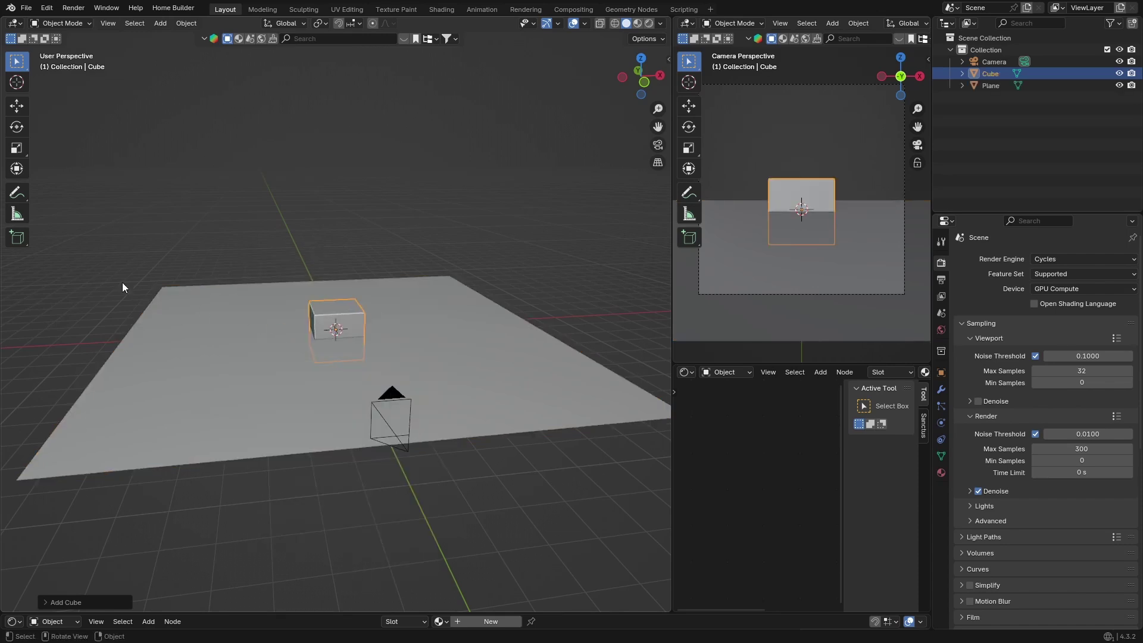
pyautogui.click(17, 148)
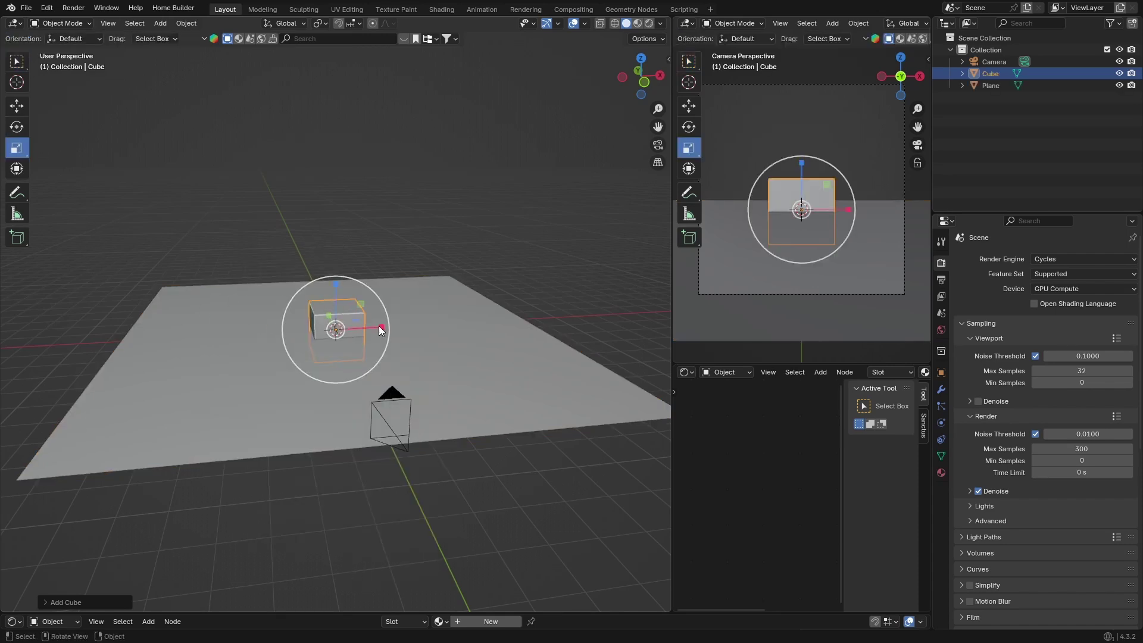
pyautogui.moveTo(380, 326); pyautogui.dragTo(489, 322)
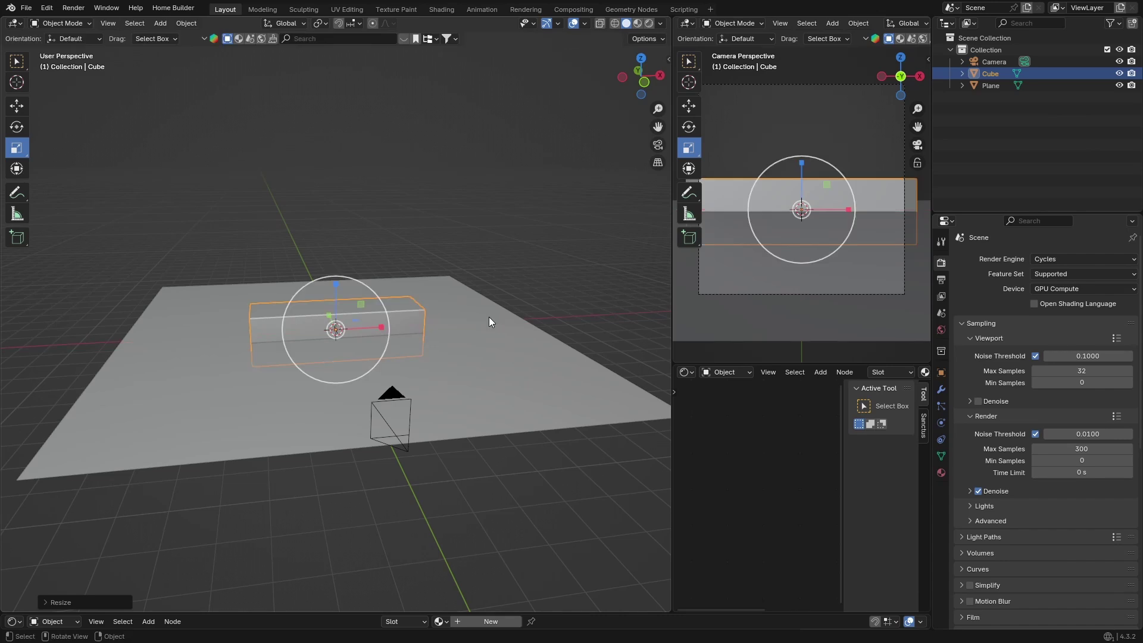
pyautogui.moveTo(336, 283); pyautogui.dragTo(336, 324)
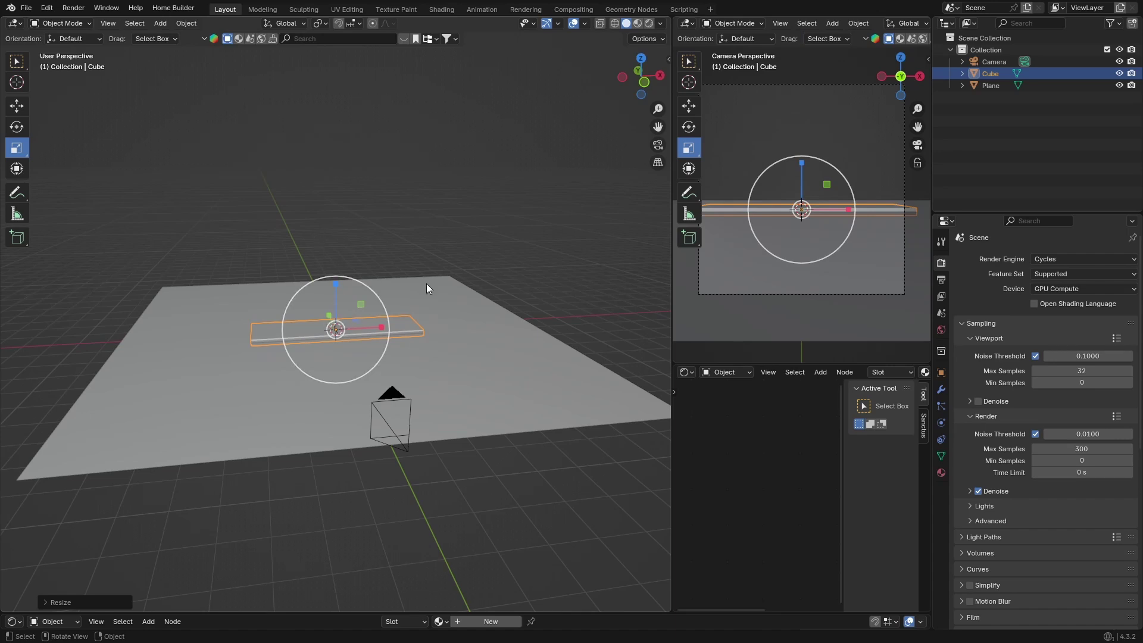
pyautogui.moveTo(426, 283); pyautogui.dragTo(309, 323, button='middle')
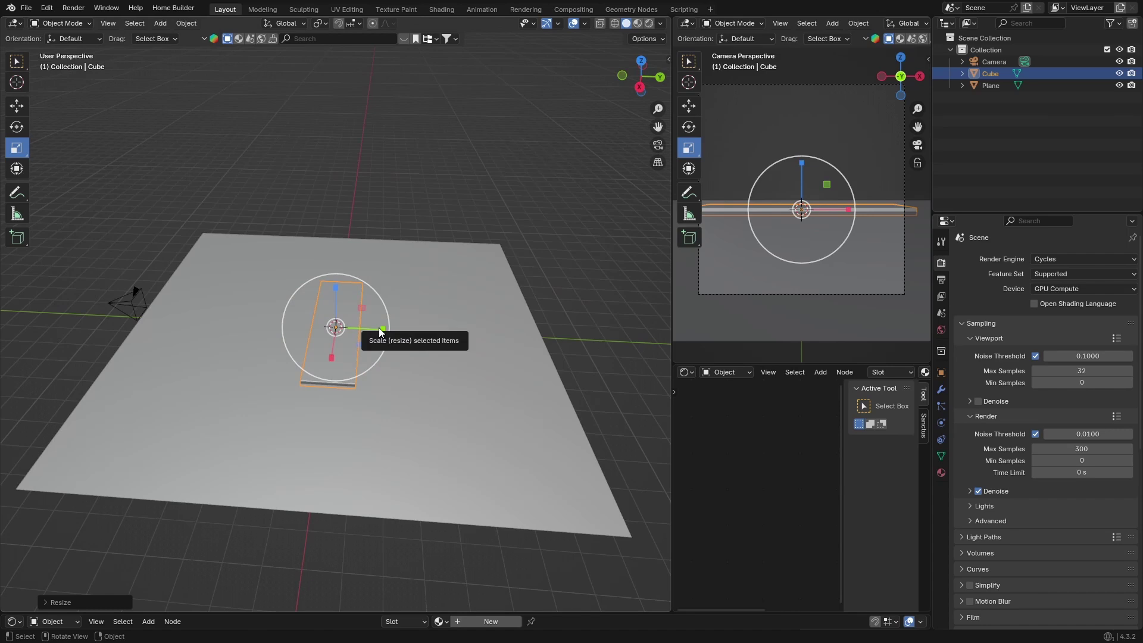
pyautogui.moveTo(381, 332); pyautogui.dragTo(545, 332)
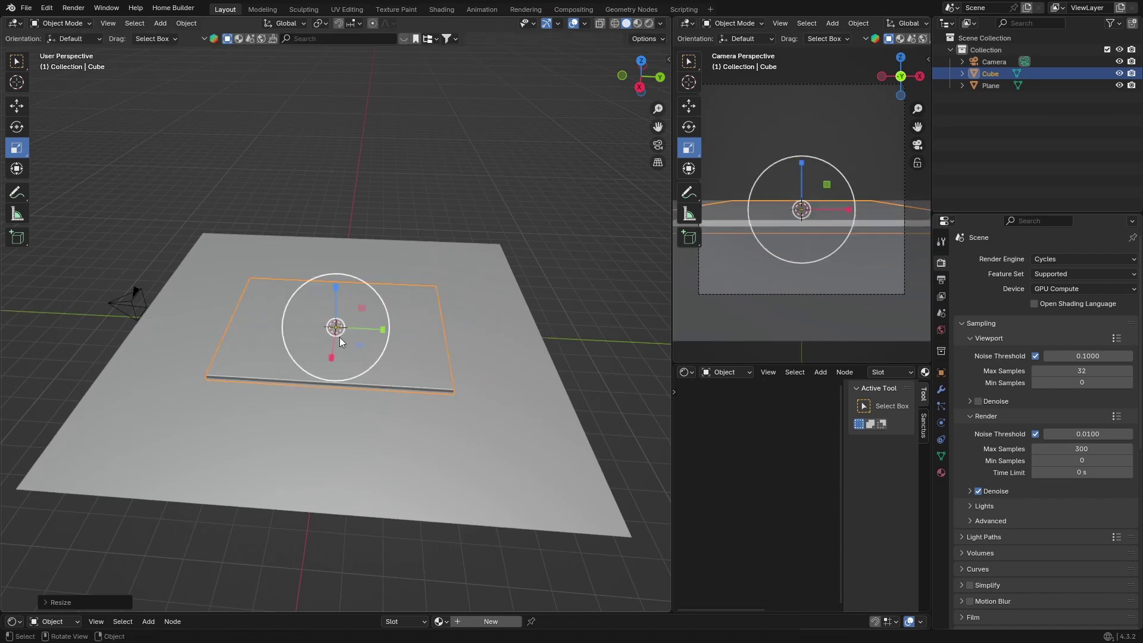
pyautogui.moveTo(337, 358)
pyautogui.mouseDown()
pyautogui.moveTo(326, 375)
pyautogui.moveTo(326, 357)
pyautogui.mouseUp()
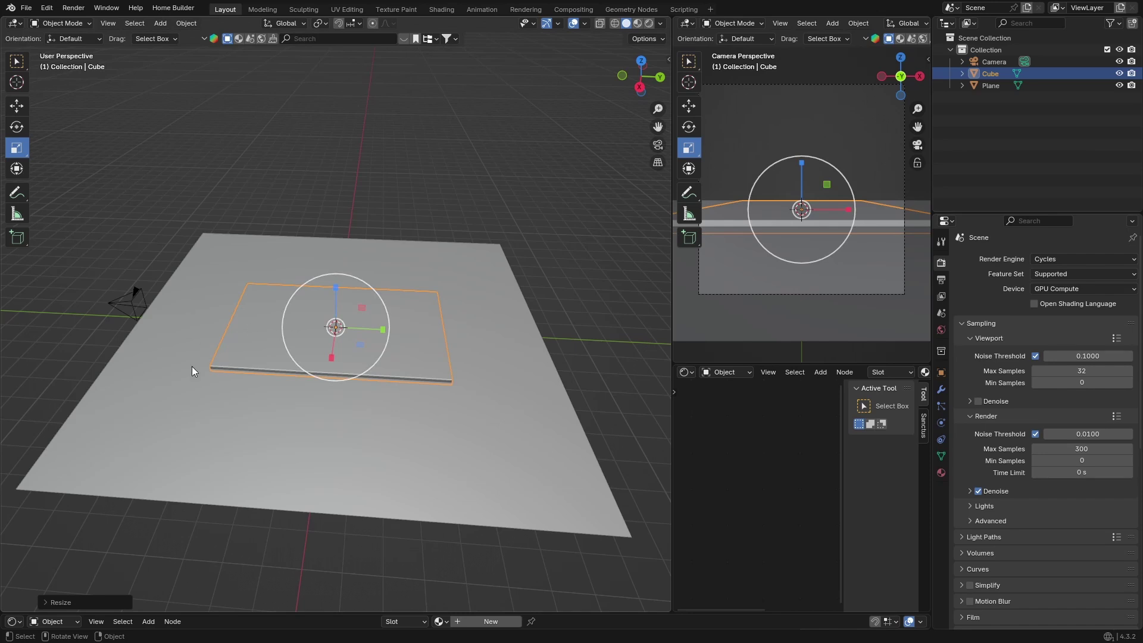
pyautogui.moveTo(192, 366); pyautogui.dragTo(209, 341, button='middle')
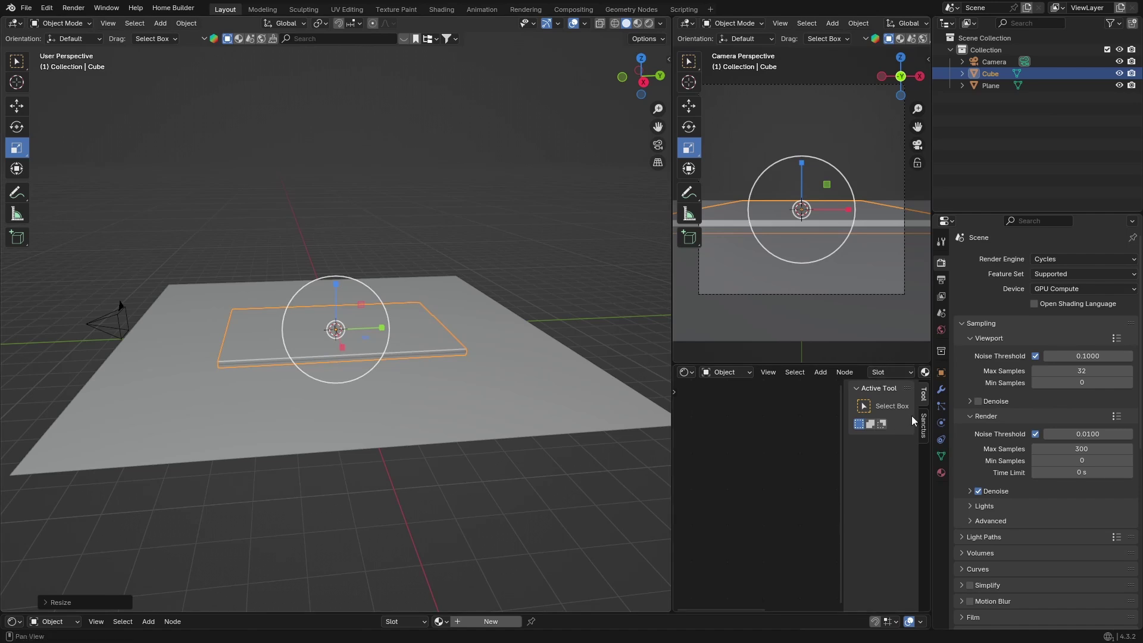
# - Rename the Cube object to 'Stairs'
pyautogui.doubleClick(992, 74)
pyautogui.press('BackSpace')
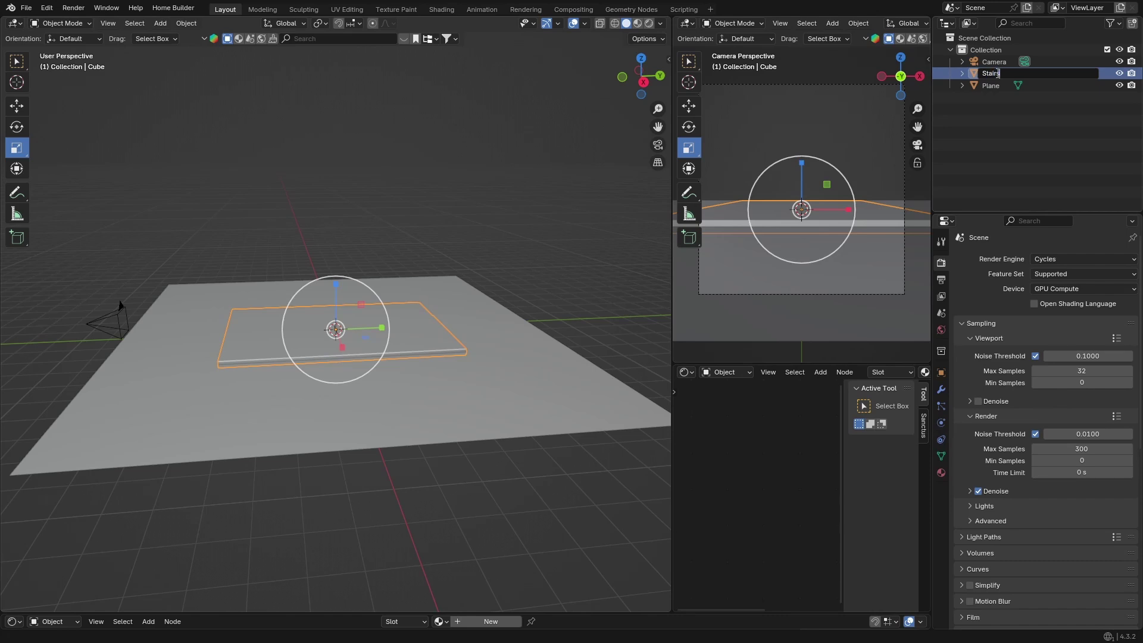
pyautogui.press('Return')
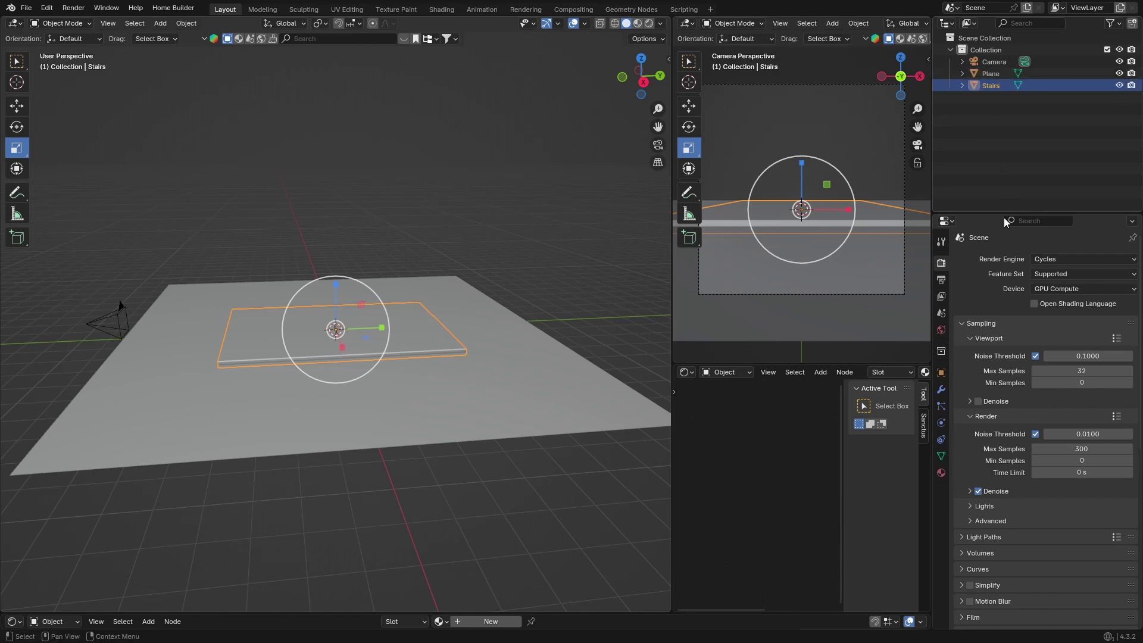
# - Add an Array modifier to Stairs using the modifier search 'arr'
pyautogui.click(941, 389)
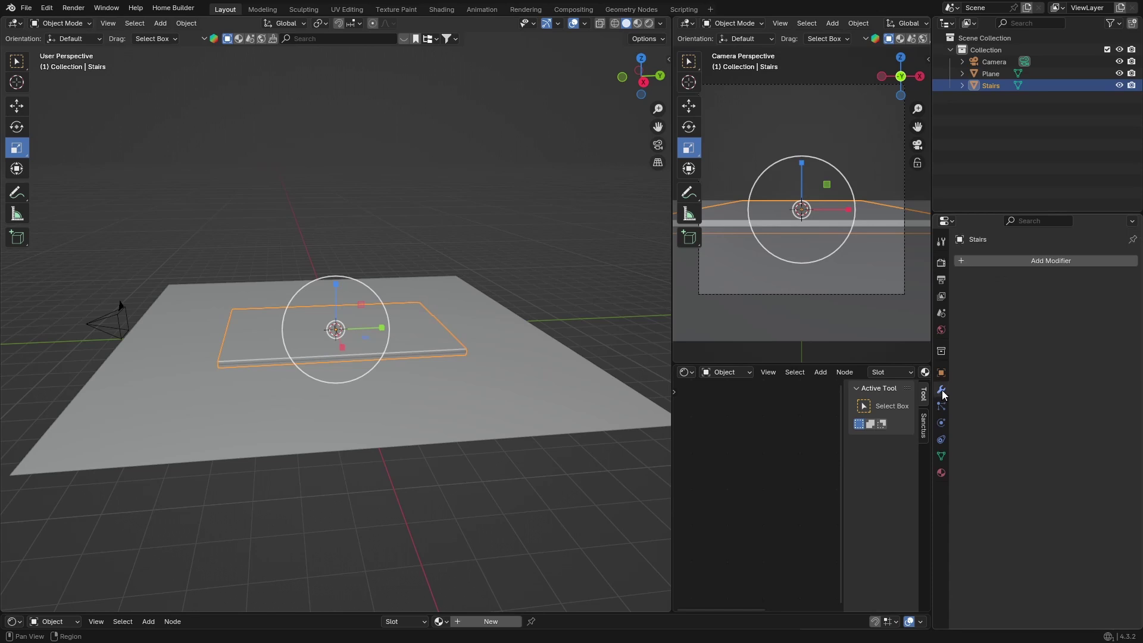
pyautogui.click(1018, 261)
pyautogui.click(968, 262)
pyautogui.write('arr')
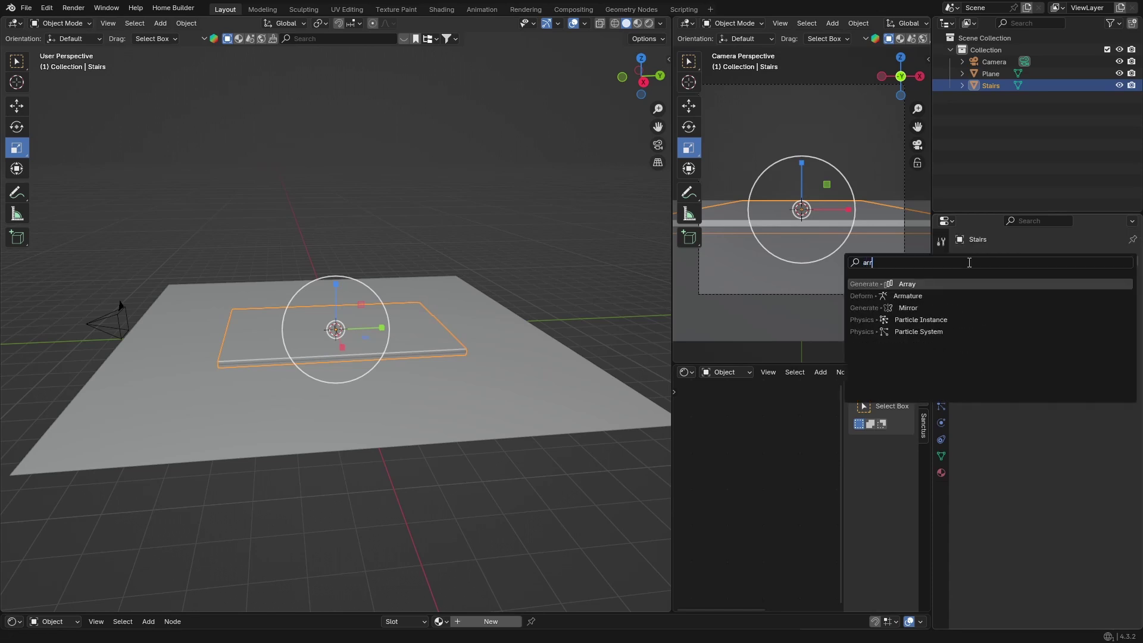
pyautogui.press('Return')
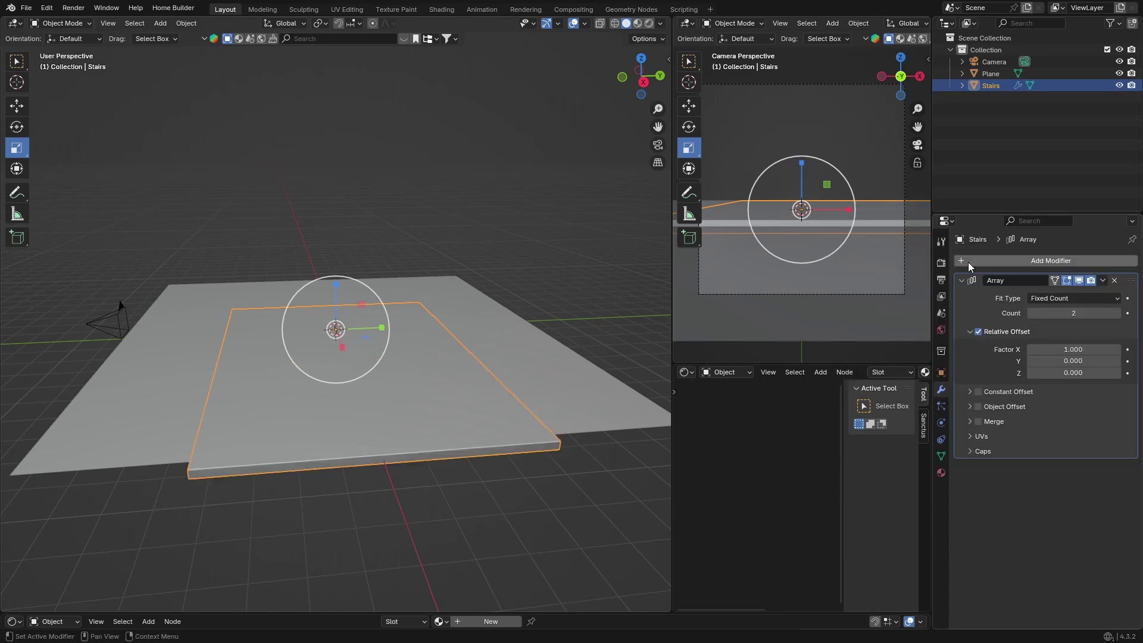
# - Set the Array's offset Factor X to 0, Z to 0.300, and try different Y offsets
pyautogui.click(1072, 349)
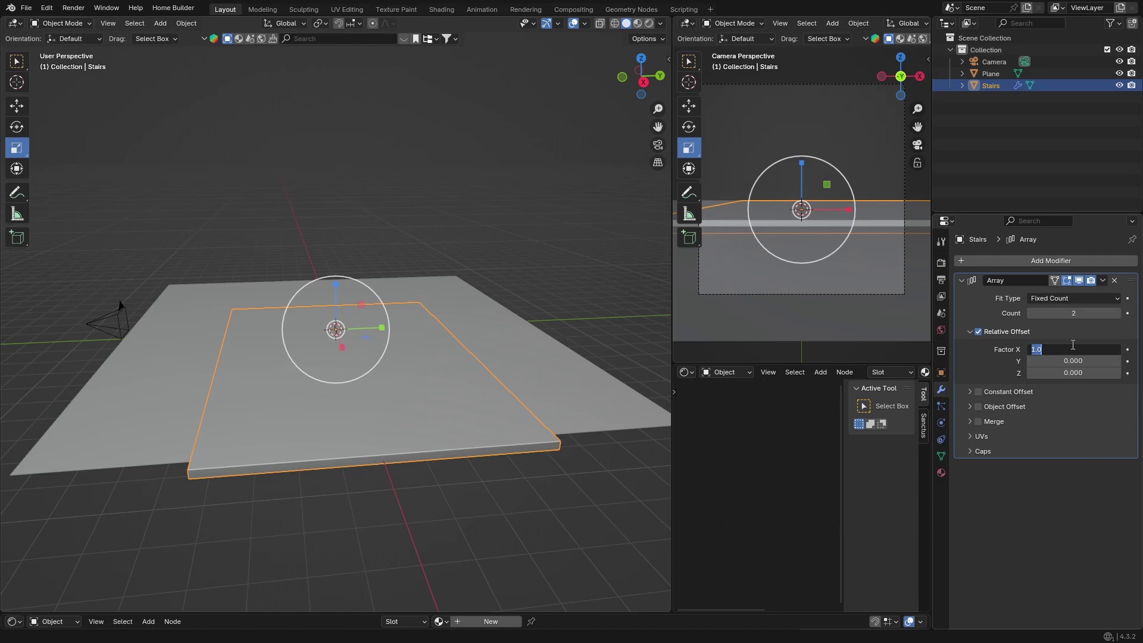
pyautogui.write('0')
pyautogui.press('Return')
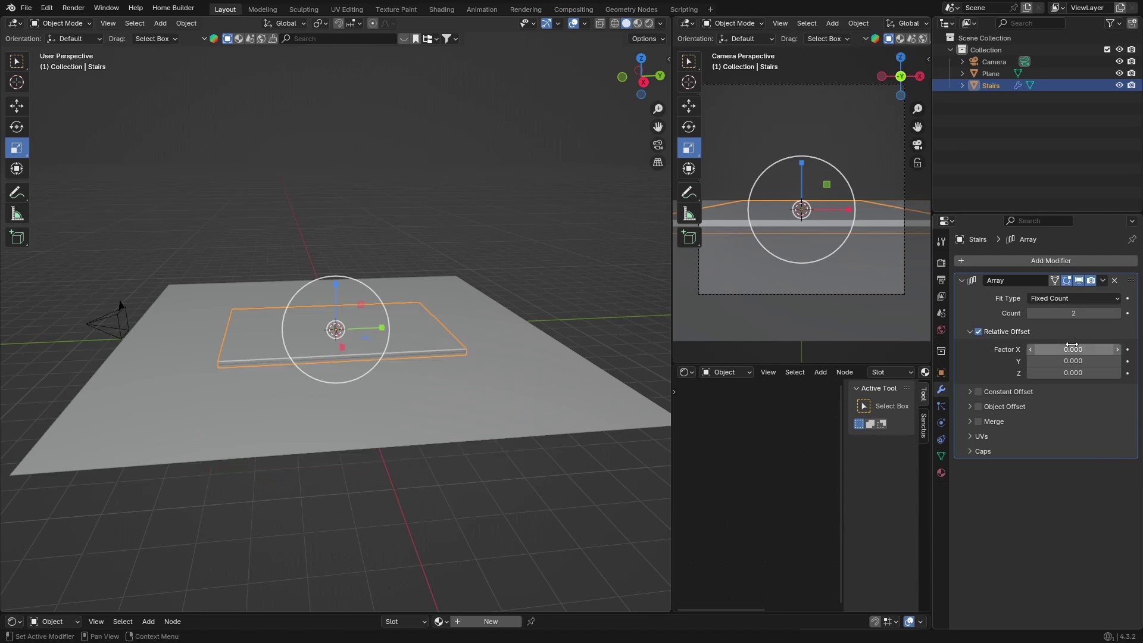
pyautogui.click(1116, 362)
pyautogui.click(1116, 372)
pyautogui.click(1116, 373)
pyautogui.click(1115, 373)
pyautogui.click(1116, 372)
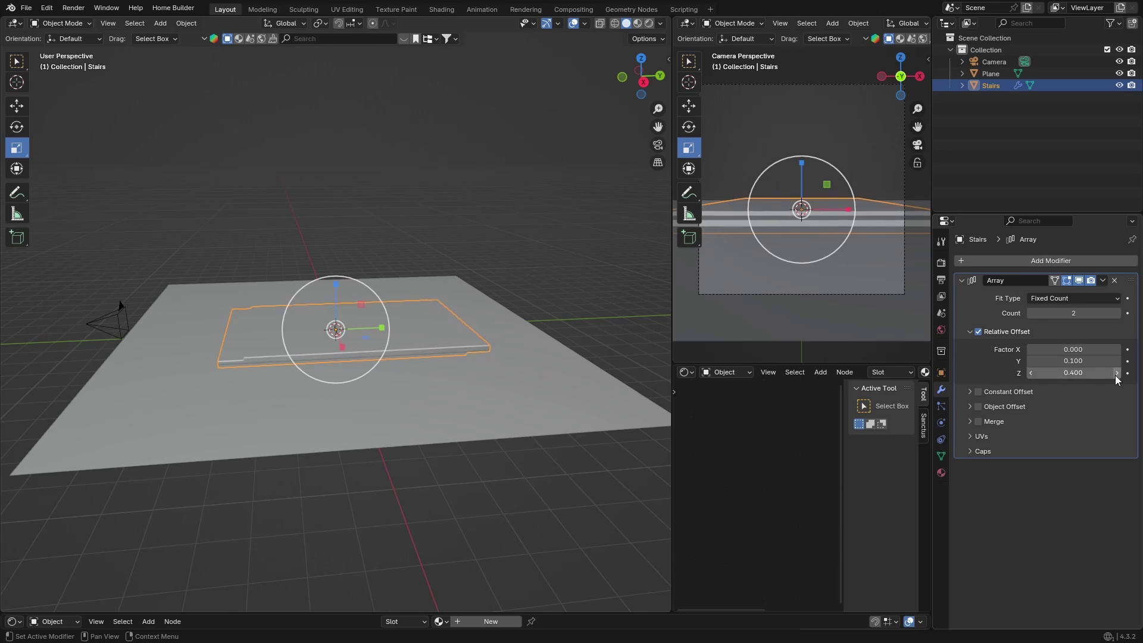
pyautogui.click(1116, 373)
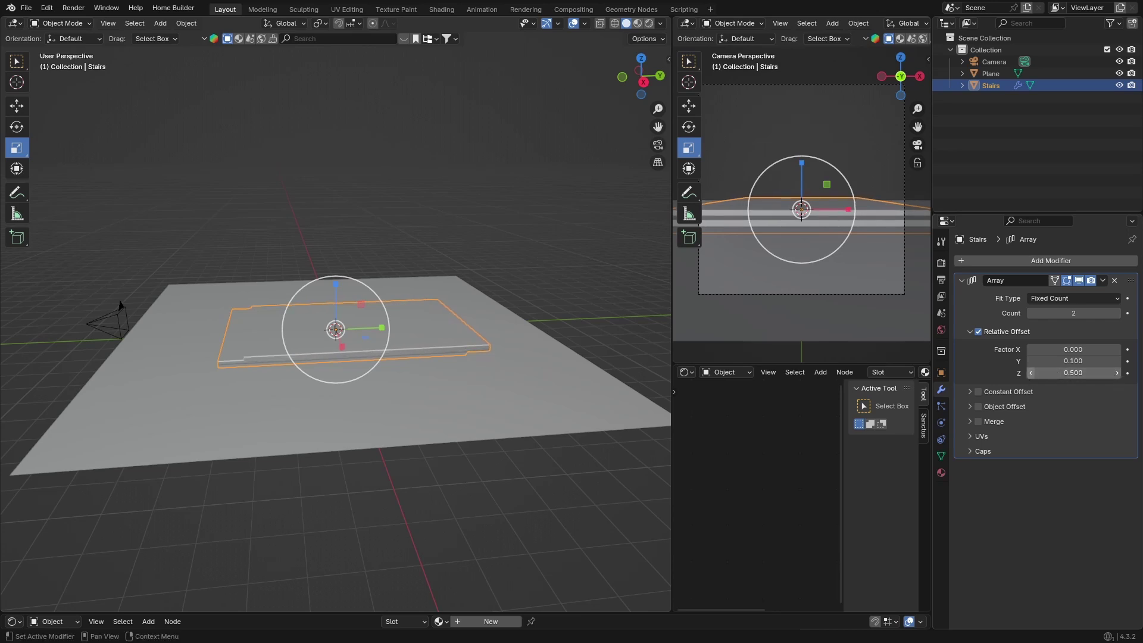
pyautogui.click(1030, 372)
pyautogui.click(1030, 372)
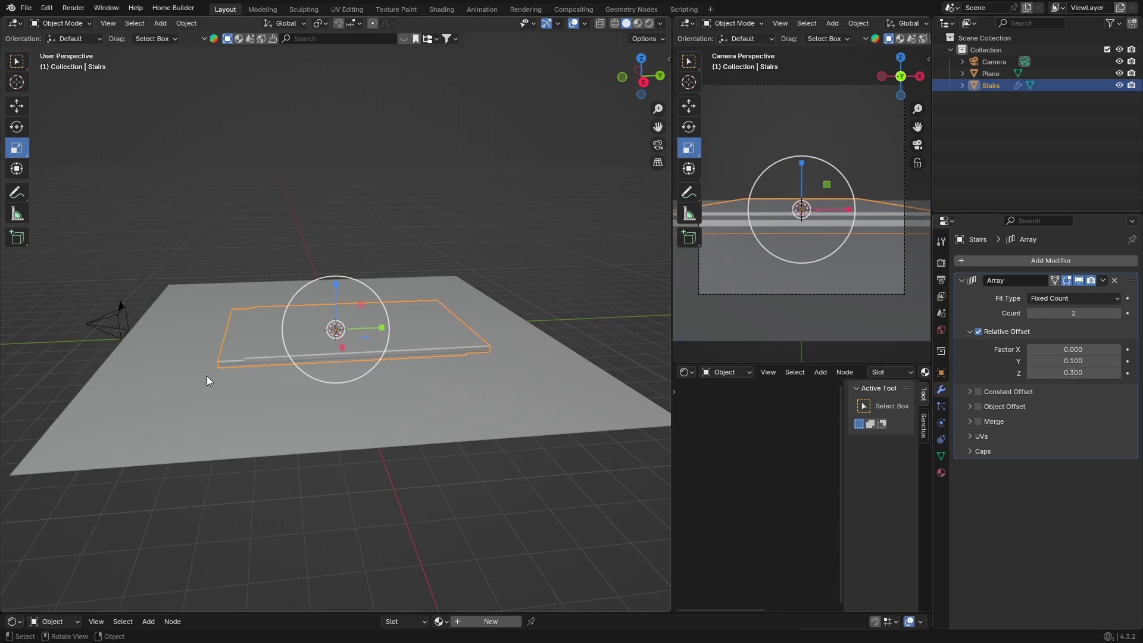
pyautogui.click(1032, 362)
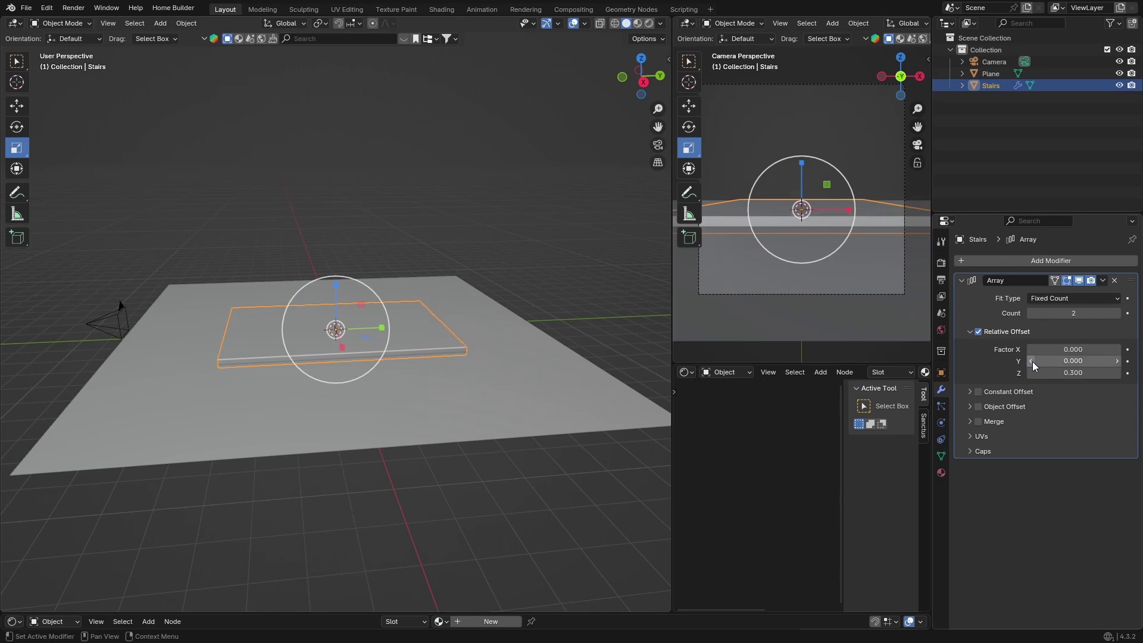
pyautogui.moveTo(1077, 360)
pyautogui.mouseDown()
pyautogui.moveTo(1092, 360)
pyautogui.moveTo(1082, 360)
pyautogui.mouseUp()
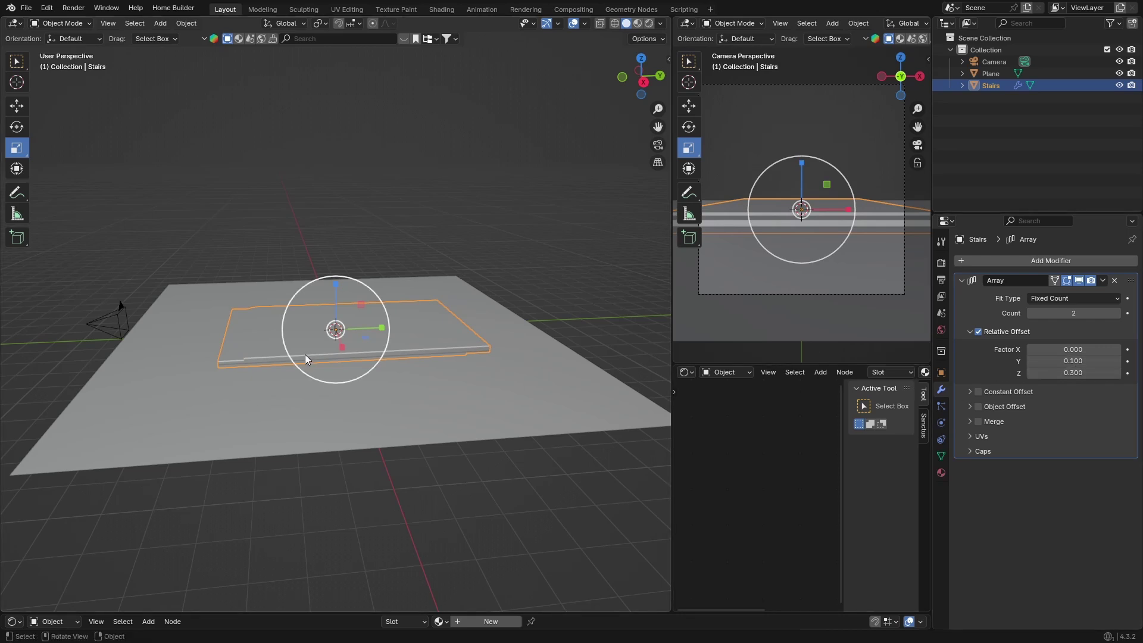
# - Reset Factor X to 0, raise Factor Z to 0.400, and view the stairs through the camera
pyautogui.click(1116, 354)
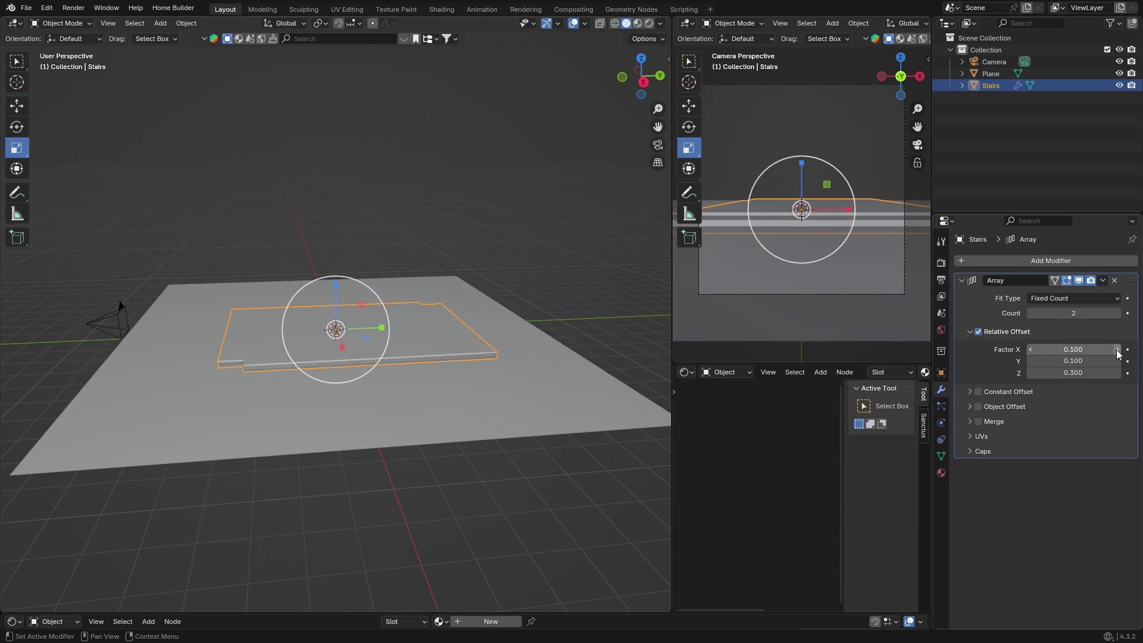
pyautogui.click(1079, 349)
pyautogui.press('BackSpace')
pyautogui.write('0')
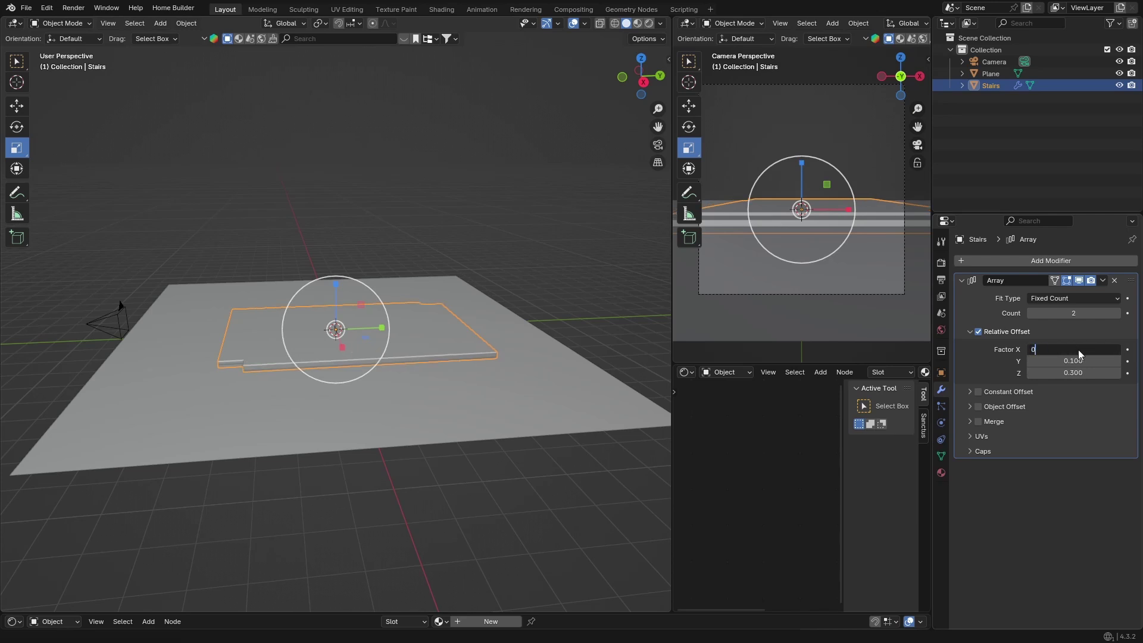
pyautogui.press('Return')
pyautogui.click(1117, 372)
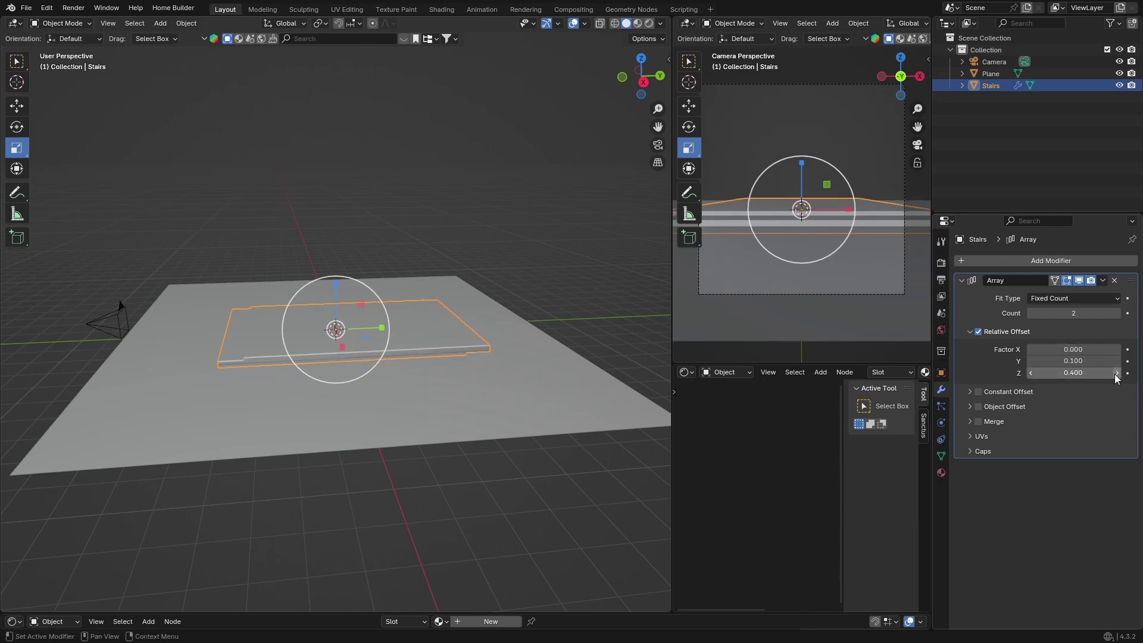
pyautogui.click(655, 144)
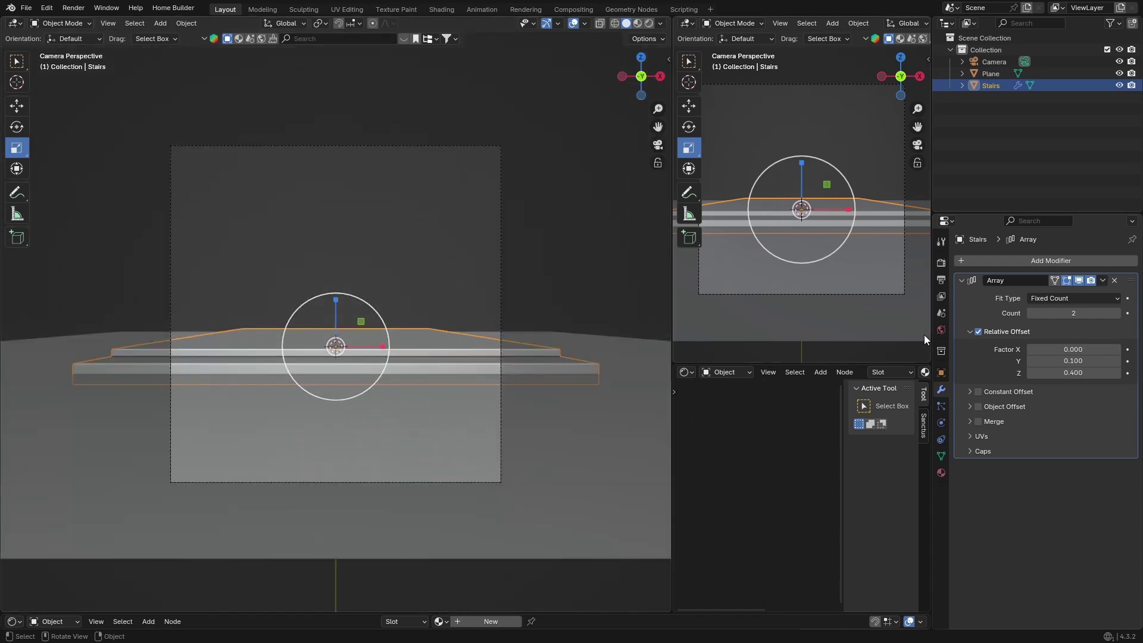
# - Scale the stairs slightly smaller and set the Array Count to 5
pyautogui.click(1116, 313)
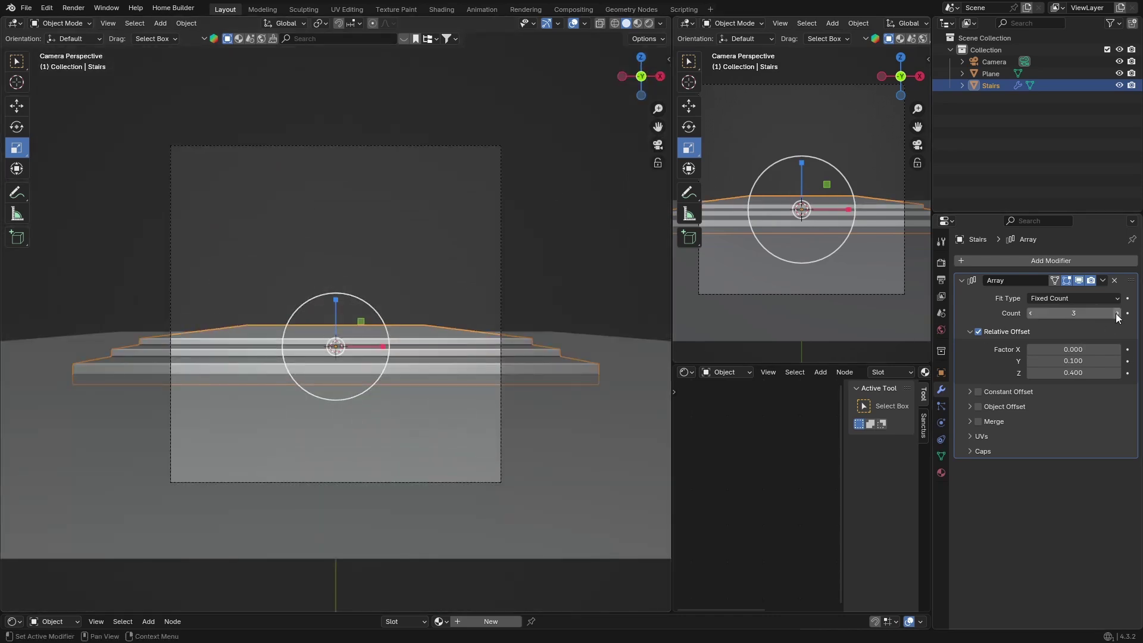
pyautogui.click(1116, 313)
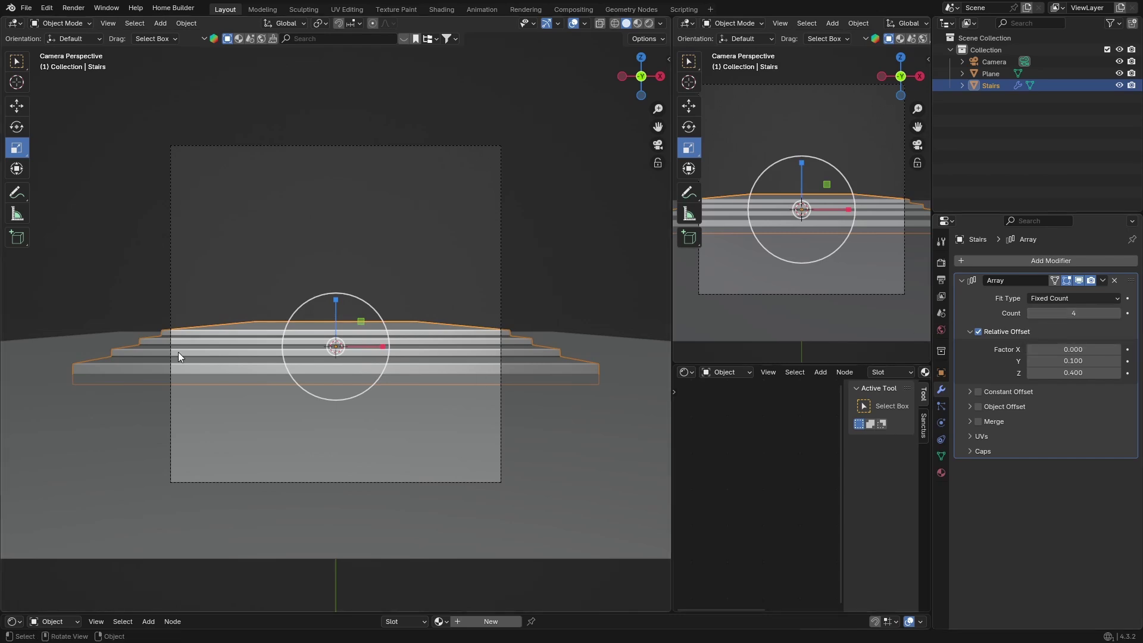
pyautogui.press('s')
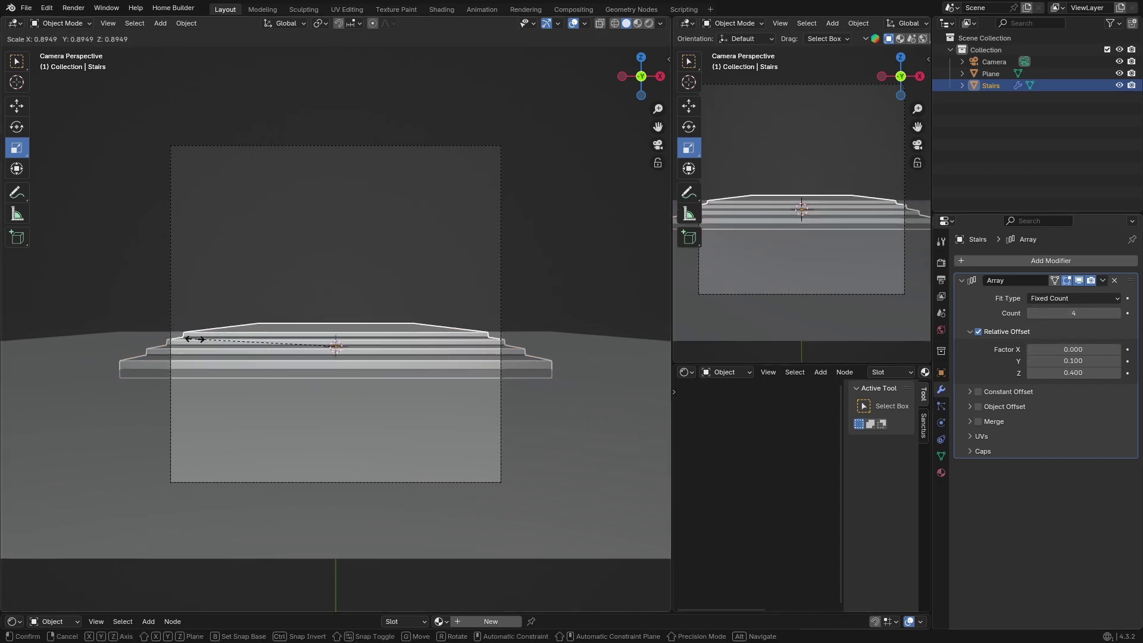
pyautogui.click(200, 337)
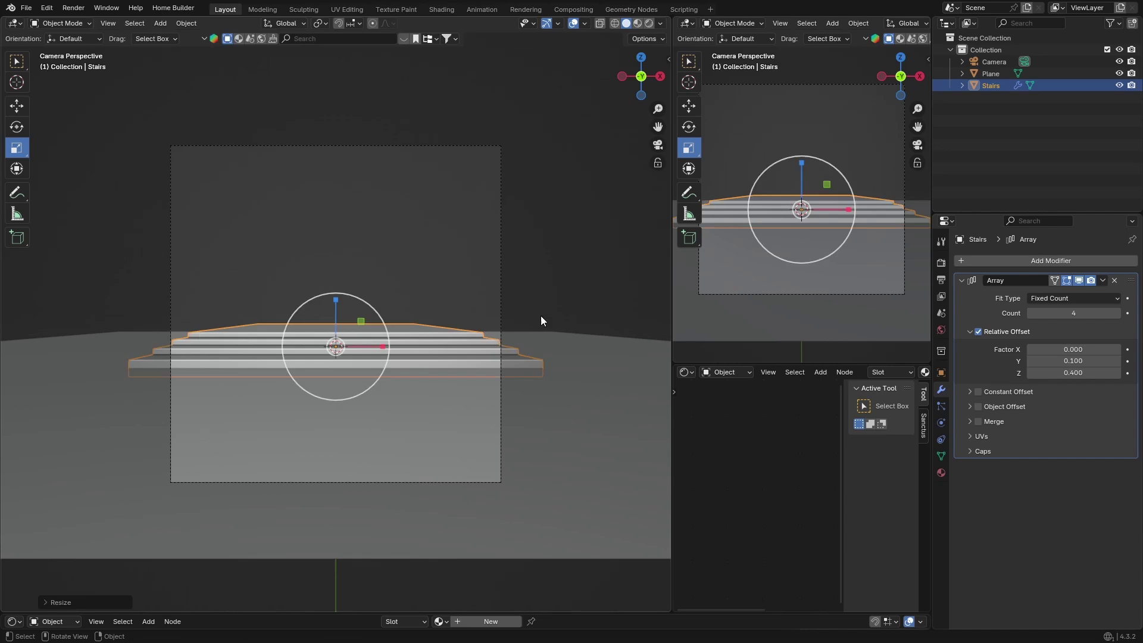
pyautogui.click(1114, 312)
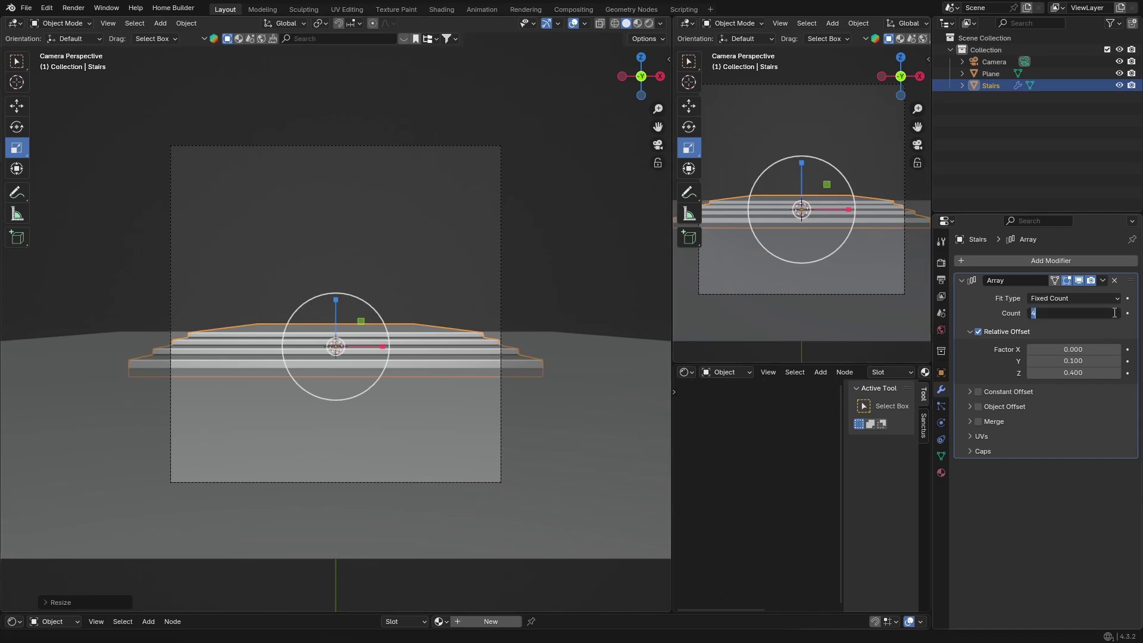
pyautogui.write('5')
pyautogui.press('Return')
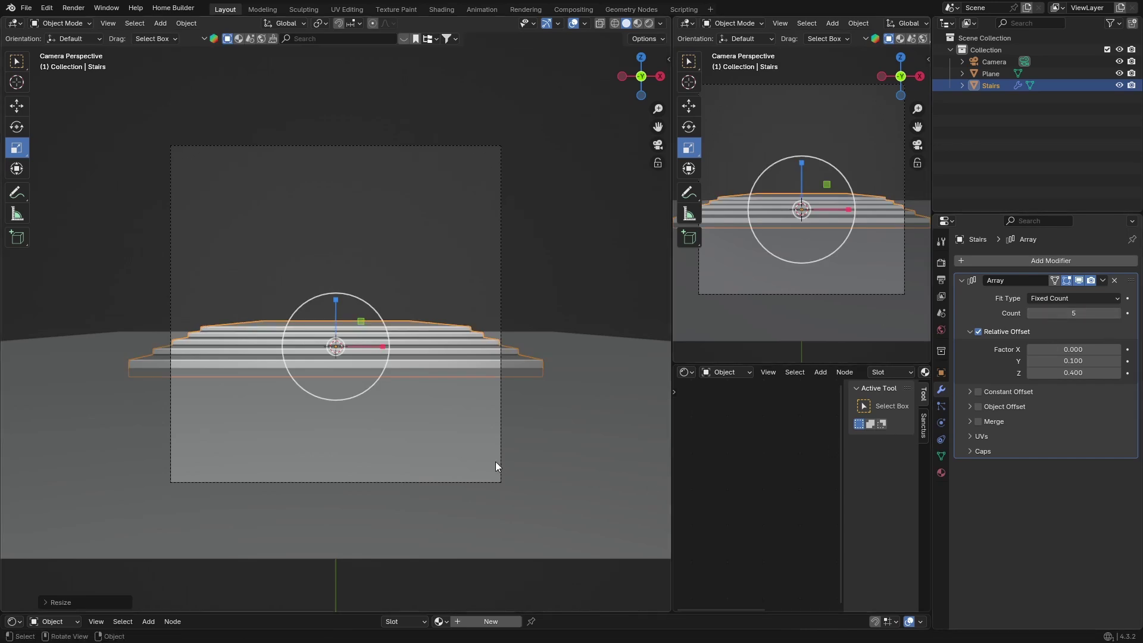
# - Set the Array's Factor Y offset to 0.05 and check the stairs from the camera
pyautogui.click(576, 241)
pyautogui.moveTo(484, 366); pyautogui.dragTo(908, 386, button='middle')
pyautogui.click(1075, 360)
pyautogui.write('0.05')
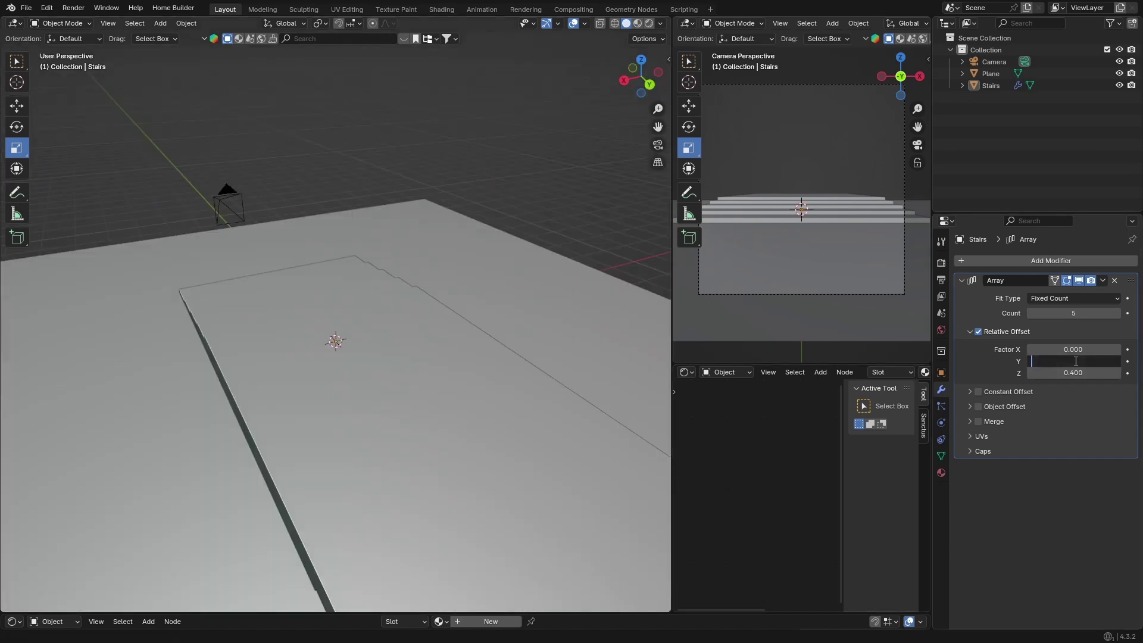
pyautogui.press('Return')
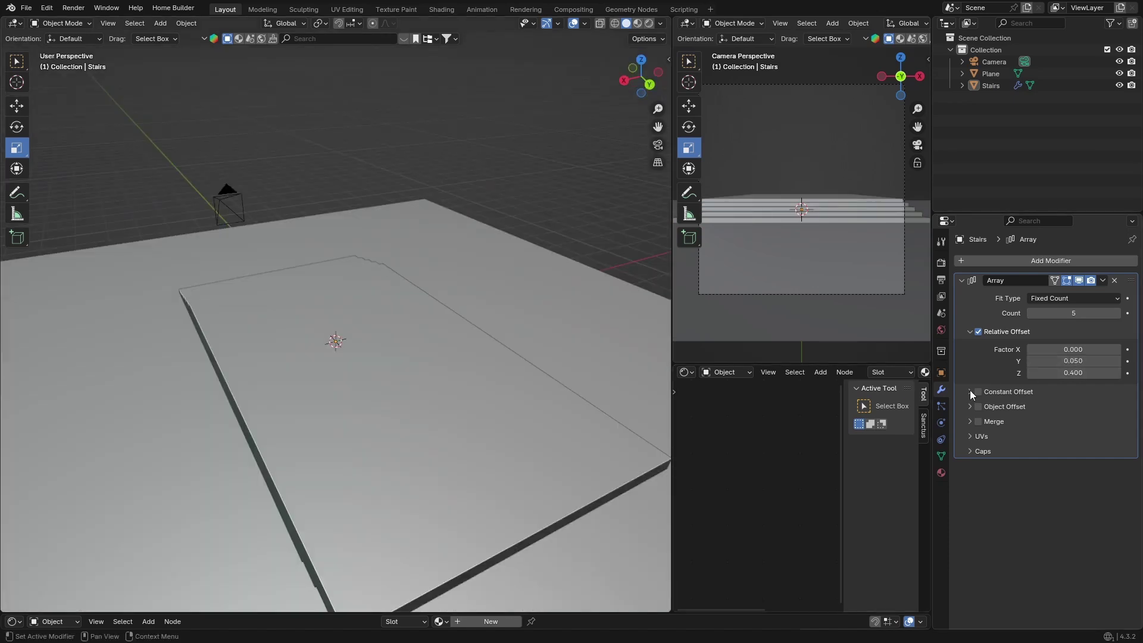
pyautogui.click(657, 145)
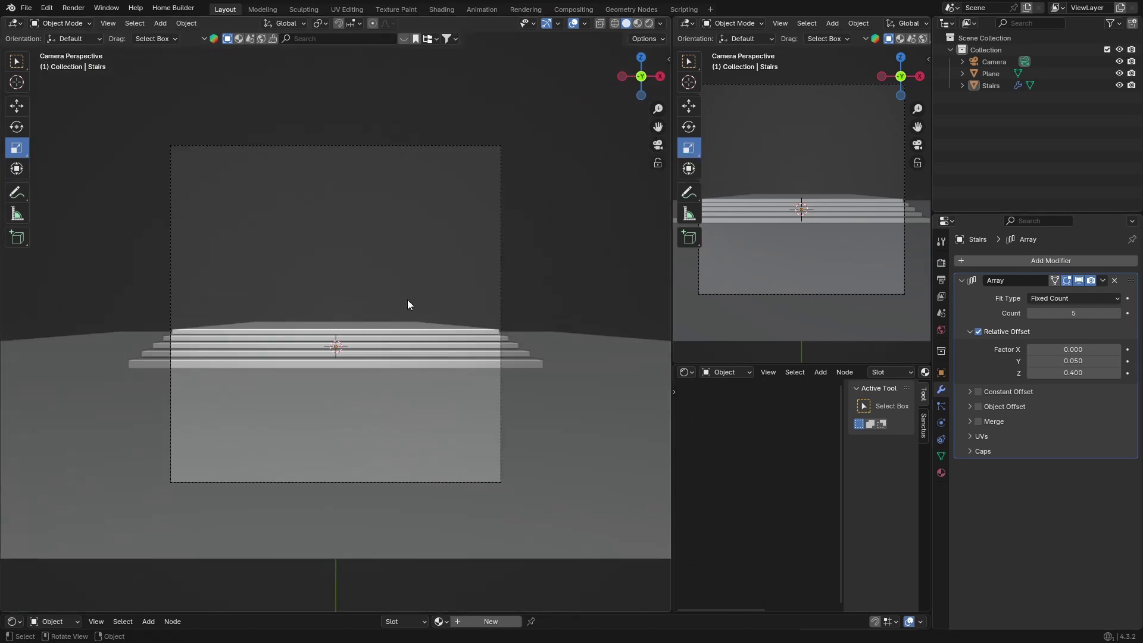
pyautogui.moveTo(407, 304)
pyautogui.mouseDown(button='middle')
pyautogui.moveTo(234, 342)
pyautogui.moveTo(358, 335)
pyautogui.moveTo(427, 312)
pyautogui.moveTo(405, 314)
pyautogui.mouseUp(button='middle')
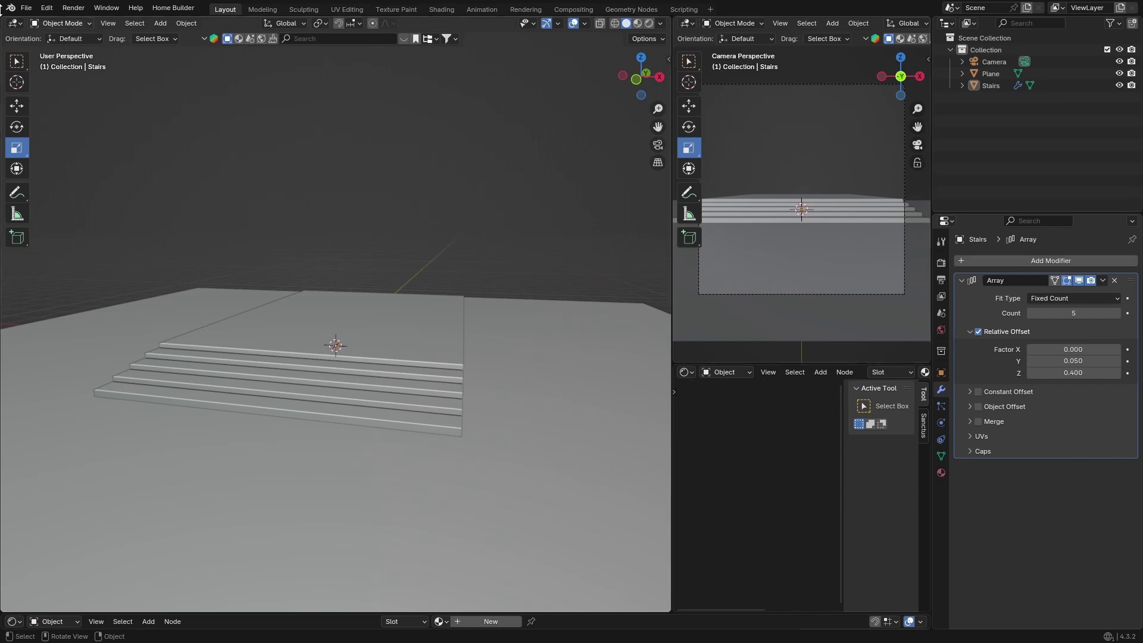
# - Import scene.gltf from the recent model folder as a glTF 2.0 file
pyautogui.click(27, 8)
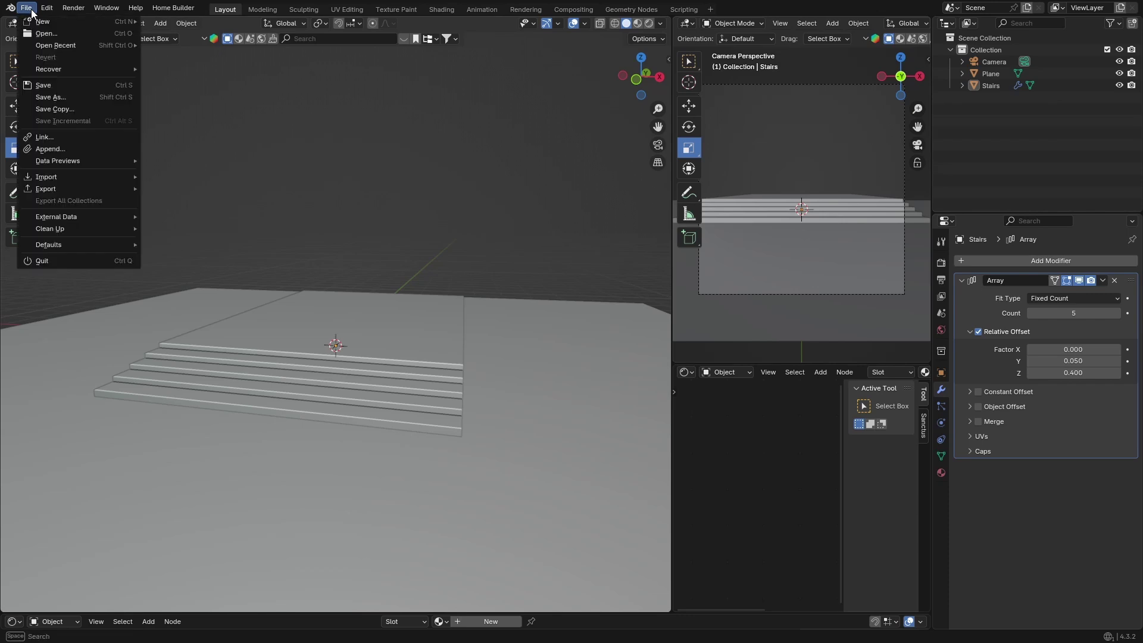
pyautogui.click(59, 135)
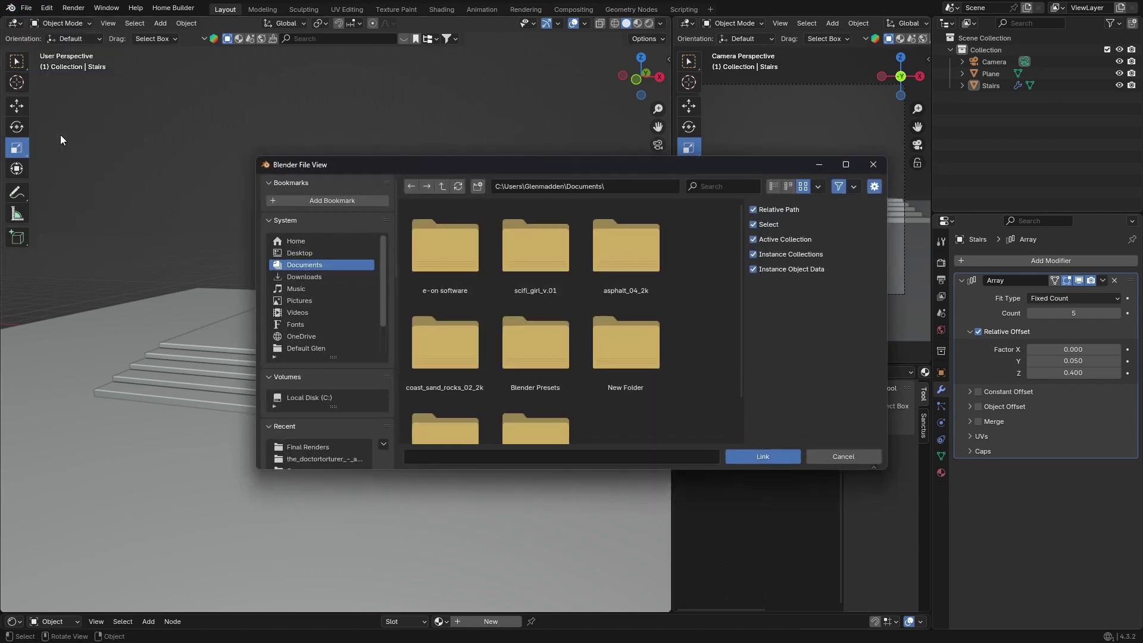
pyautogui.click(309, 457)
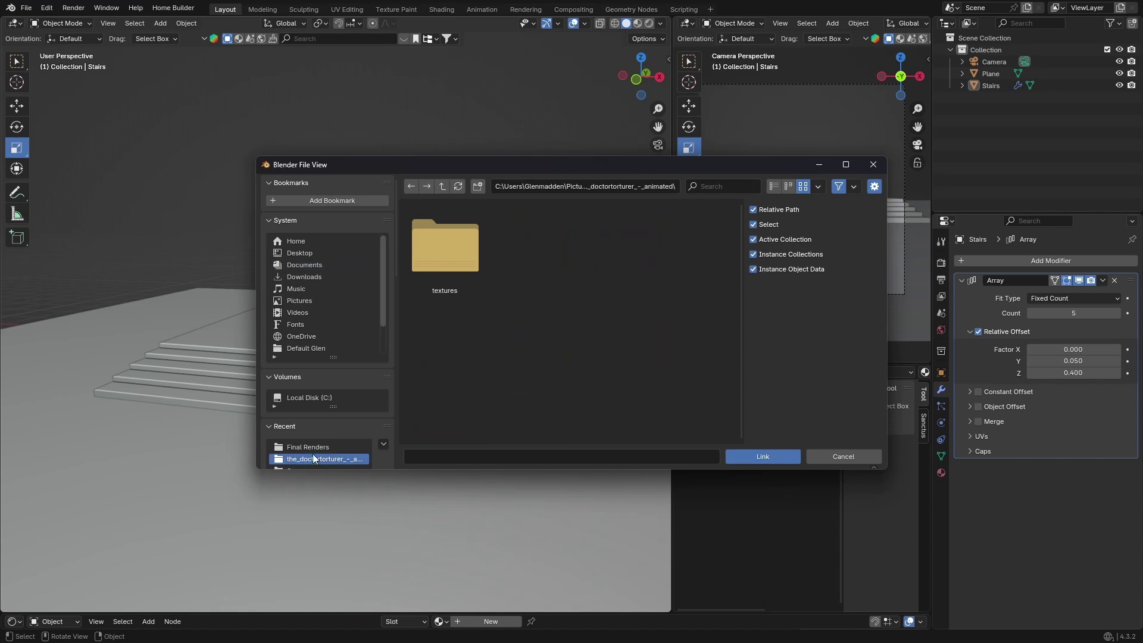
pyautogui.press('Escape')
pyautogui.click(26, 8)
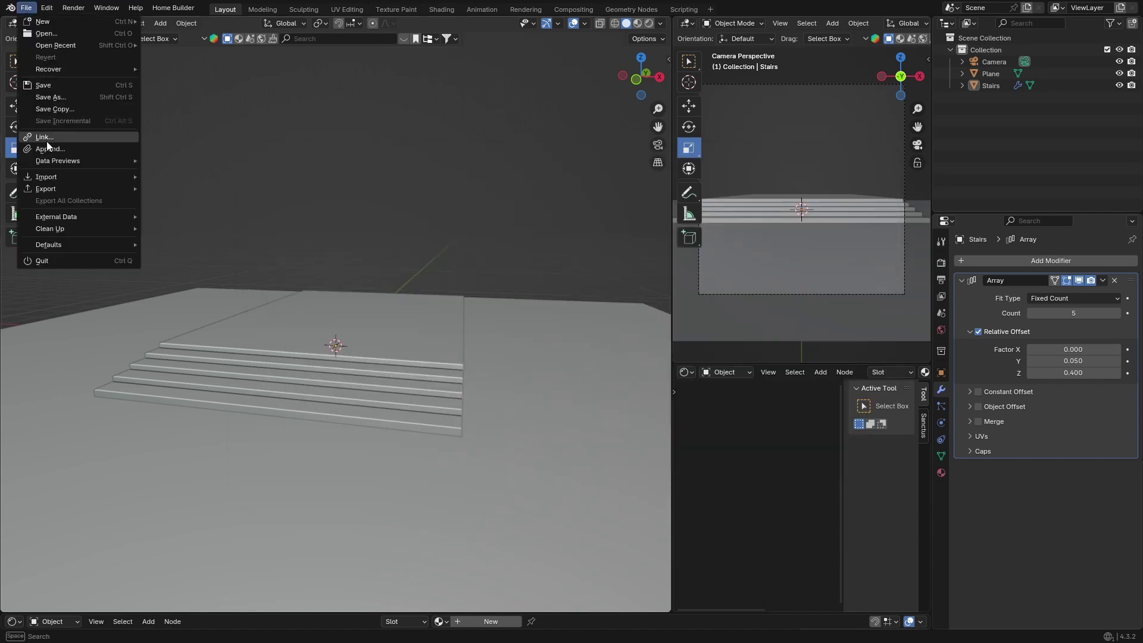
pyautogui.moveTo(140, 178)
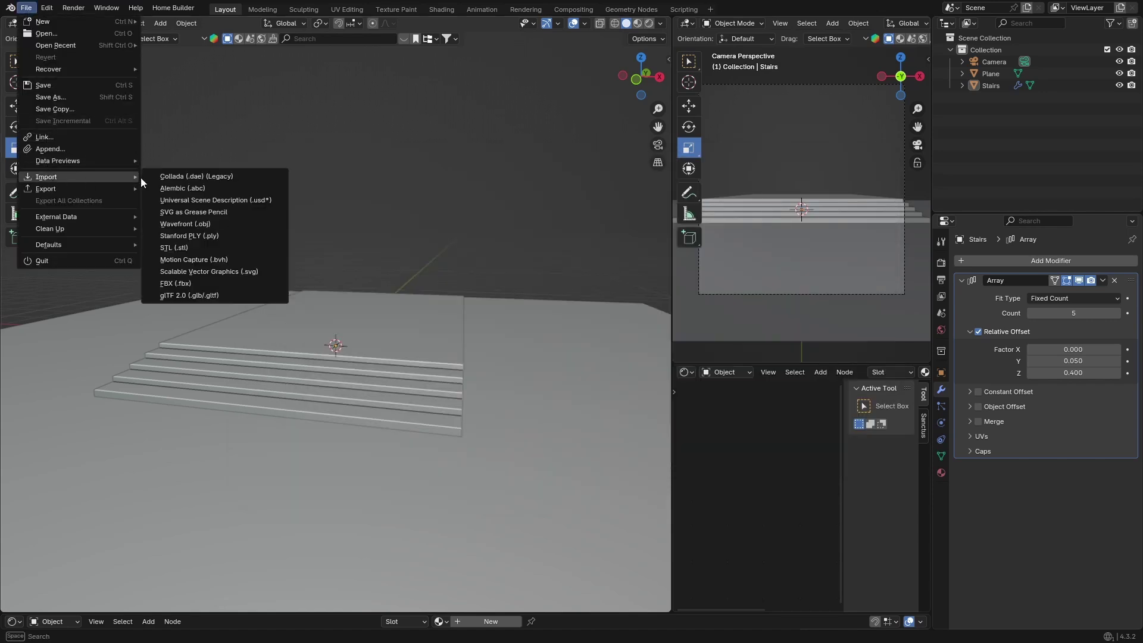
pyautogui.click(183, 294)
pyautogui.click(310, 458)
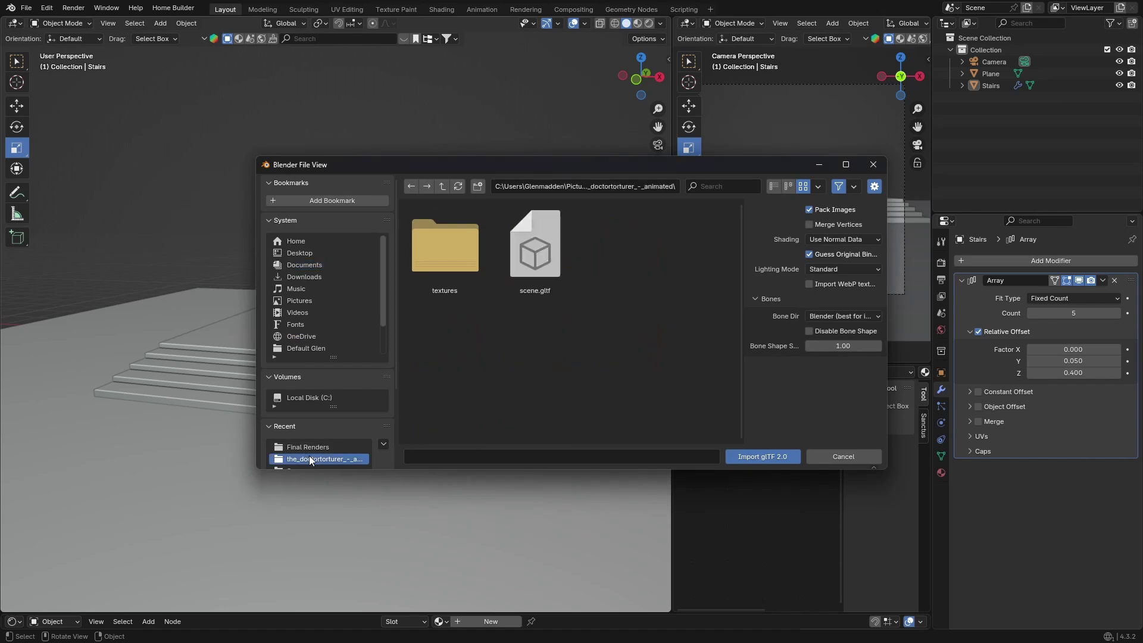
pyautogui.doubleClick(513, 265)
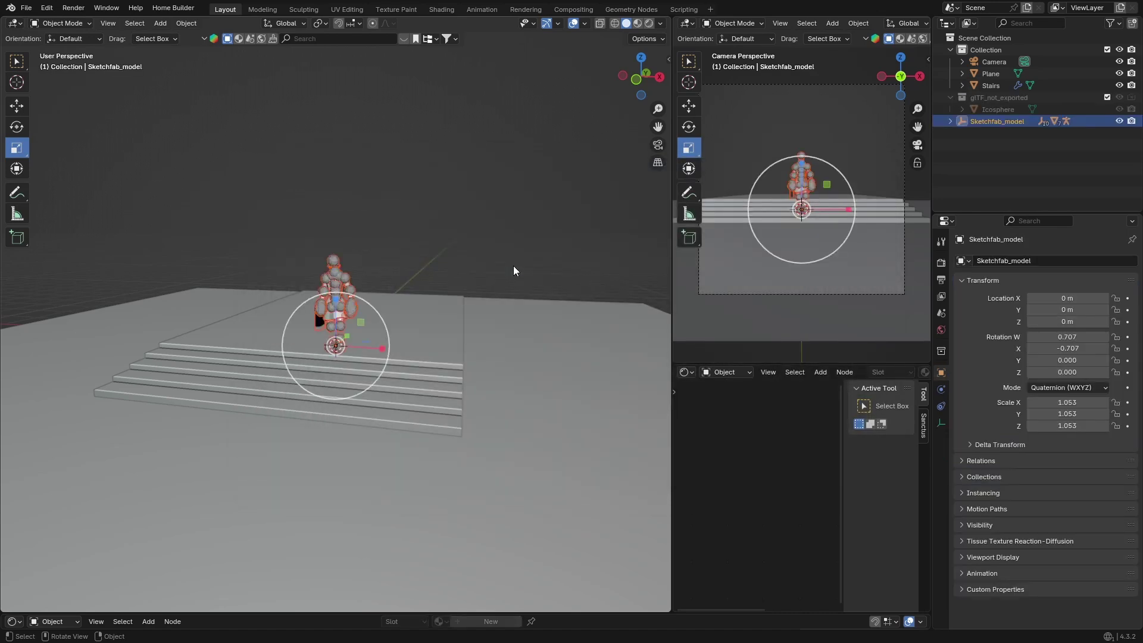
# - Raise the imported model vertically so it stands on the floor, checking from the side view
pyautogui.click(660, 78)
pyautogui.scroll(8, 324, 316)
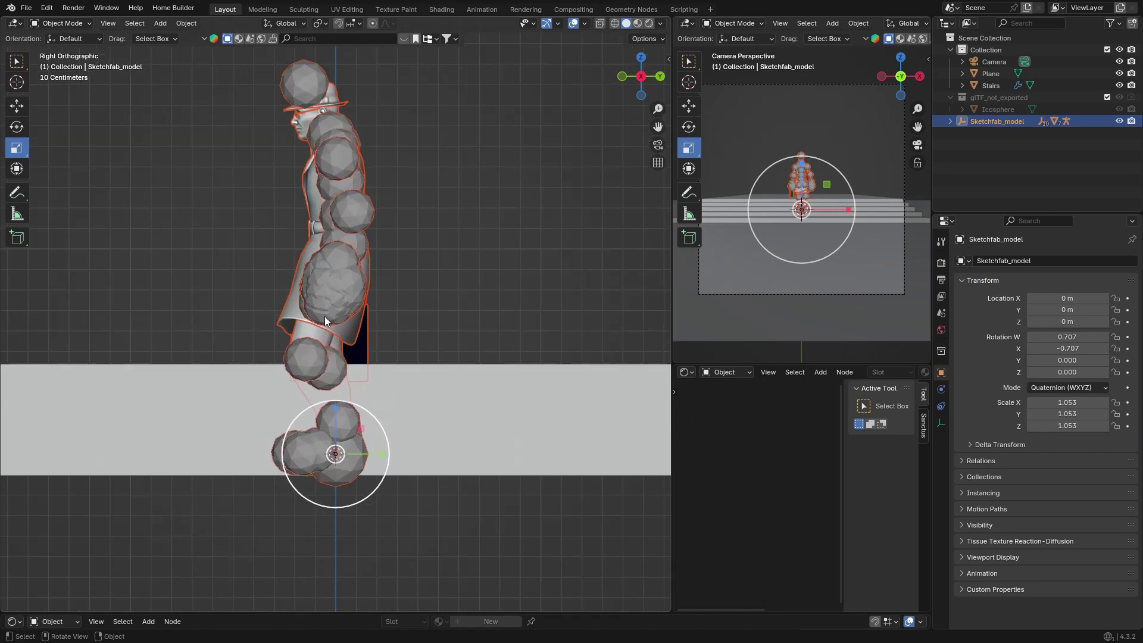
pyautogui.press('g')
pyautogui.press('y')
pyautogui.press('z')
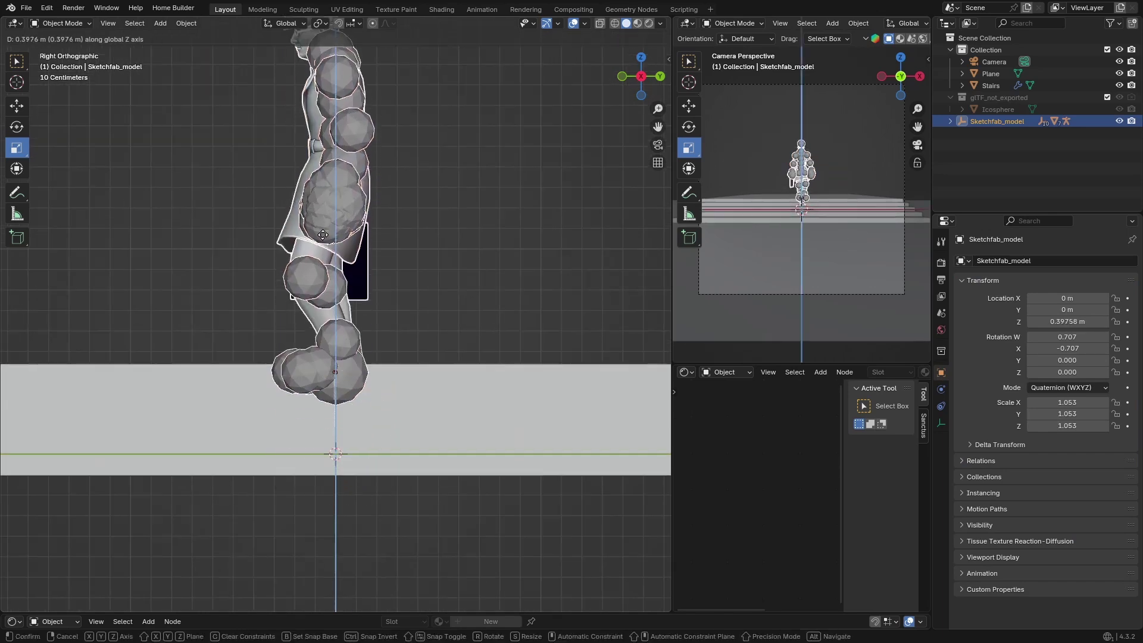
pyautogui.click(514, 4)
pyautogui.click(573, 22)
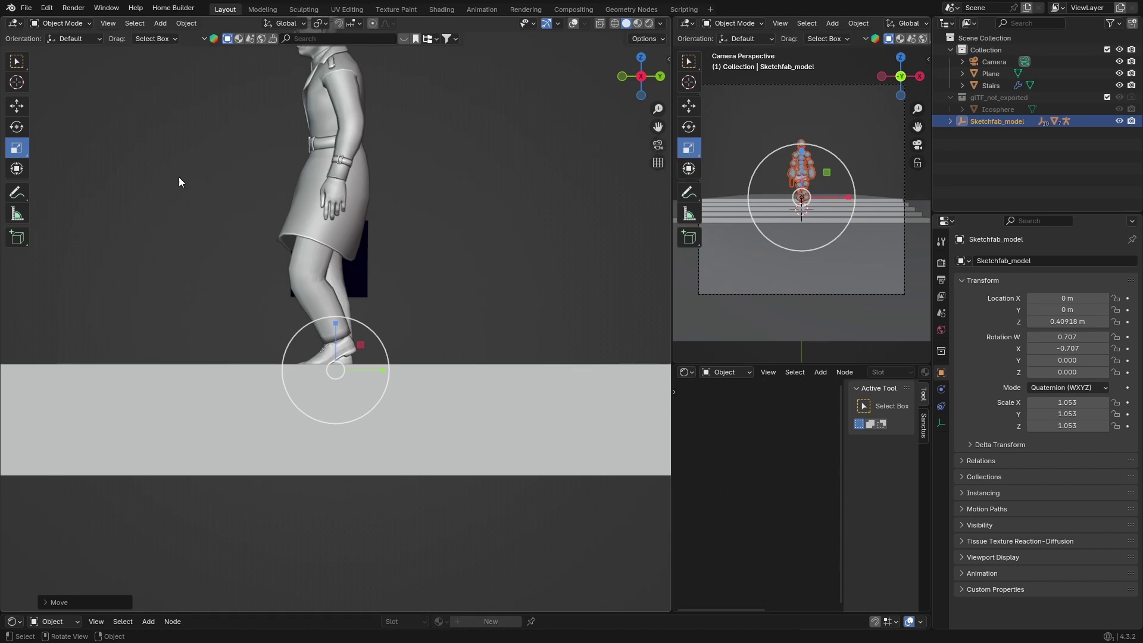
pyautogui.click(640, 57)
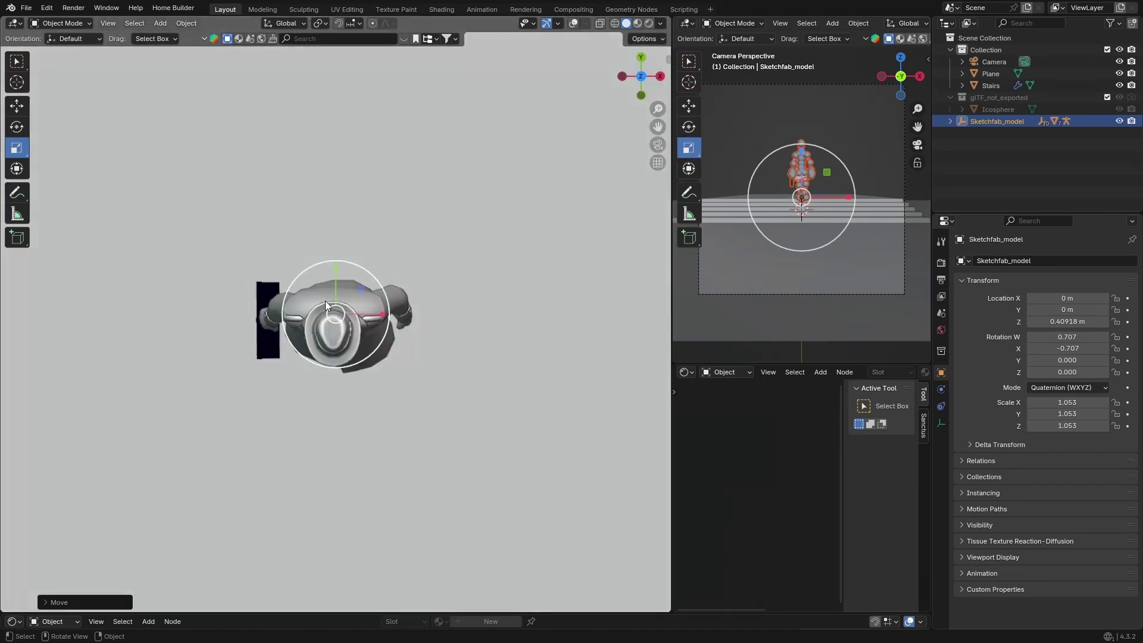
pyautogui.scroll(-10, 325, 302)
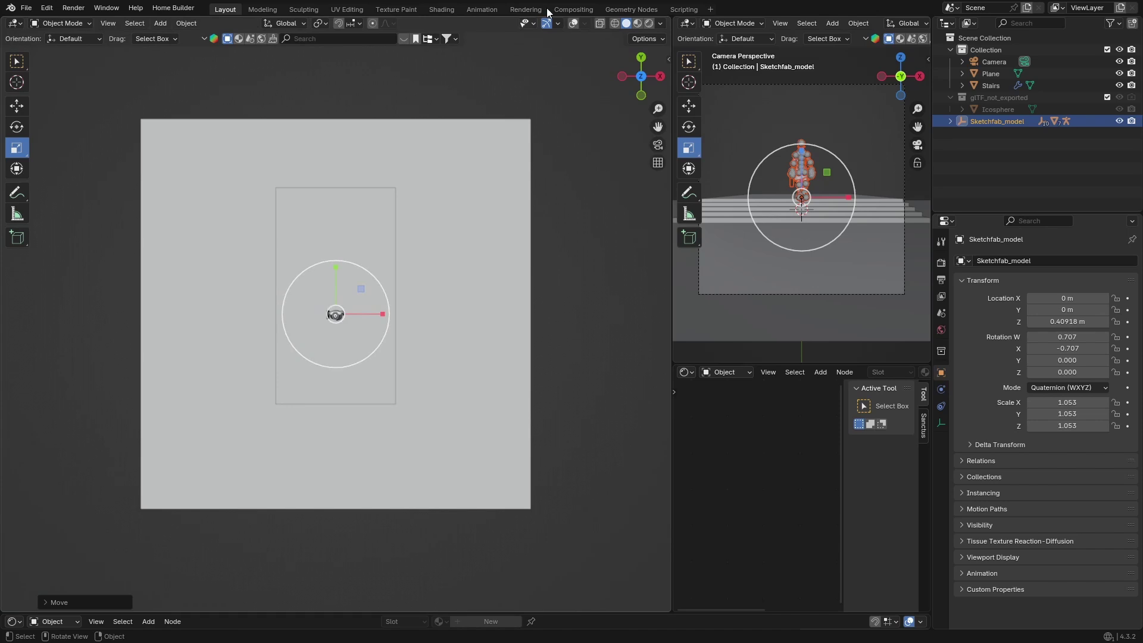
pyautogui.click(572, 25)
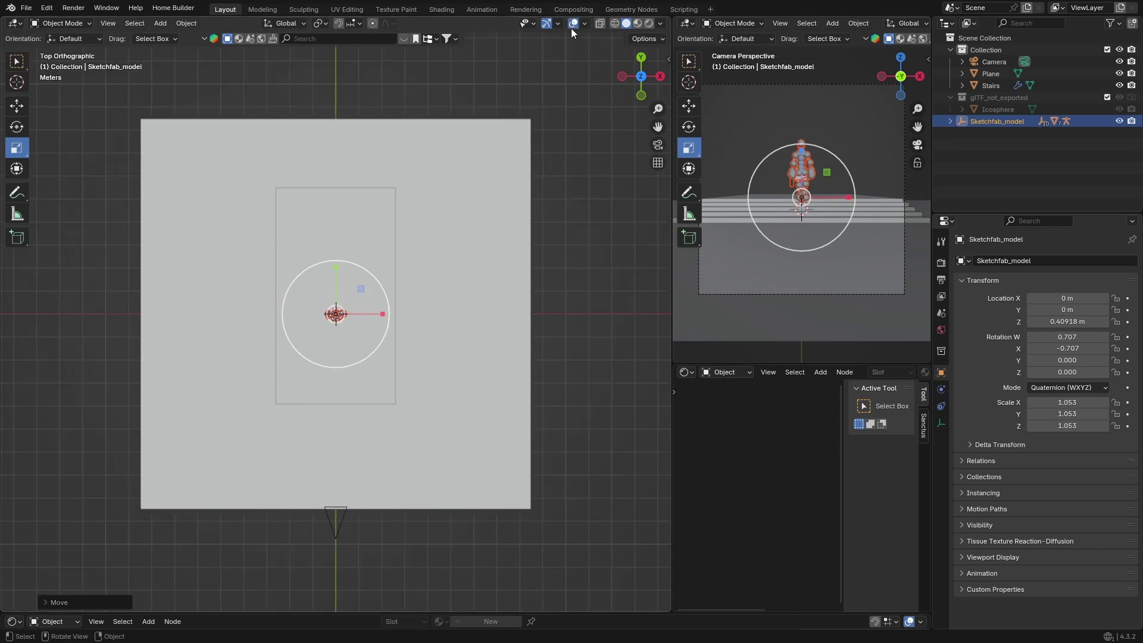
# - Move the whole Sketchfab_model along Y to 4.6357 m onto the top platform
pyautogui.click(988, 123)
pyautogui.scroll(-6, 333, 304)
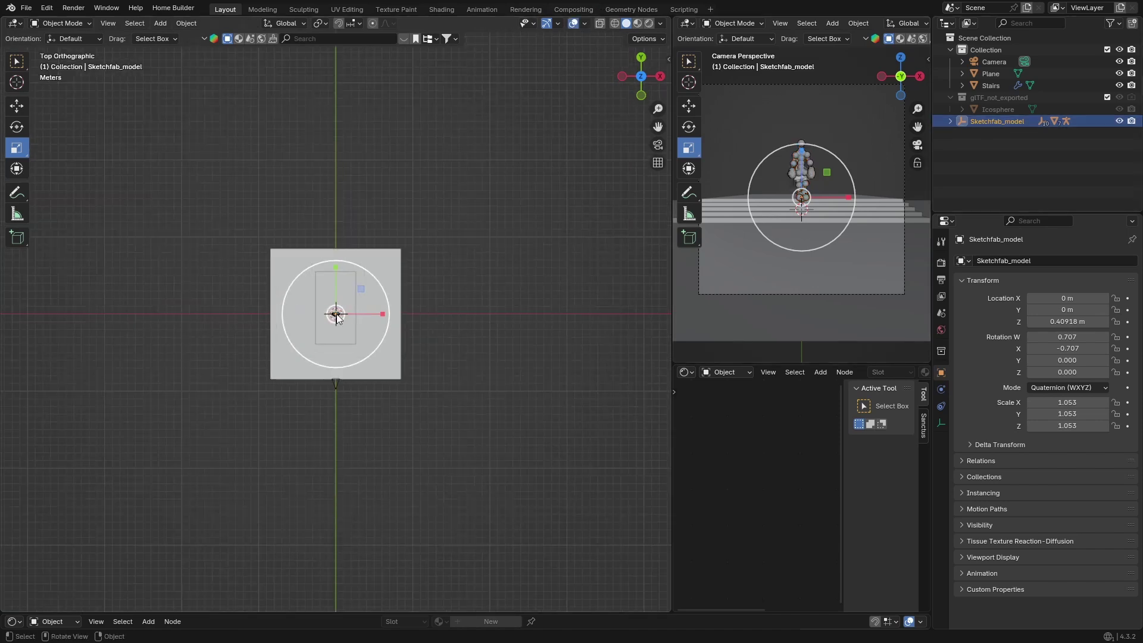
pyautogui.press('g')
pyautogui.press('y')
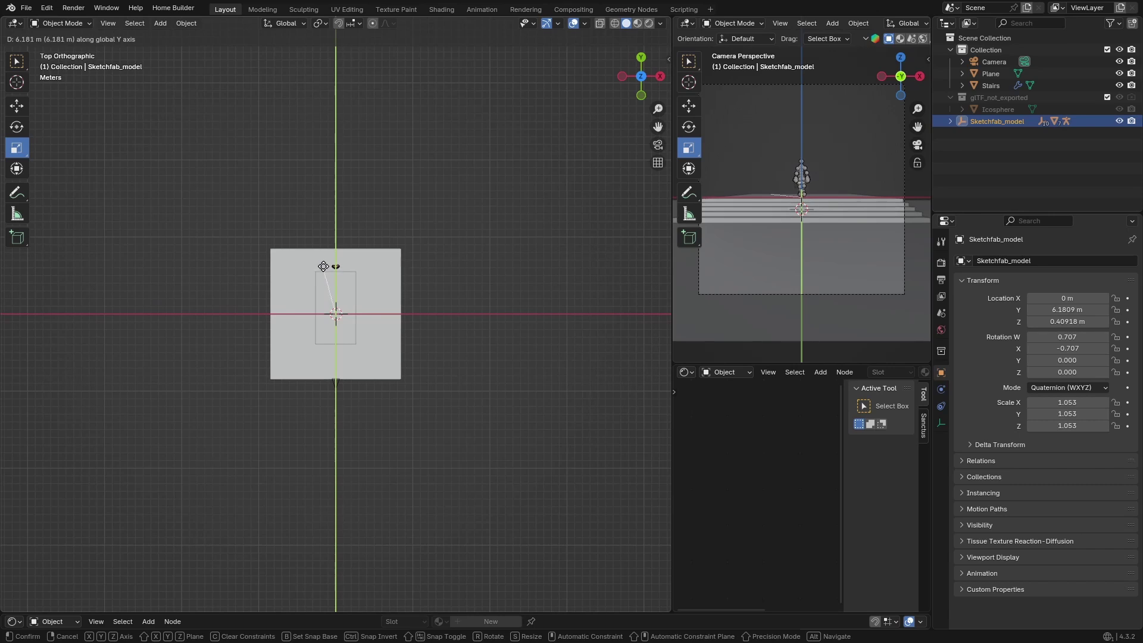
pyautogui.click(324, 282)
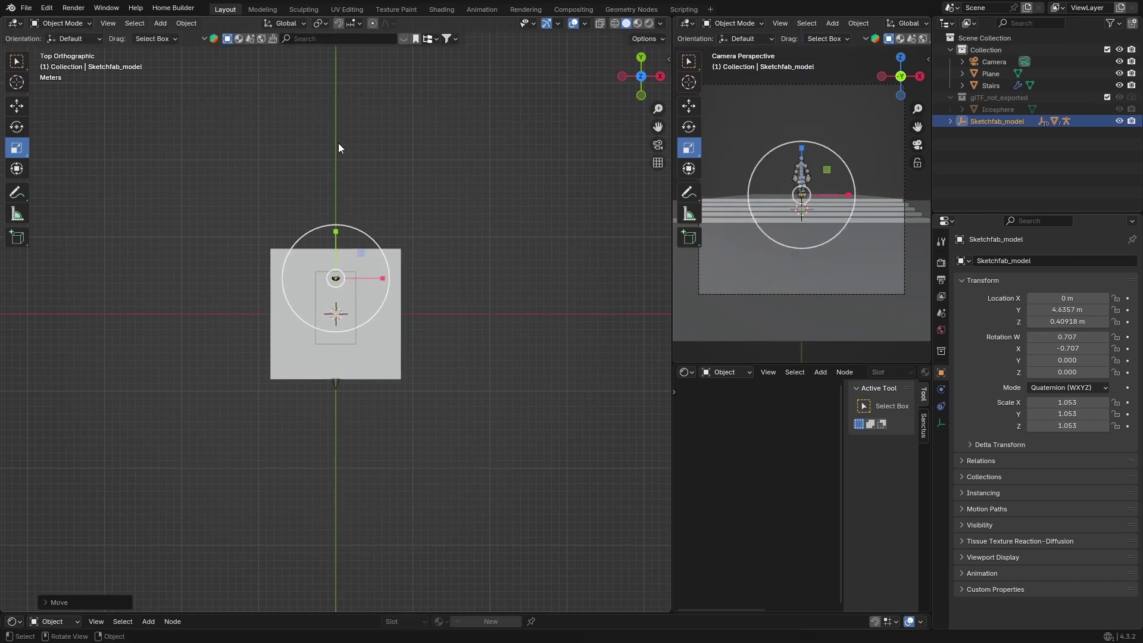
pyautogui.click(345, 173)
pyautogui.click(657, 145)
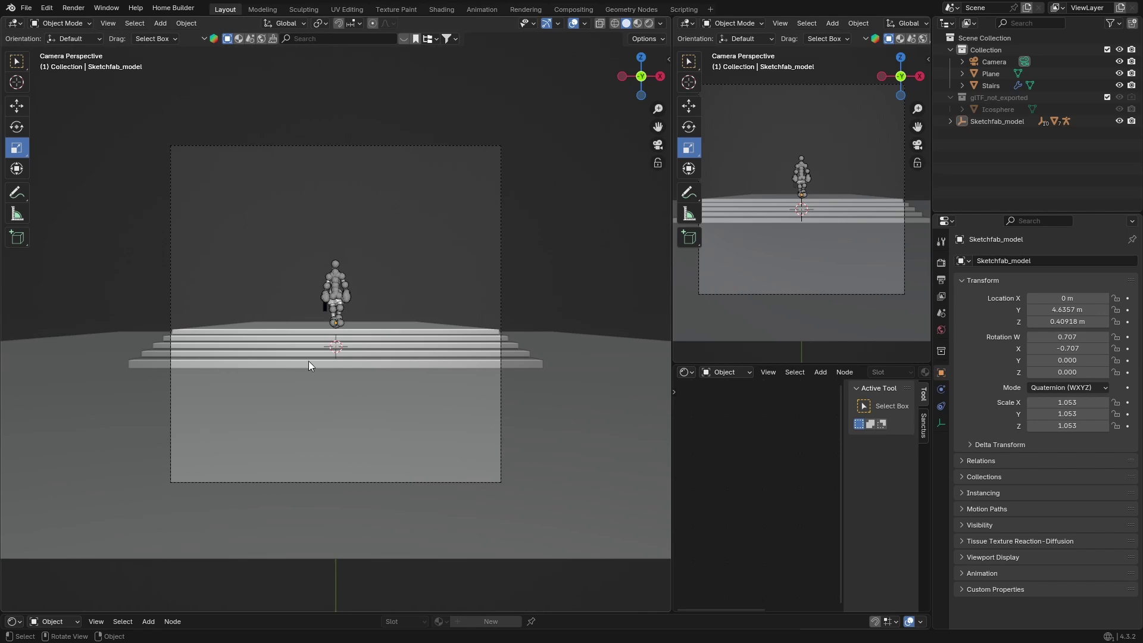
pyautogui.moveTo(370, 312); pyautogui.dragTo(432, 267, button='middle')
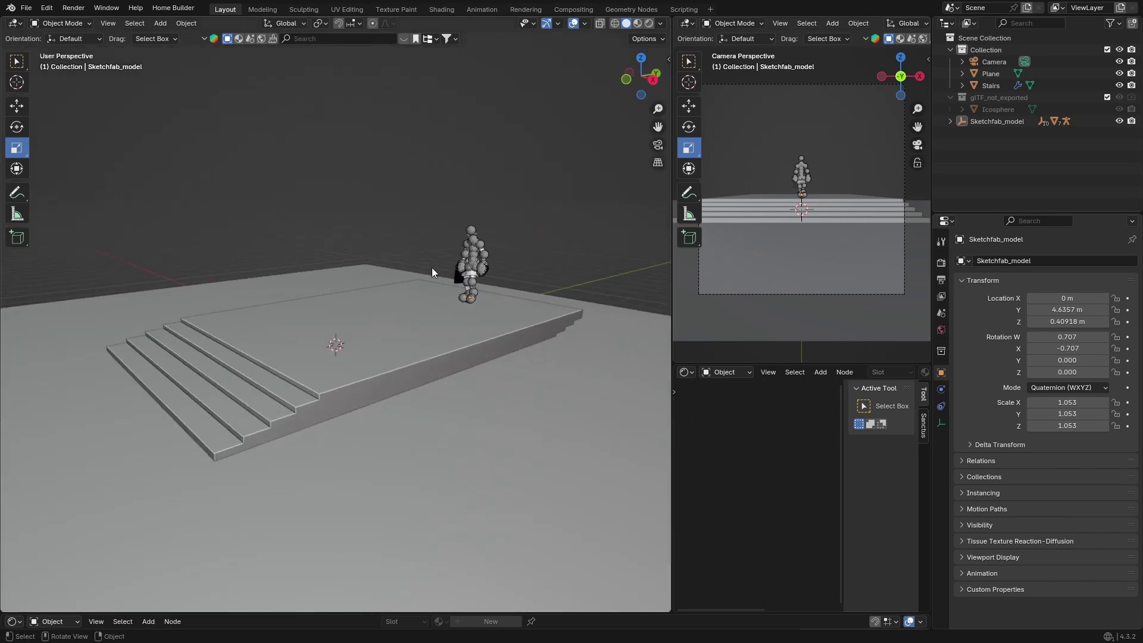
# - Rotate Sketchfab_model about 180° around Z so it faces the opposite way
pyautogui.click(641, 58)
pyautogui.click(997, 121)
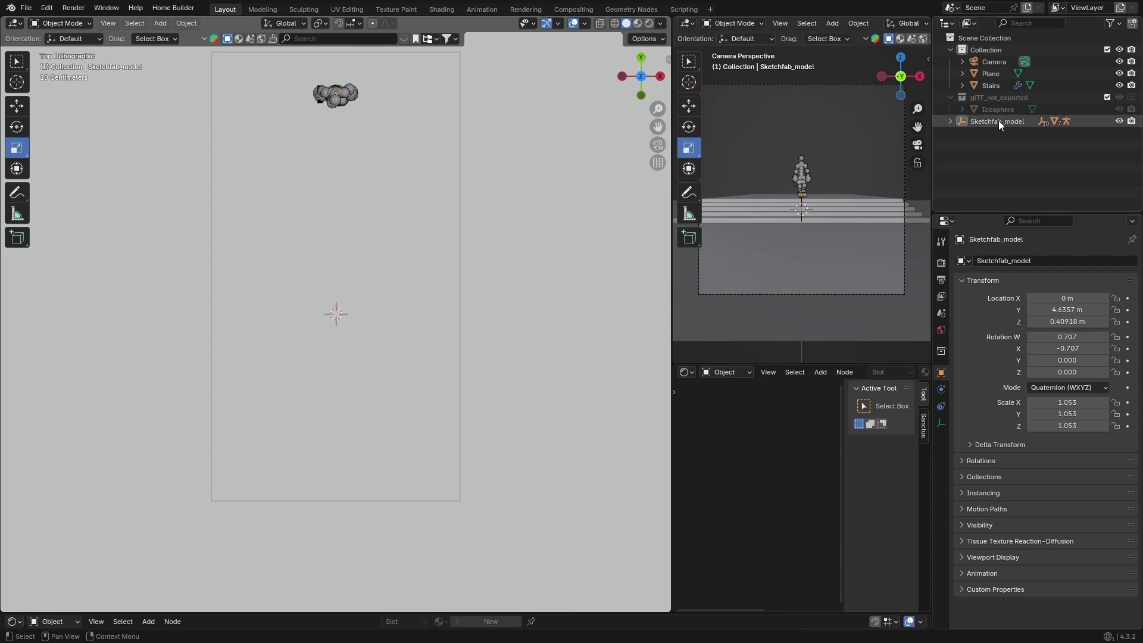
pyautogui.click(16, 127)
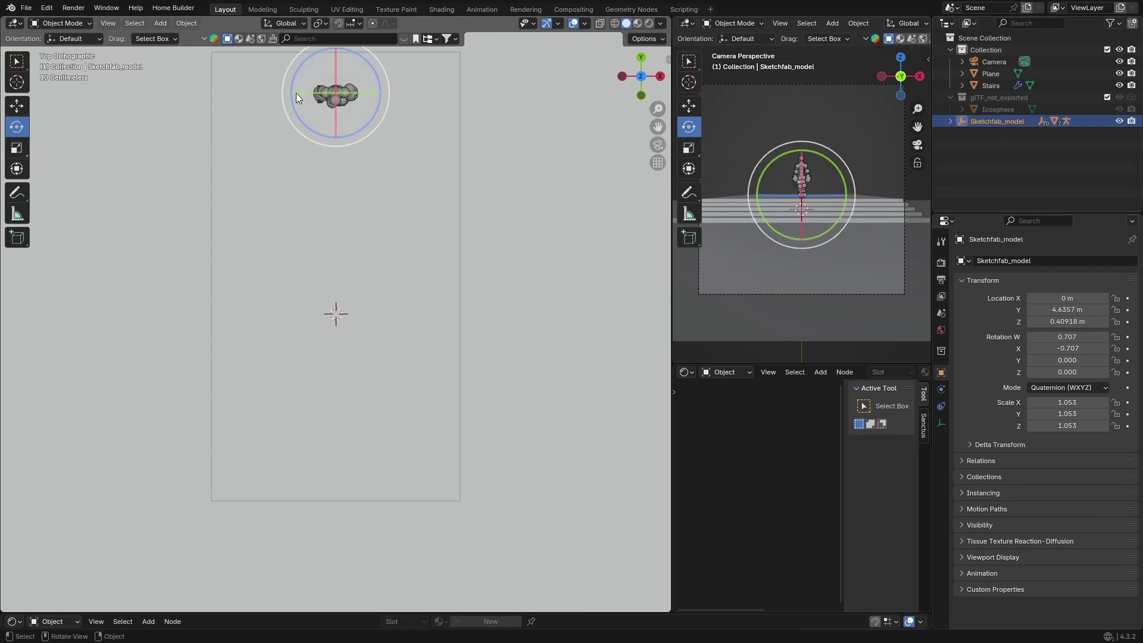
pyautogui.moveTo(309, 63); pyautogui.dragTo(362, 125)
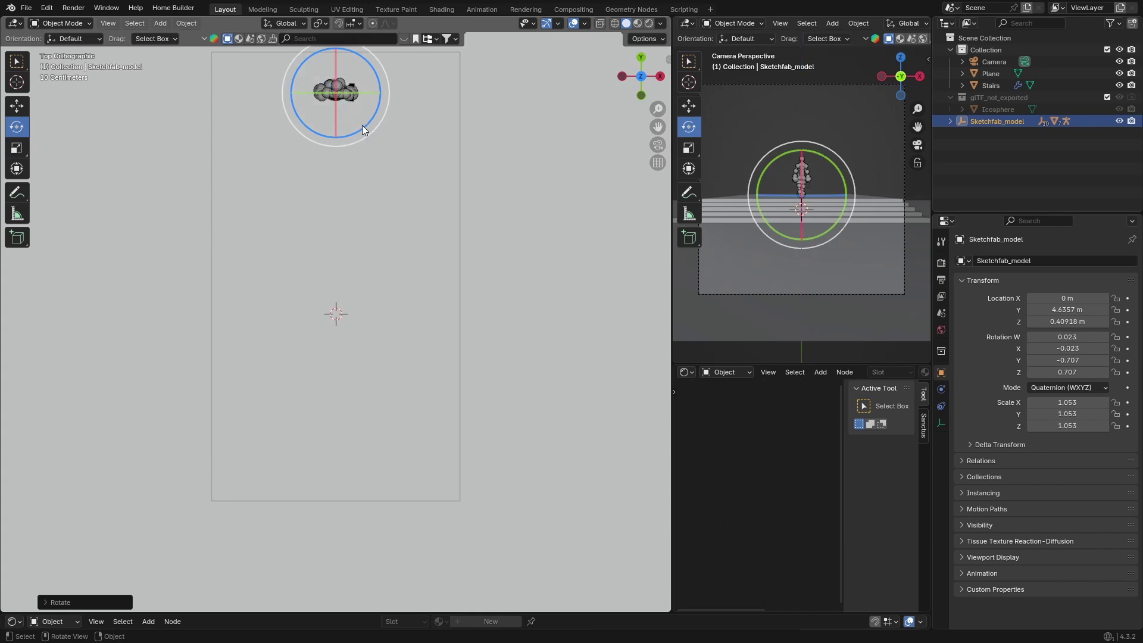
pyautogui.click(139, 338)
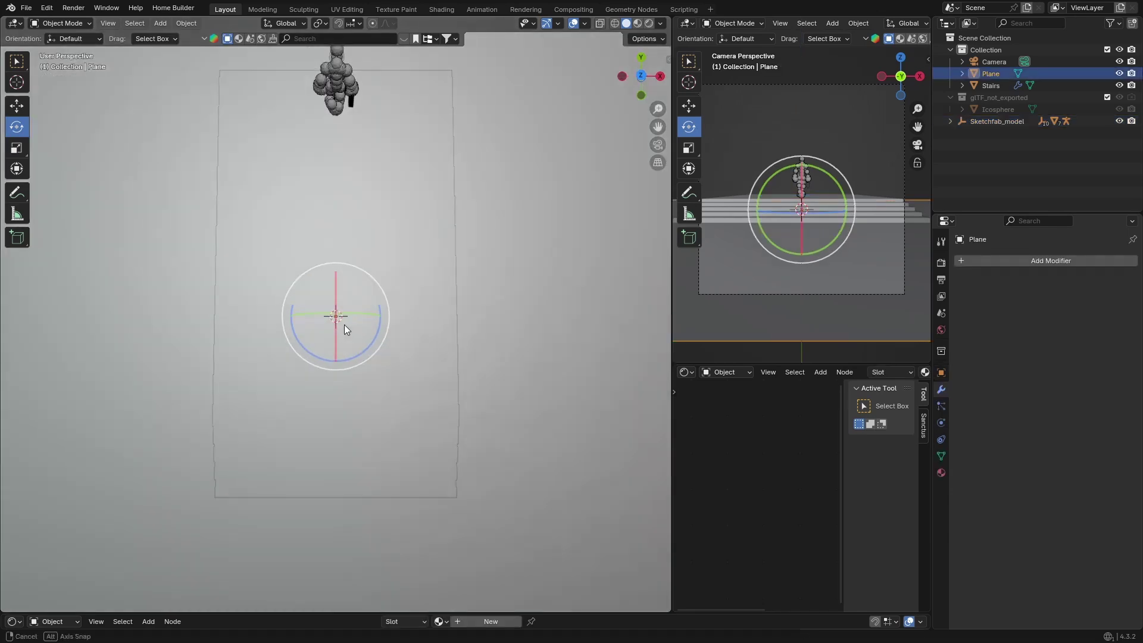
pyautogui.moveTo(344, 323); pyautogui.dragTo(348, 238, button='middle')
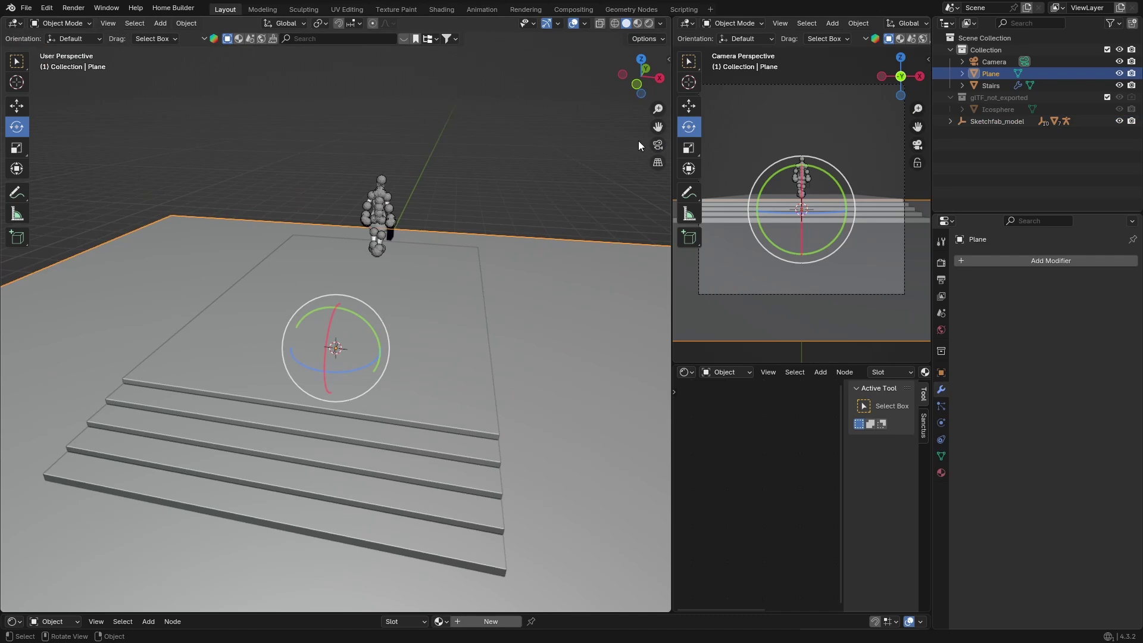
pyautogui.click(657, 144)
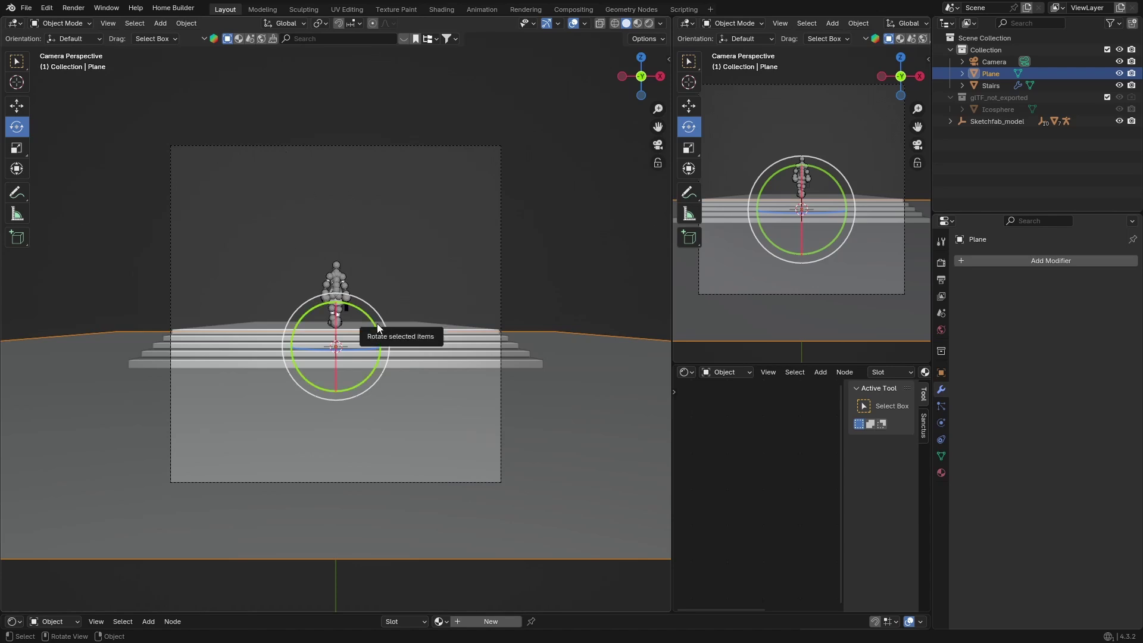
pyautogui.hotkey('shift', 'a')
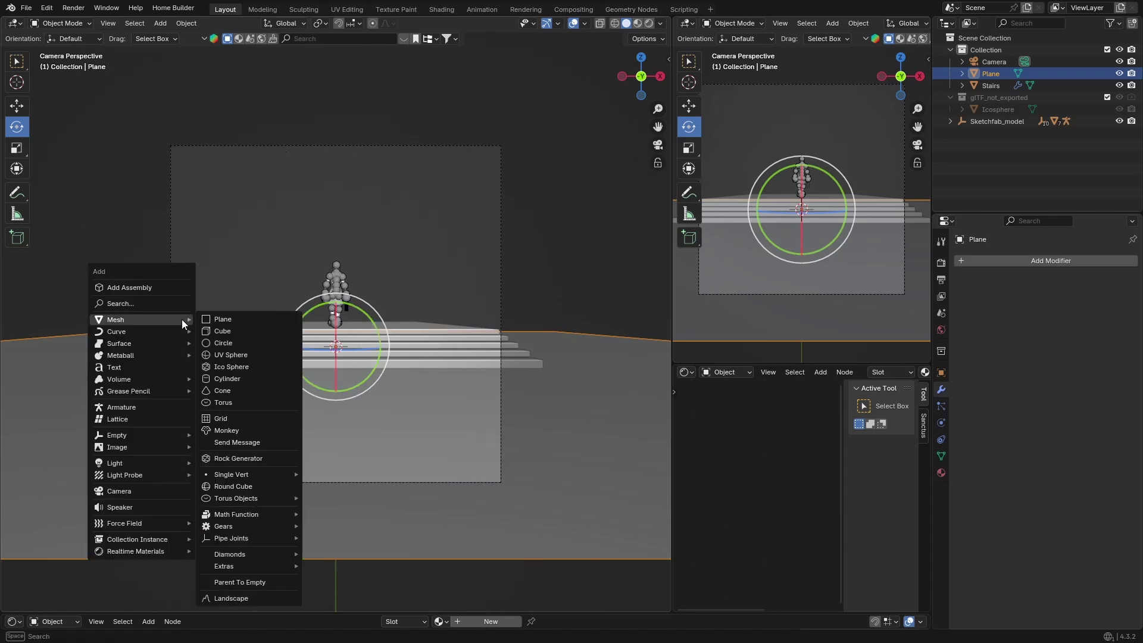
# - Add a cube and move it along X to the right of the stairs
pyautogui.click(228, 331)
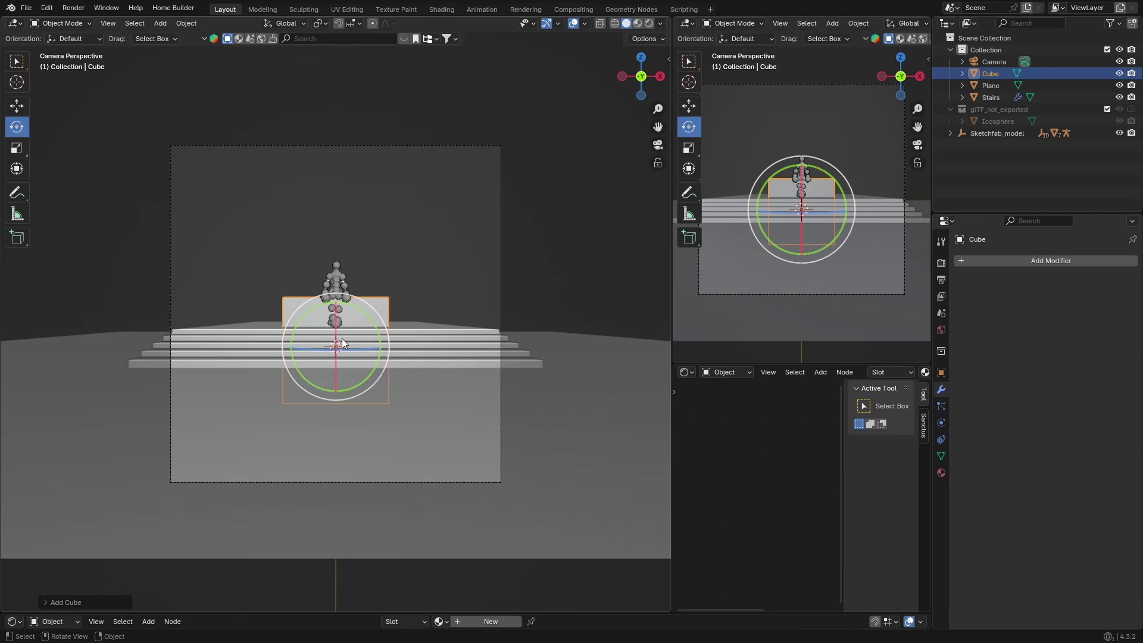
pyautogui.press('g')
pyautogui.press('x')
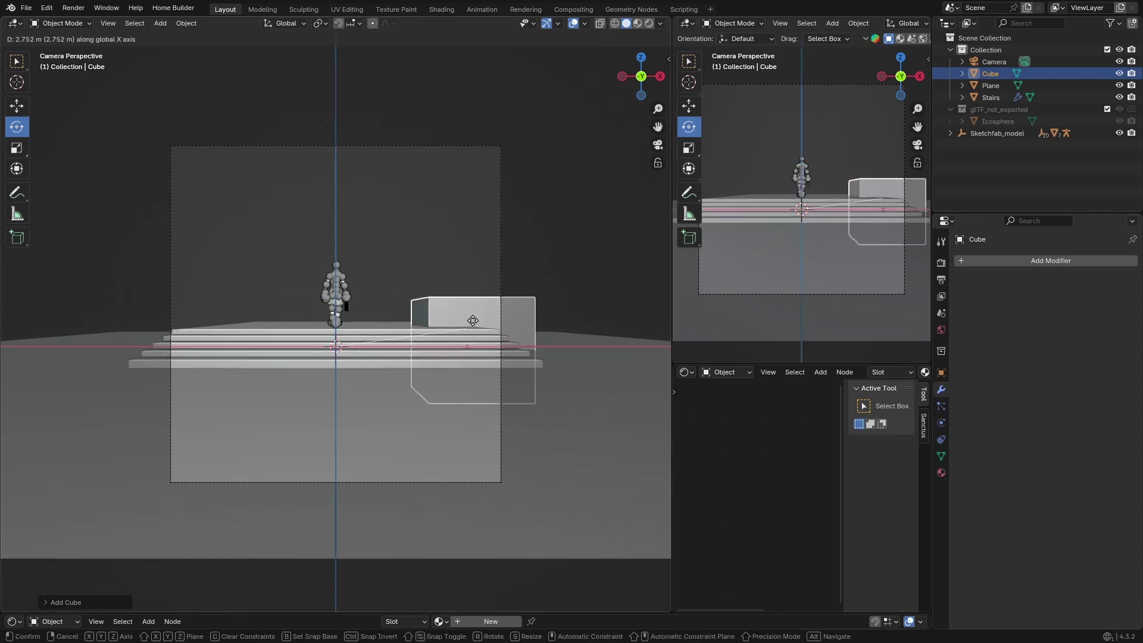
pyautogui.click(485, 319)
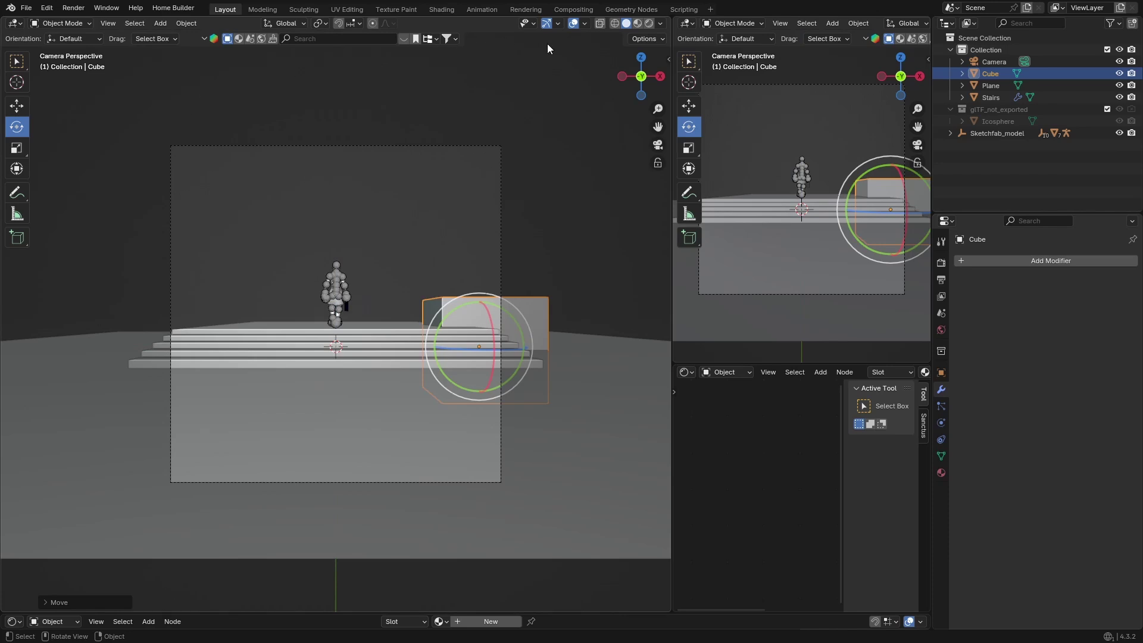
# - Stretch the cube along Y and Z into a tall, long wall beside the stairs
pyautogui.click(641, 57)
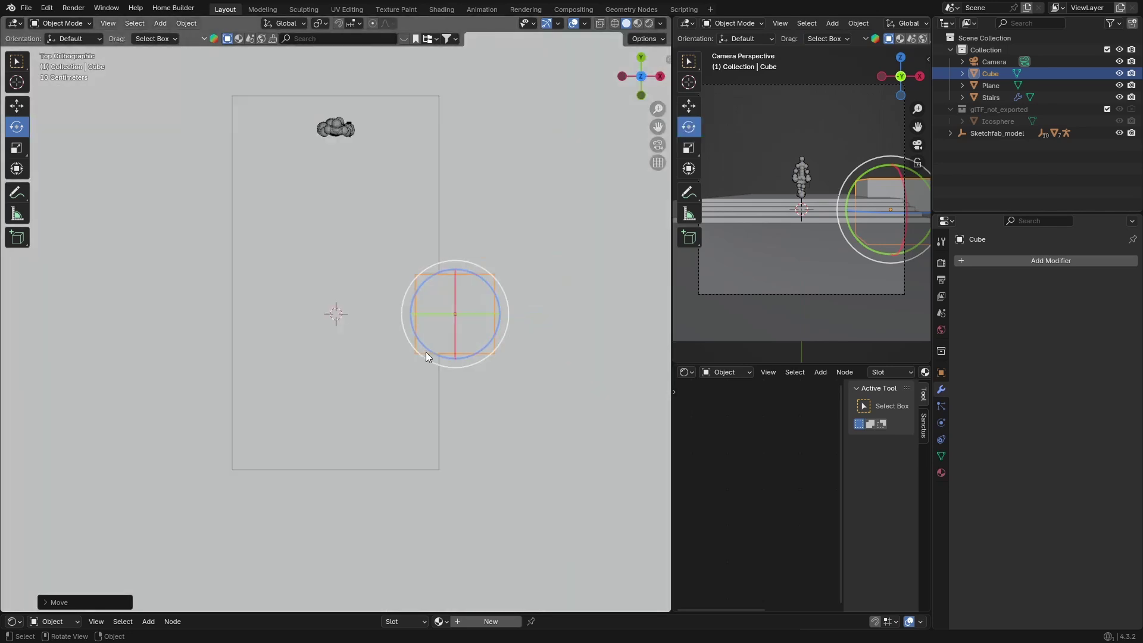
pyautogui.scroll(-3, 426, 351)
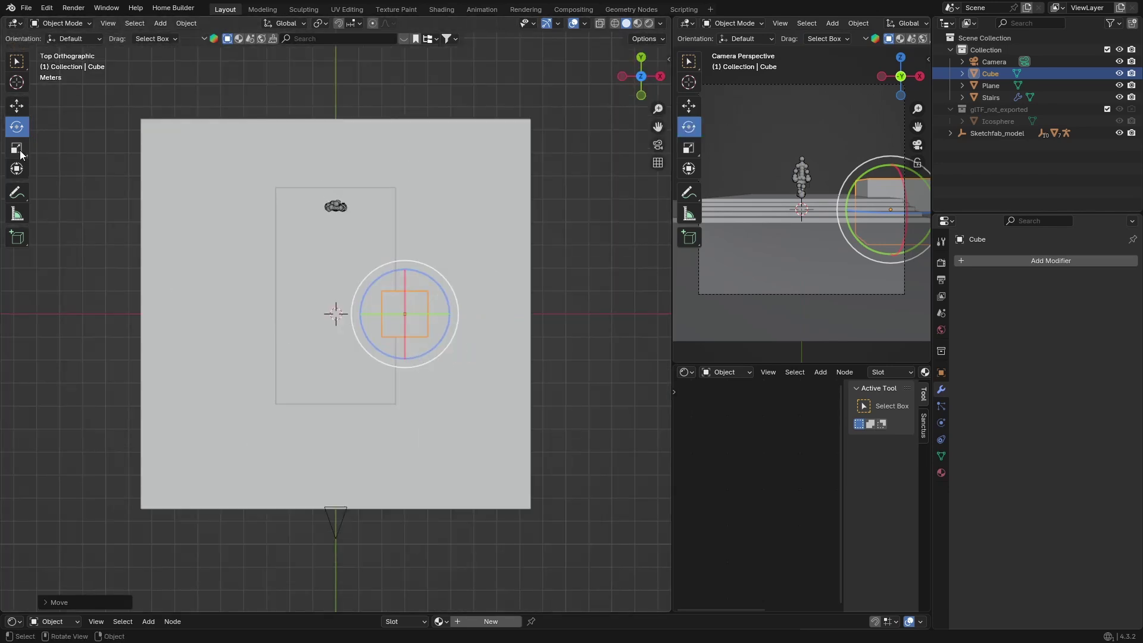
pyautogui.click(21, 146)
pyautogui.moveTo(399, 271); pyautogui.dragTo(391, 424)
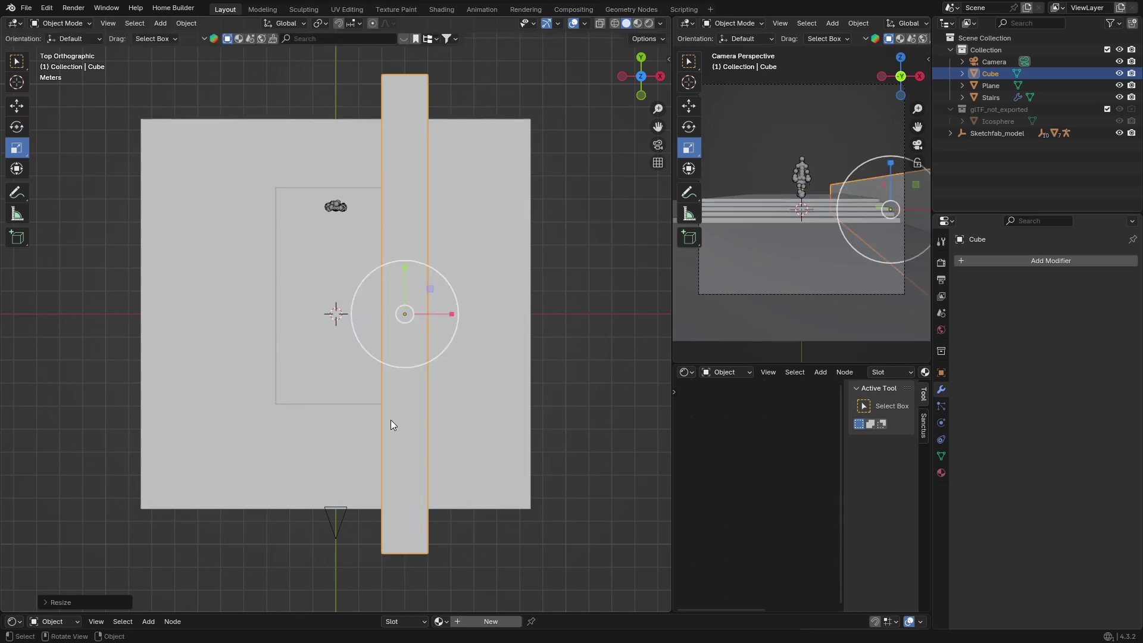
pyautogui.click(661, 76)
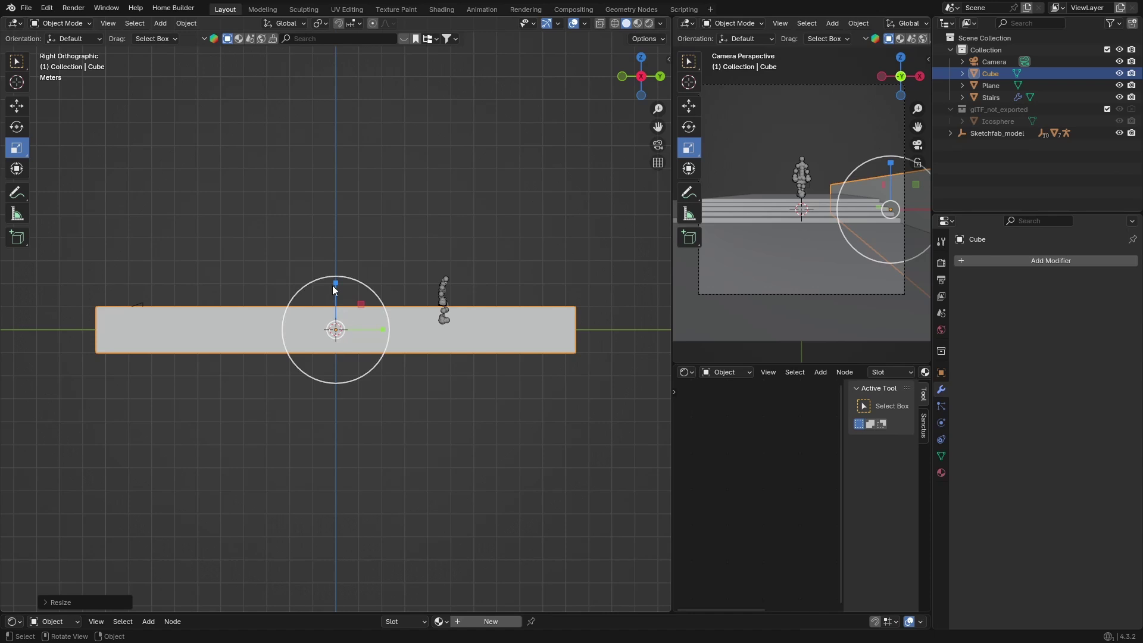
pyautogui.moveTo(333, 284); pyautogui.dragTo(387, 511)
pyautogui.scroll(-3, 266, 382)
pyautogui.scroll(-4, 266, 382)
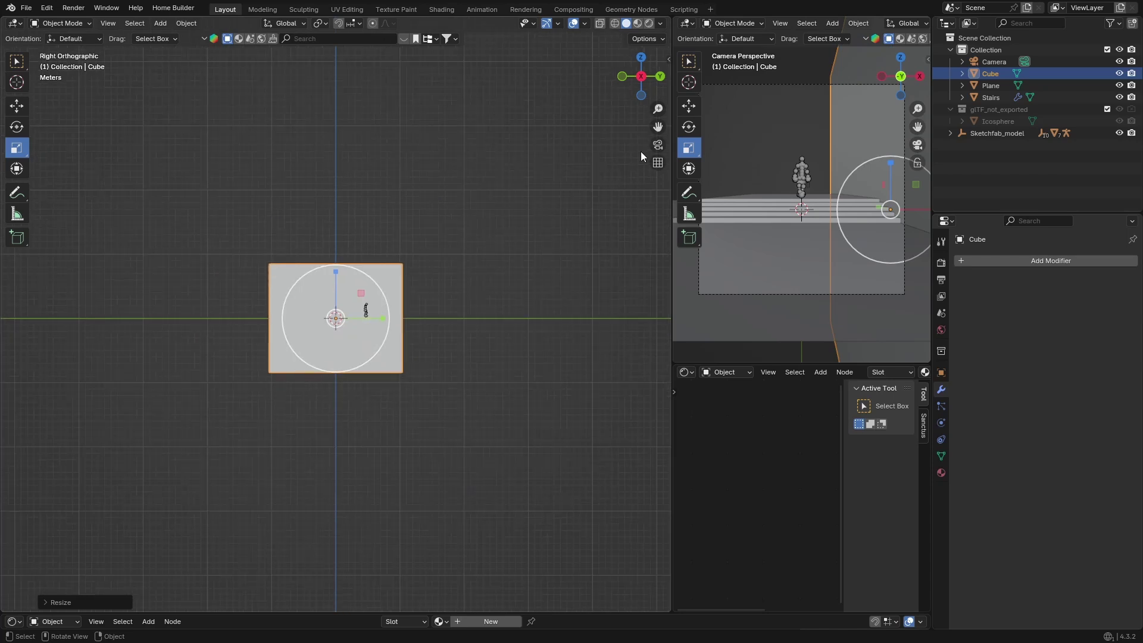
pyautogui.click(657, 144)
pyautogui.scroll(-3, 458, 261)
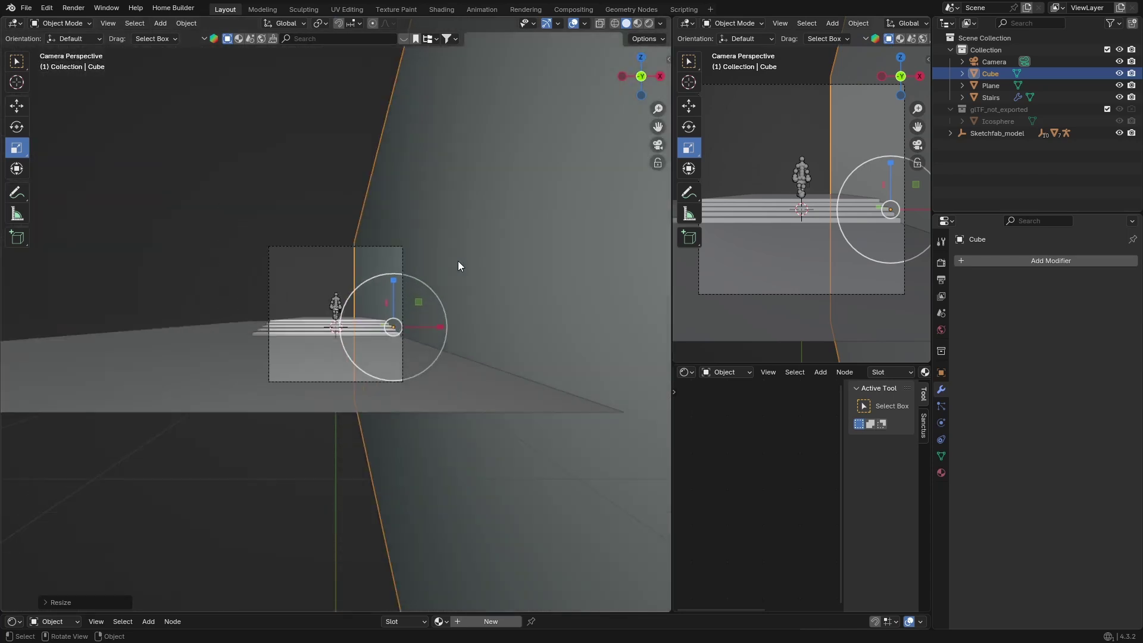
pyautogui.scroll(3, 452, 264)
pyautogui.moveTo(451, 264); pyautogui.dragTo(408, 318, button='middle')
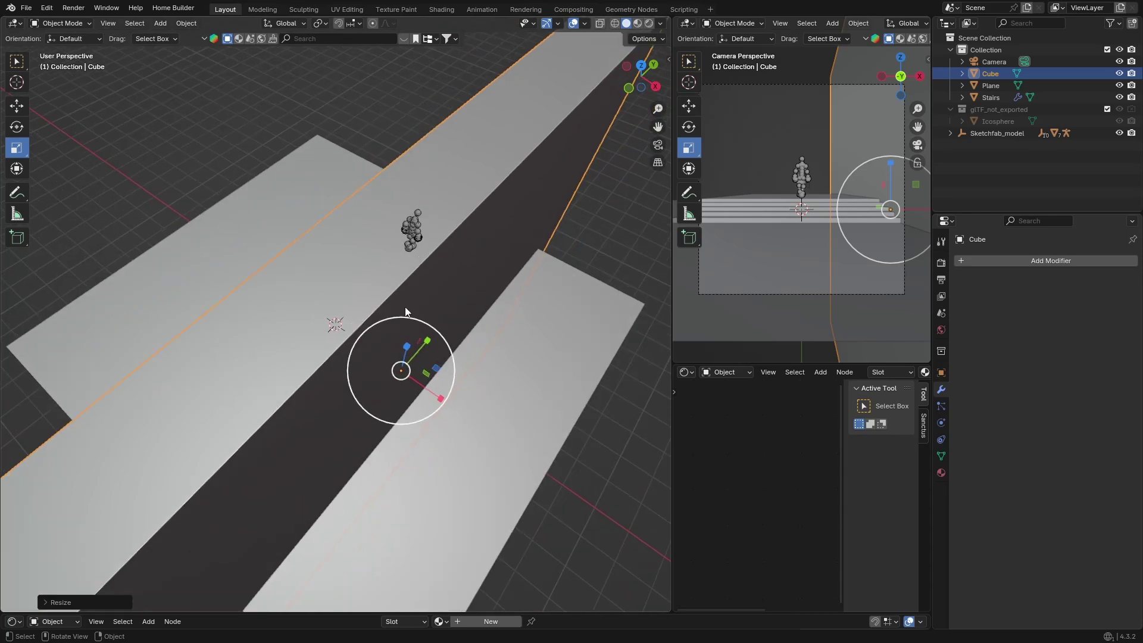
pyautogui.click(643, 69)
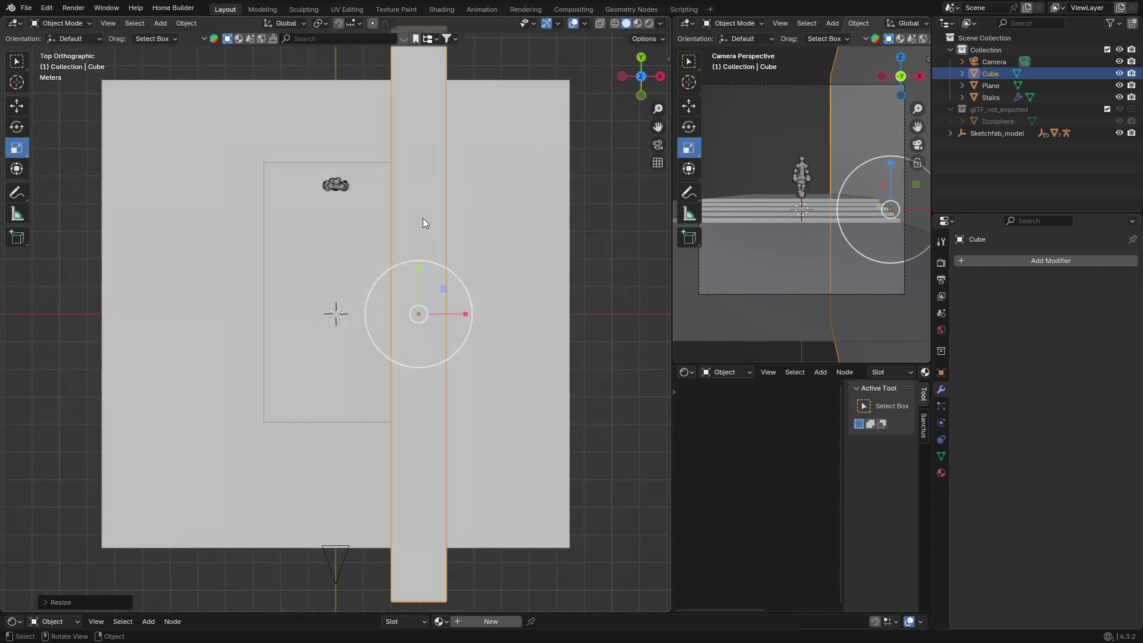
# - Duplicate the wall along X and place the copy, Cube.001, left of the stairs
pyautogui.press('shift')
pyautogui.hotkey('shift', 'd')
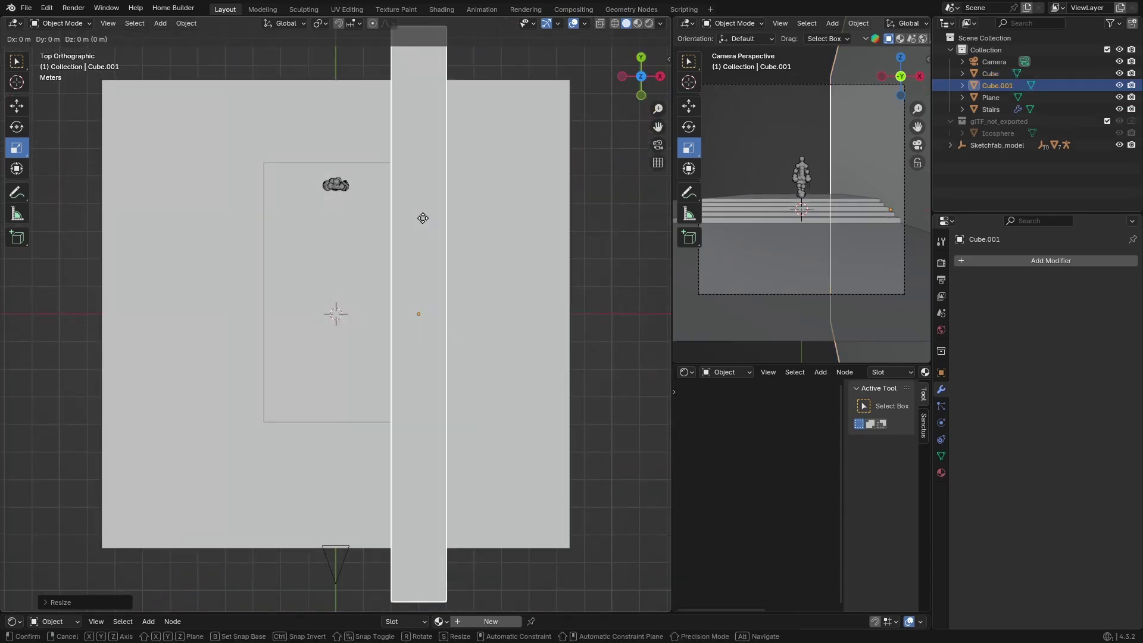
pyautogui.press('x')
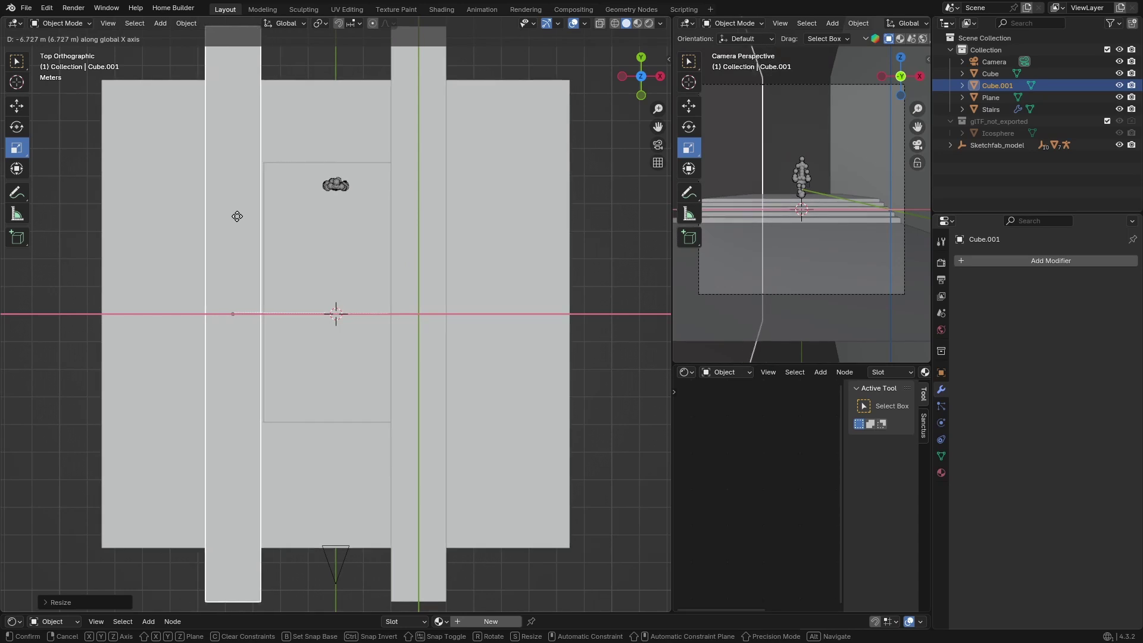
pyautogui.click(232, 218)
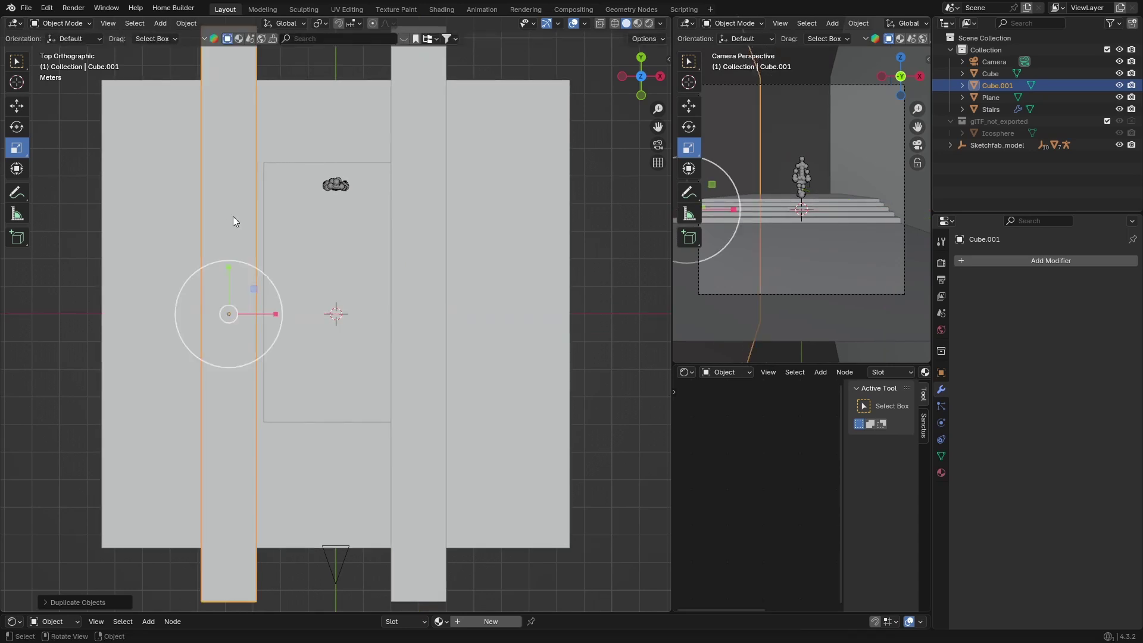
pyautogui.click(657, 145)
pyautogui.scroll(5, 324, 308)
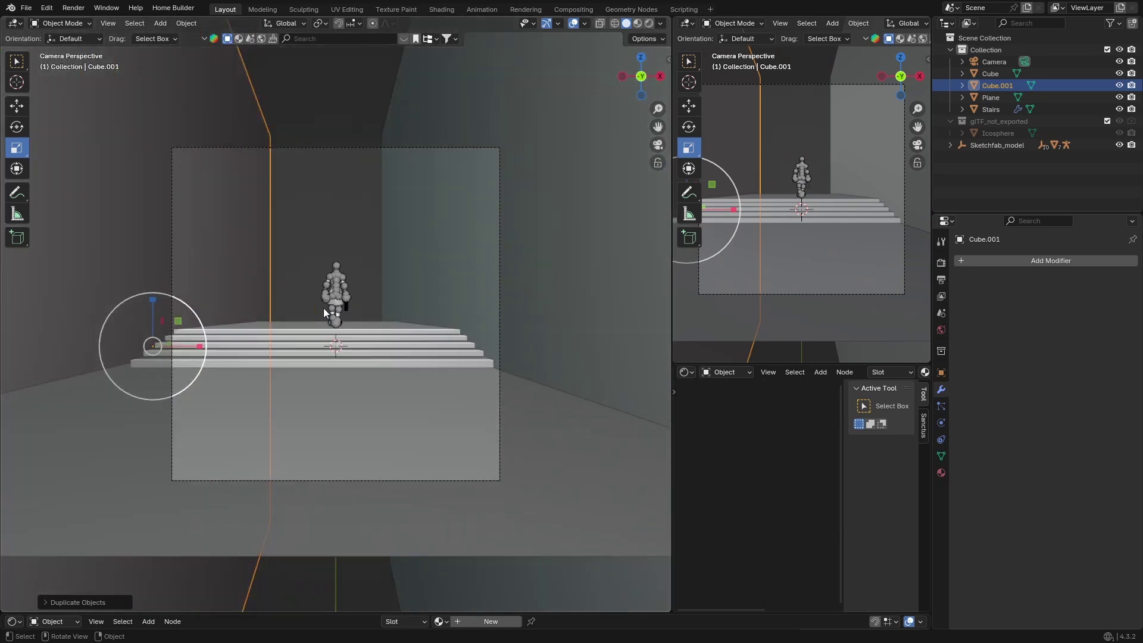
pyautogui.scroll(-3, 323, 308)
pyautogui.scroll(4, 322, 309)
pyautogui.click(316, 77)
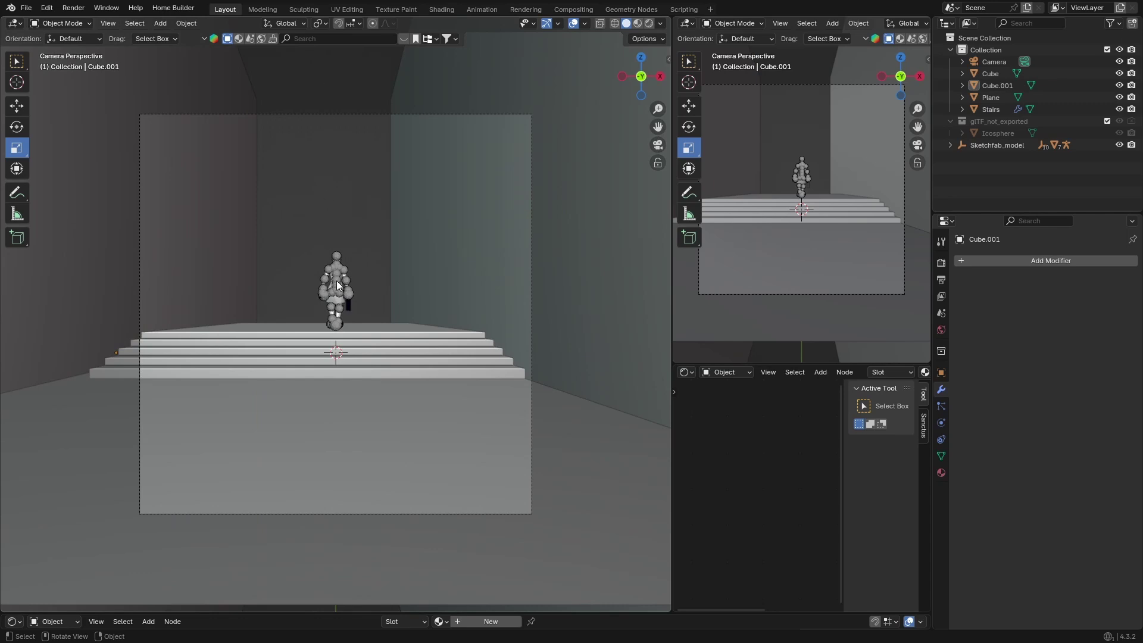
# - Shift the left wall along X to frame the staircase, then deselect it
pyautogui.click(216, 247)
pyautogui.press('g')
pyautogui.press('x')
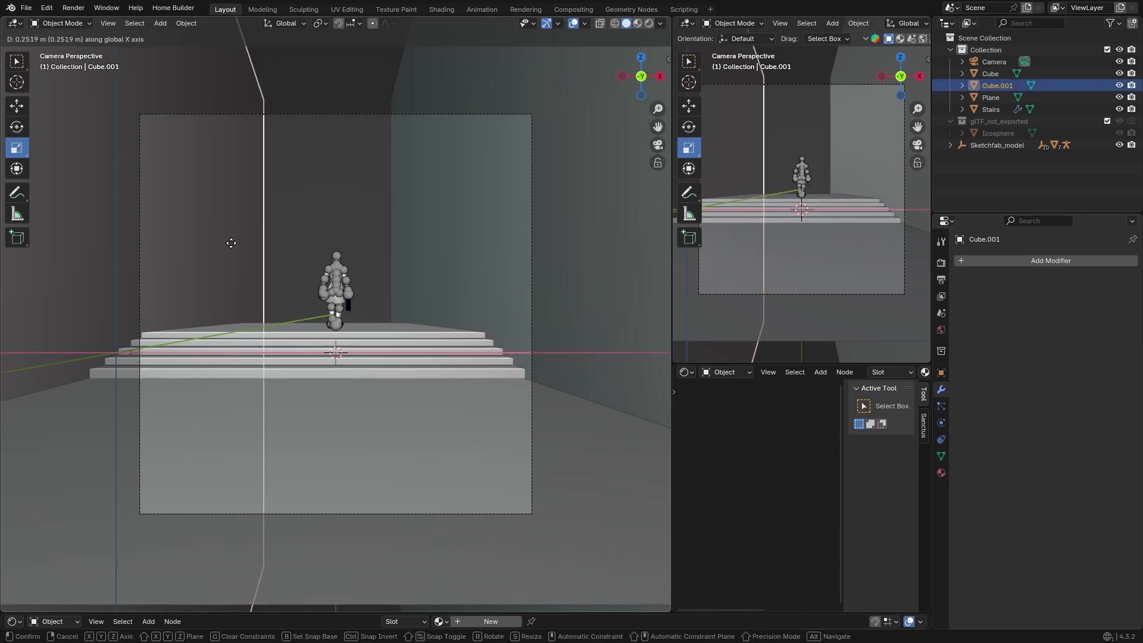
pyautogui.click(303, 57)
pyautogui.hotkey('alt', 'a')
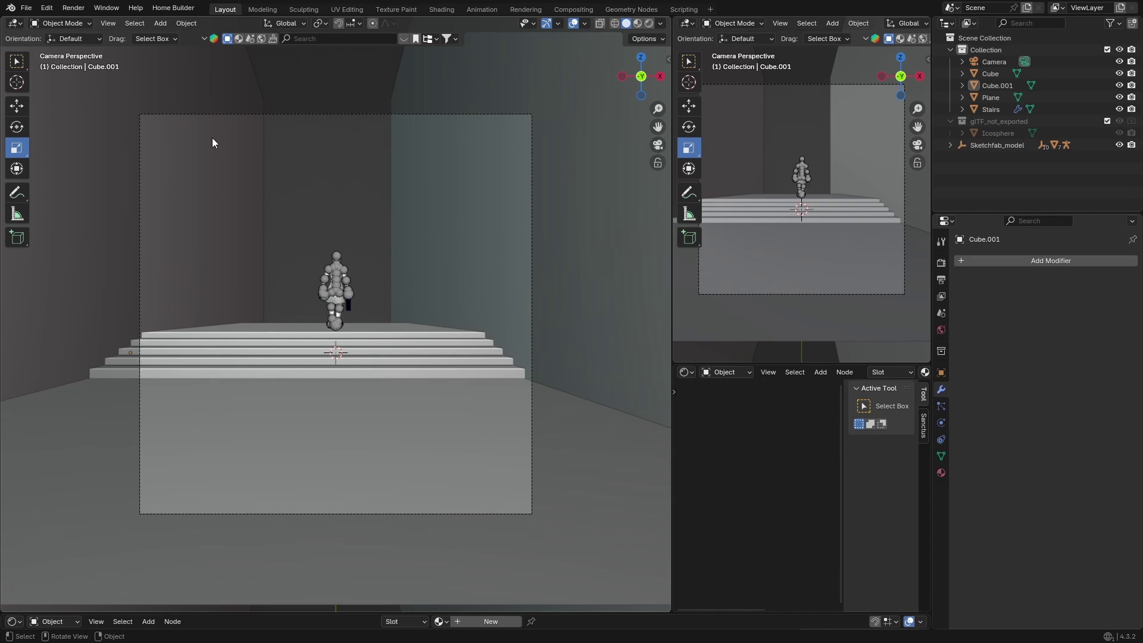
pyautogui.scroll(-4, 260, 228)
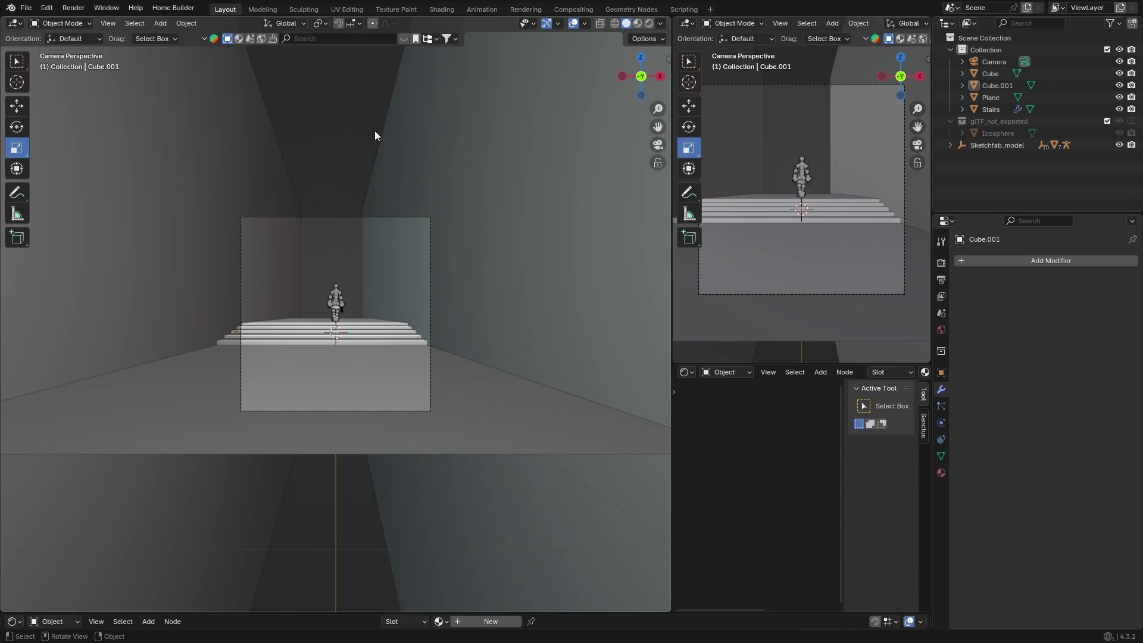
# - Add a new cube and, from top view, scale it thin along X and Y
pyautogui.hotkey('shift', 'a')
pyautogui.moveTo(334, 134)
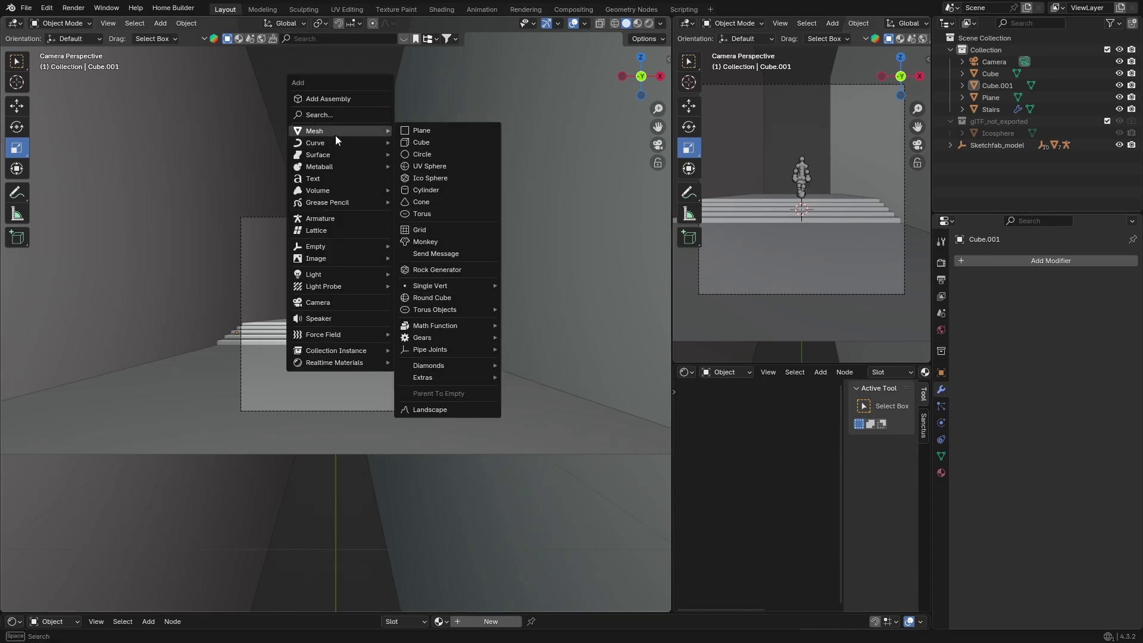
pyautogui.click(419, 142)
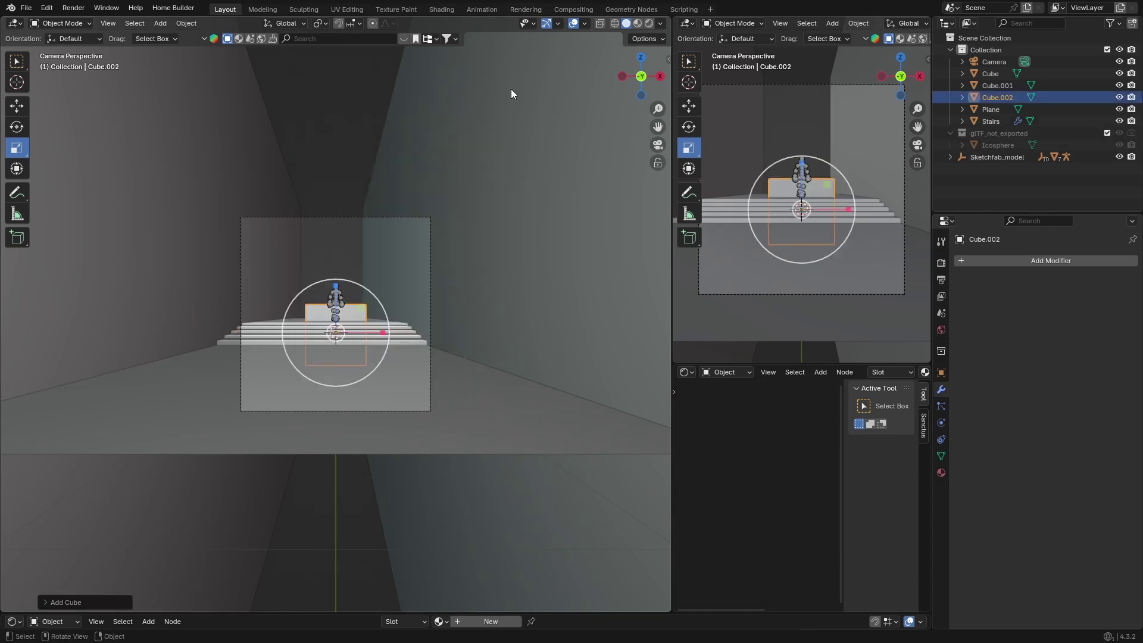
pyautogui.click(638, 60)
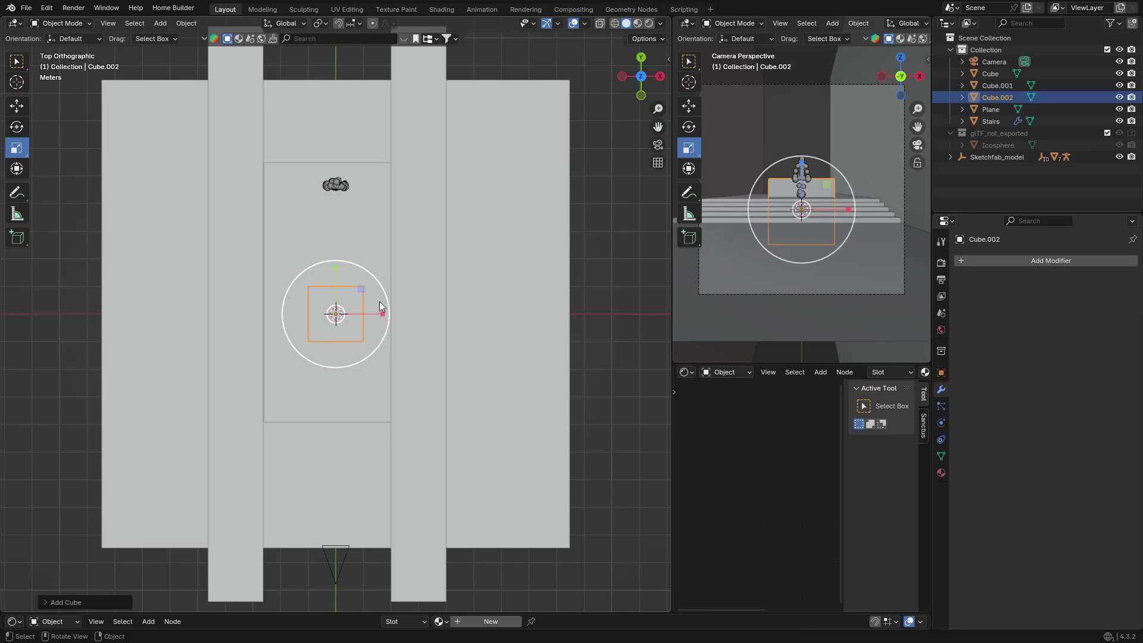
pyautogui.moveTo(382, 313); pyautogui.dragTo(344, 309)
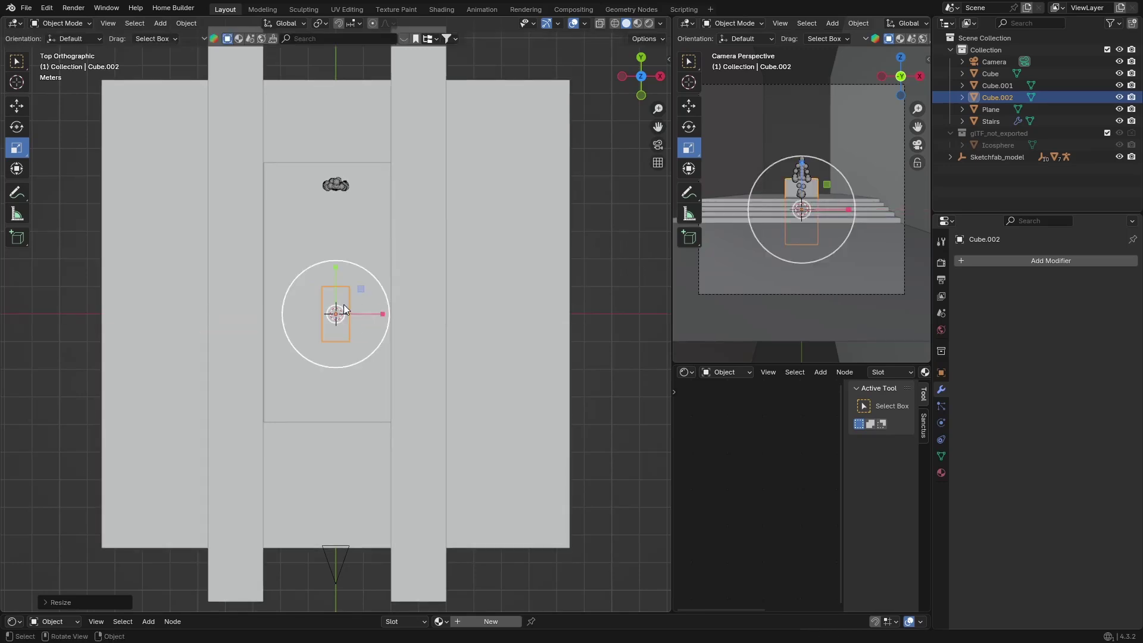
pyautogui.moveTo(335, 269); pyautogui.dragTo(386, 311)
# - Move the thin cube along X and then Y to sit behind the stairs
pyautogui.press('g')
pyautogui.press('x')
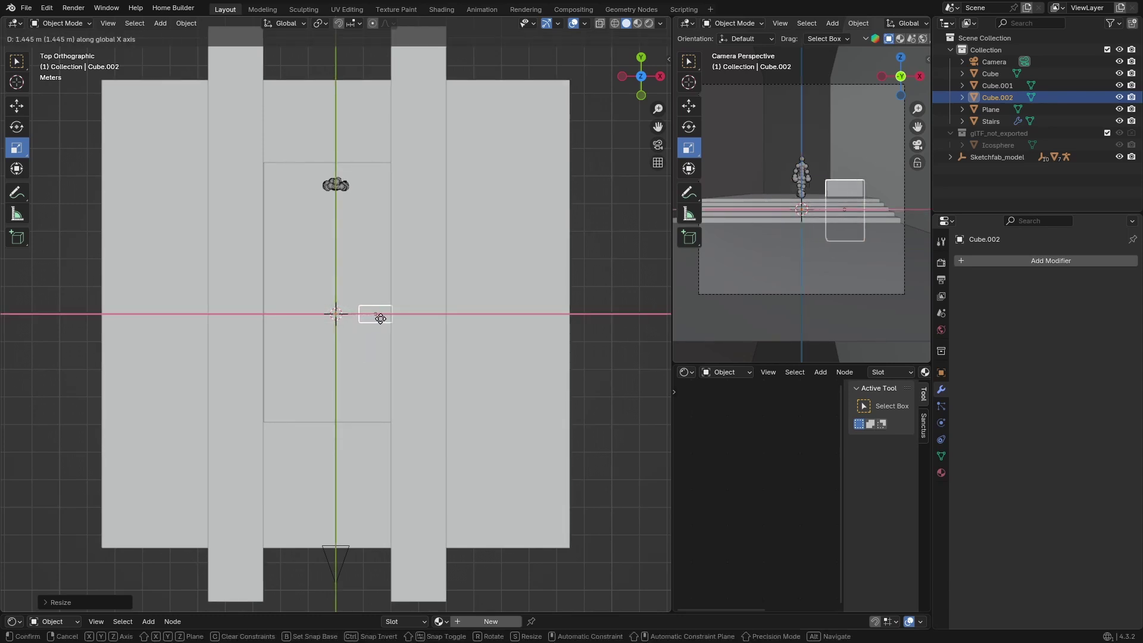
pyautogui.click(380, 319)
pyautogui.press('g')
pyautogui.press('y')
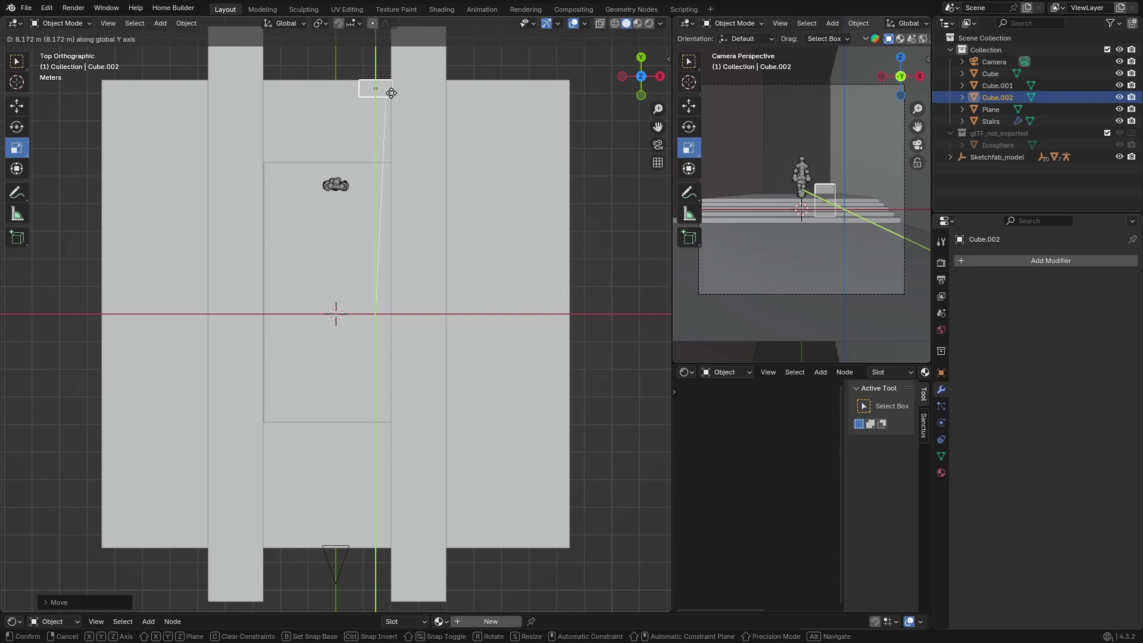
pyautogui.click(390, 93)
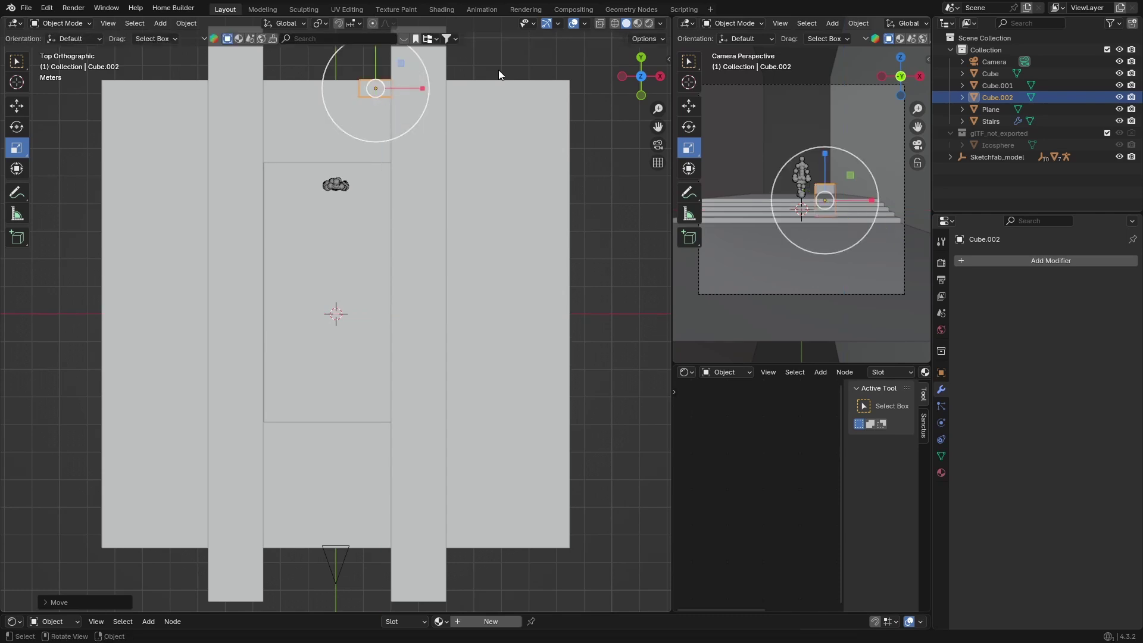
# - Stretch the cube into a tall pillar and place a duplicate across along X
pyautogui.click(659, 76)
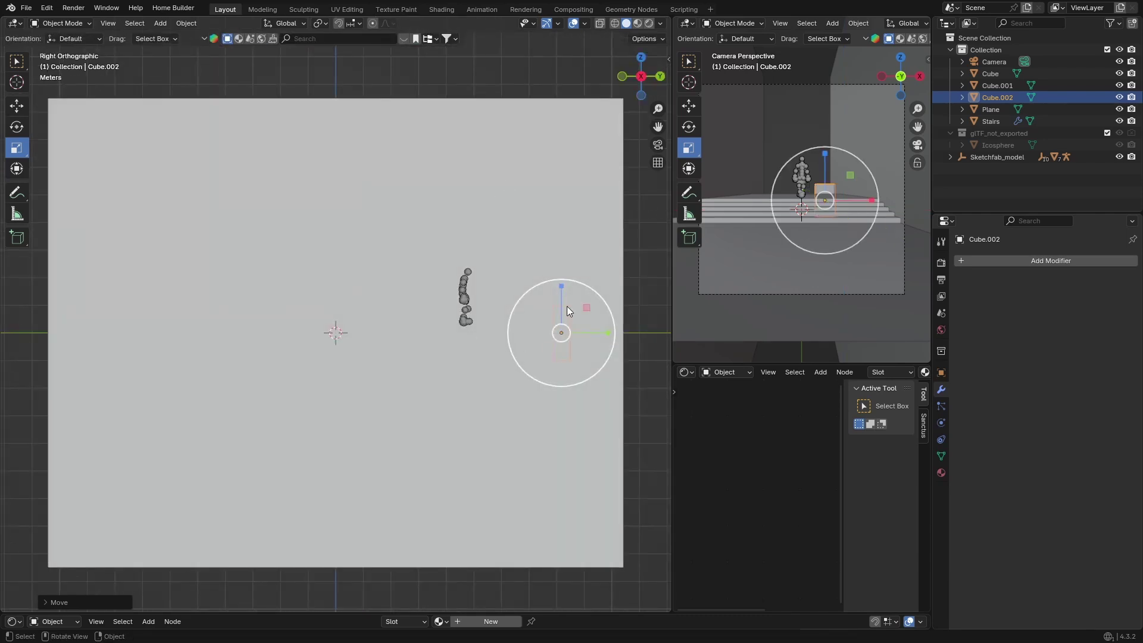
pyautogui.moveTo(561, 286); pyautogui.dragTo(559, 541)
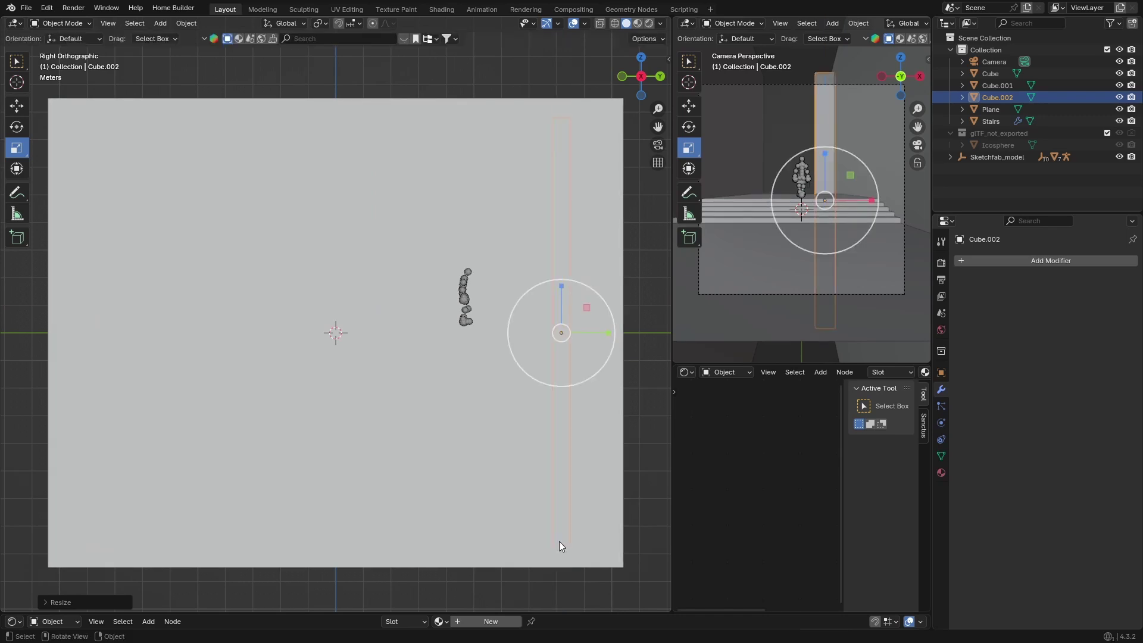
pyautogui.click(641, 57)
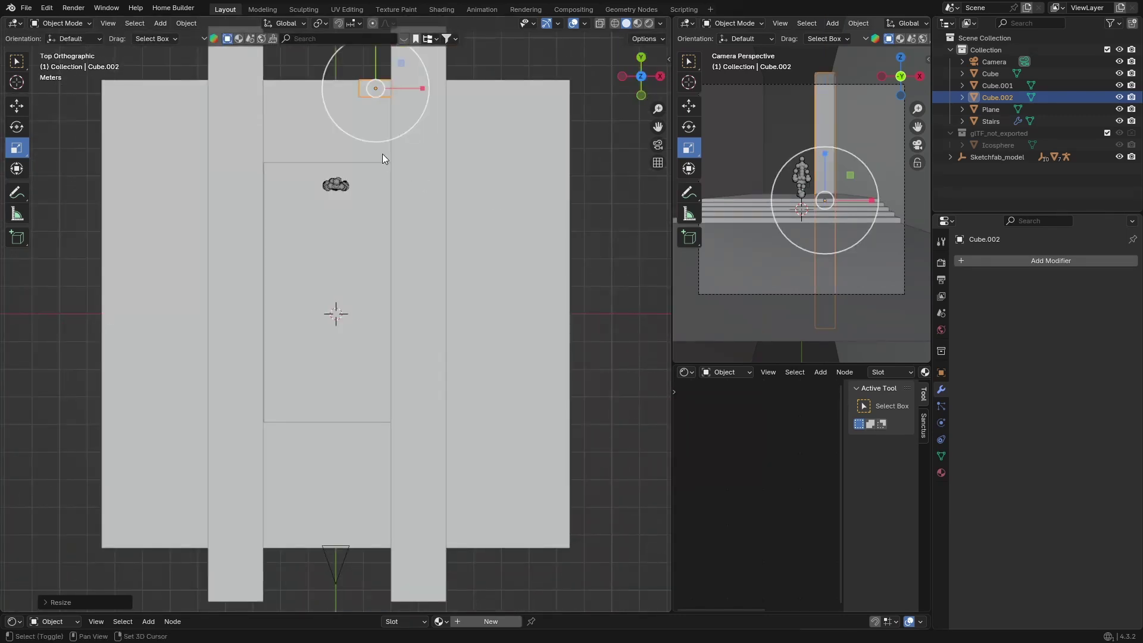
pyautogui.hotkey('shift', 'd')
pyautogui.press('x')
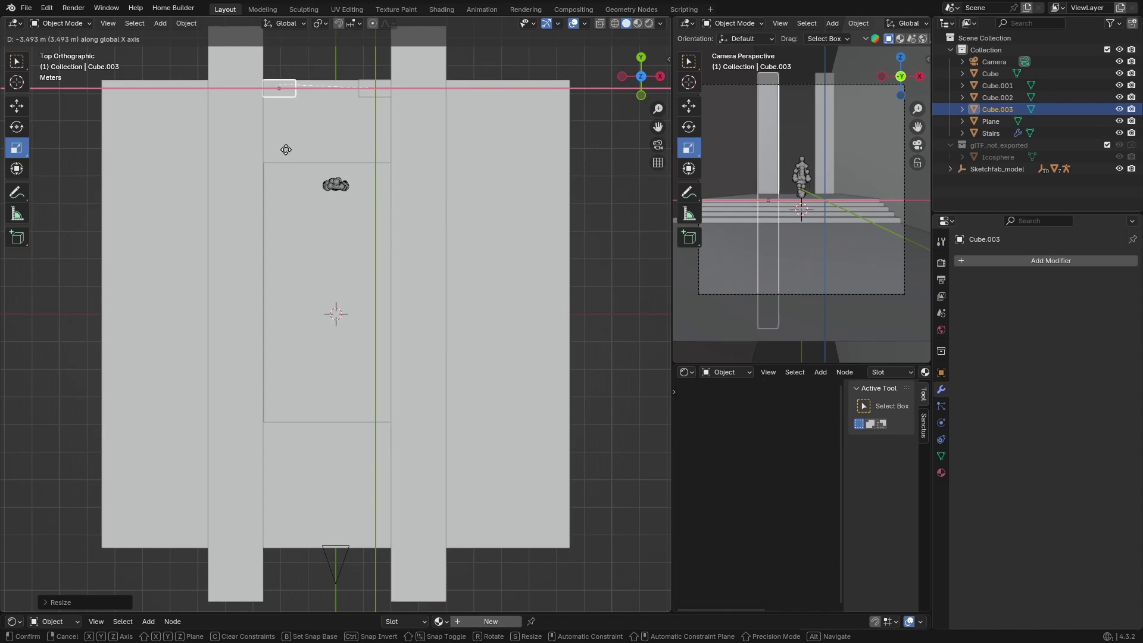
pyautogui.click(286, 149)
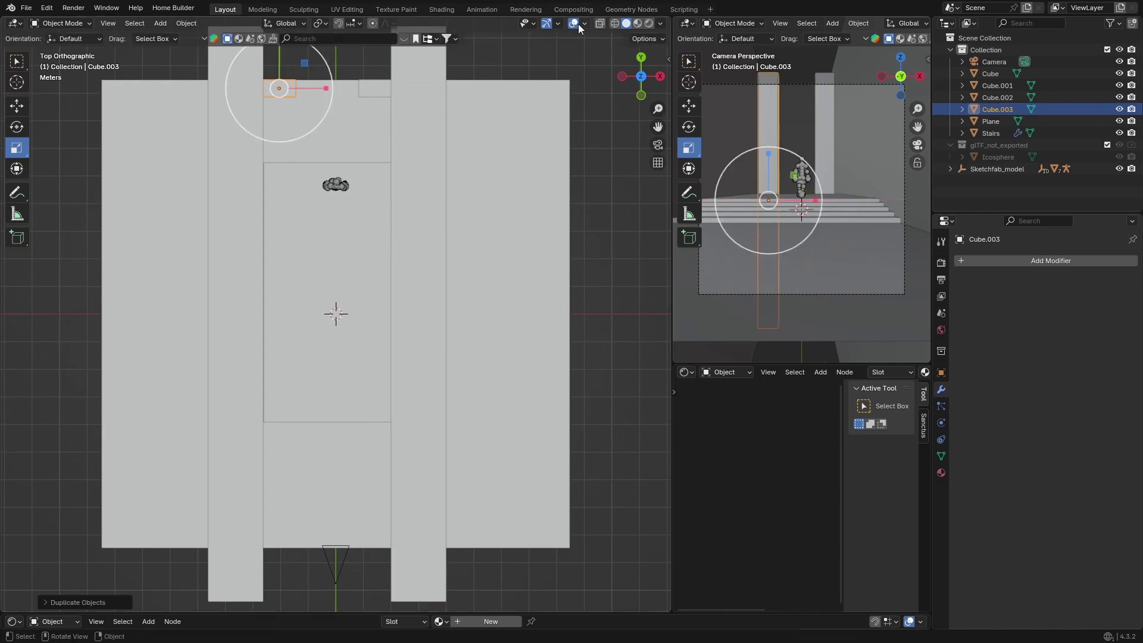
pyautogui.click(531, 52)
# - In camera view, slide Sketchfab_model along X to -0.24782 m, centred between the pillars
pyautogui.click(657, 144)
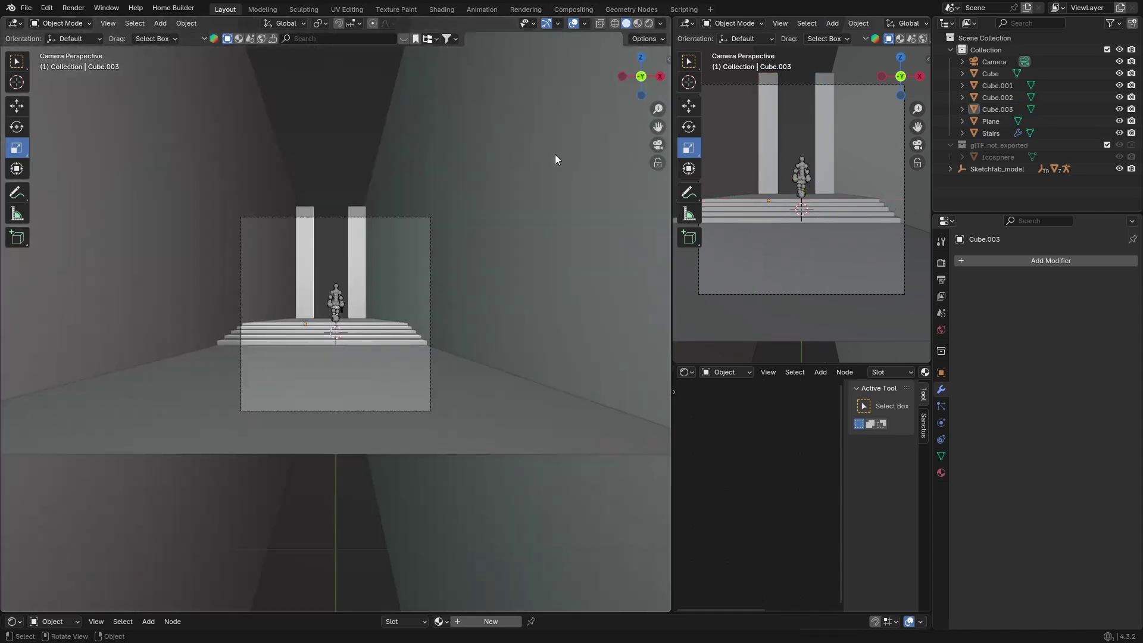
pyautogui.scroll(10, 320, 225)
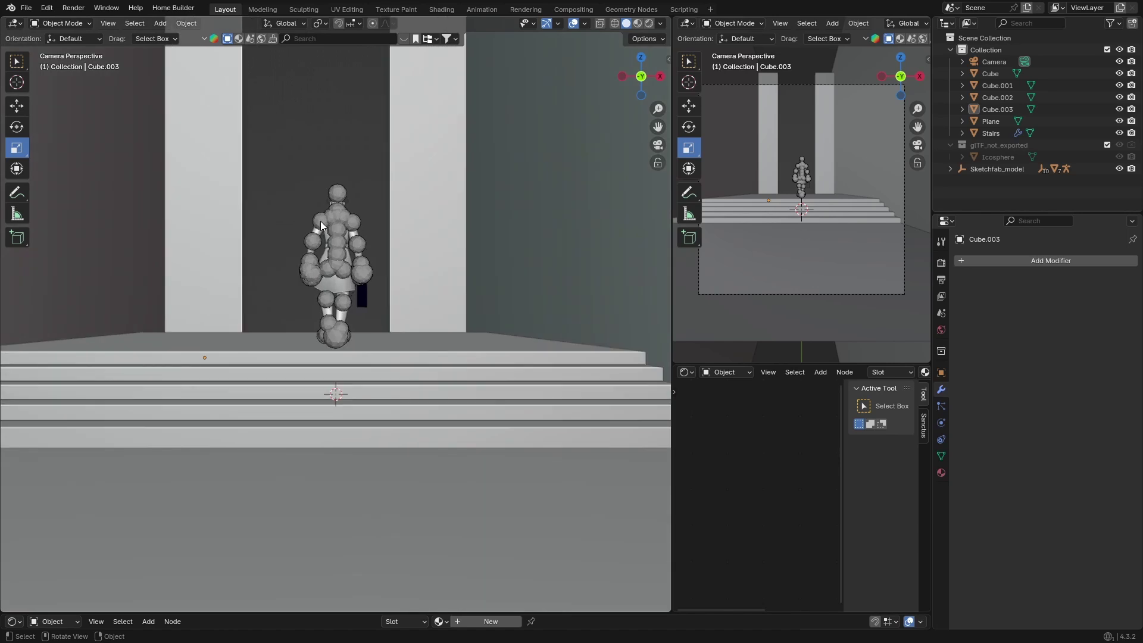
pyautogui.scroll(-5, 320, 225)
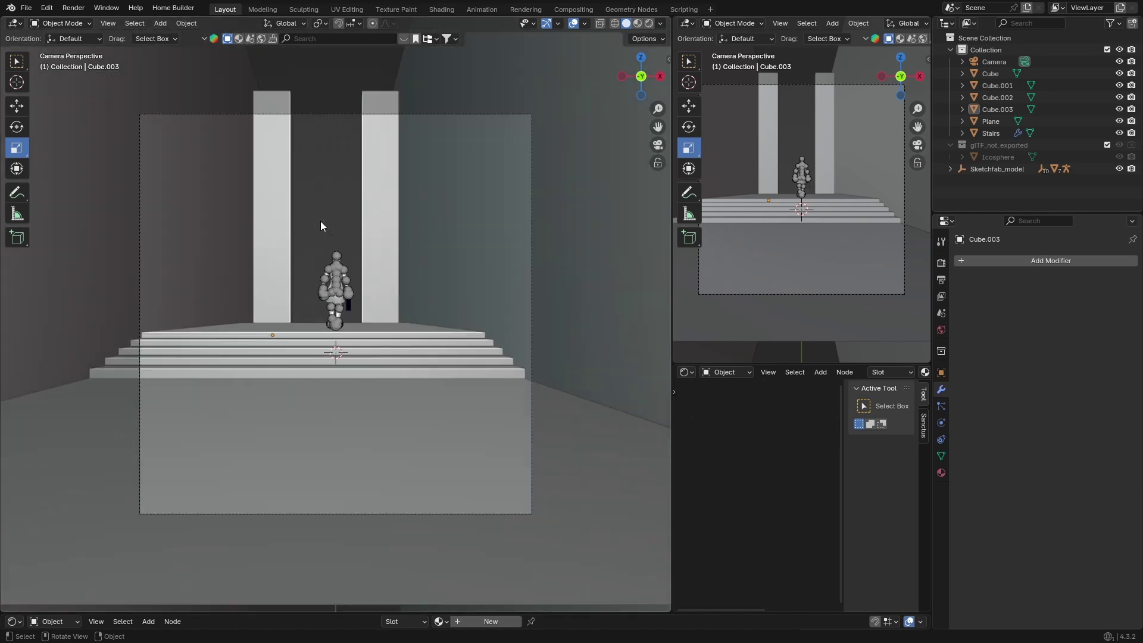
pyautogui.click(997, 169)
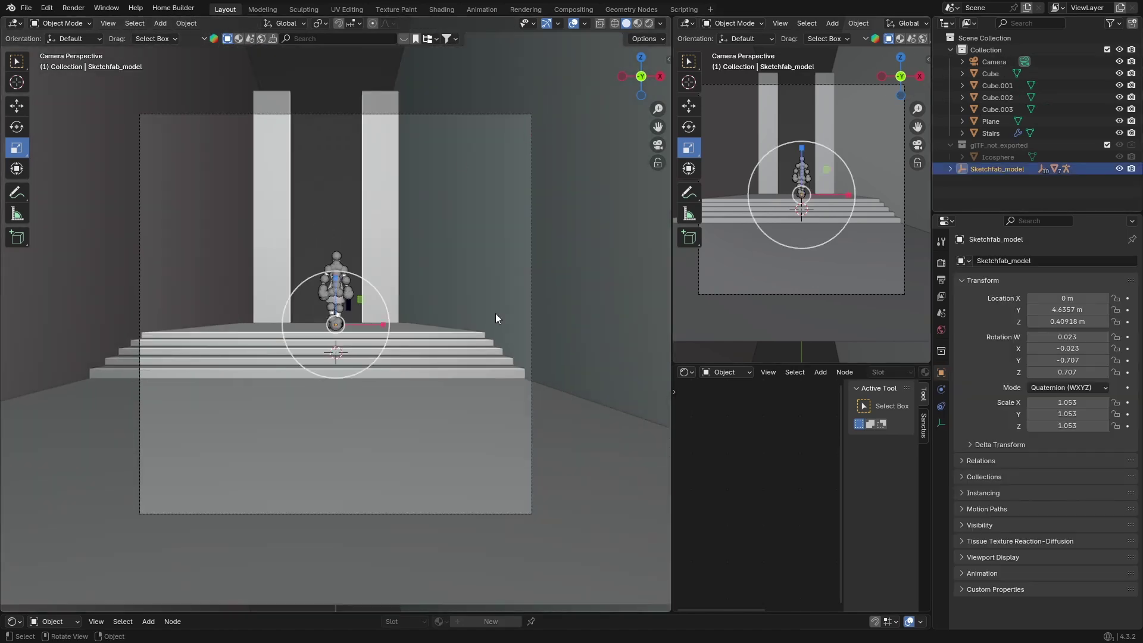
pyautogui.press('g')
pyautogui.press('x')
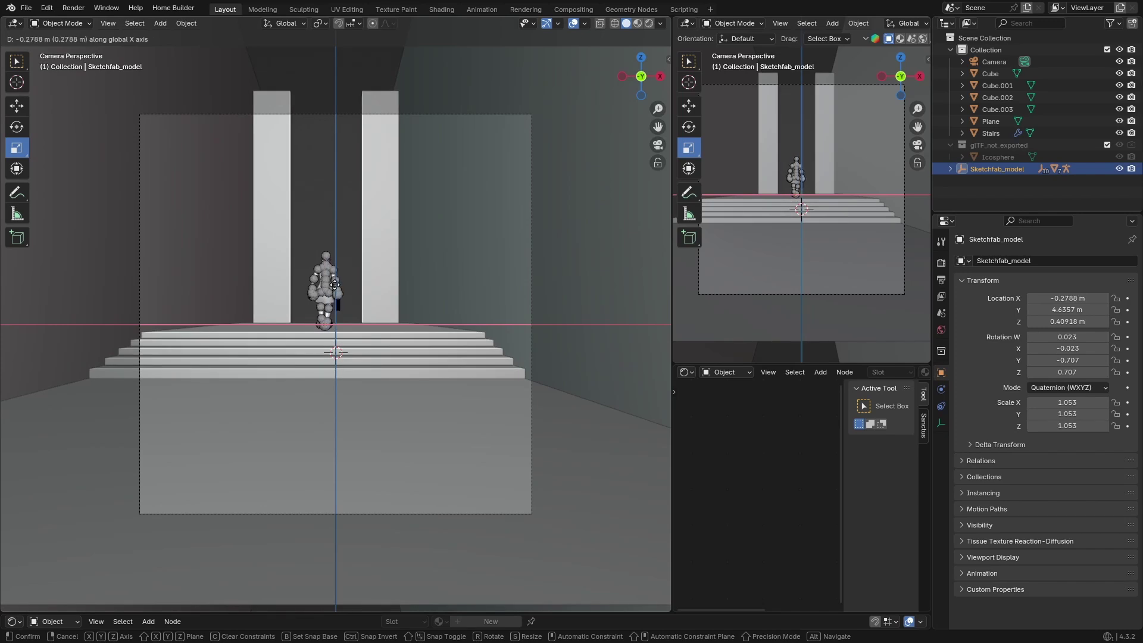
pyautogui.click(337, 280)
pyautogui.click(321, 95)
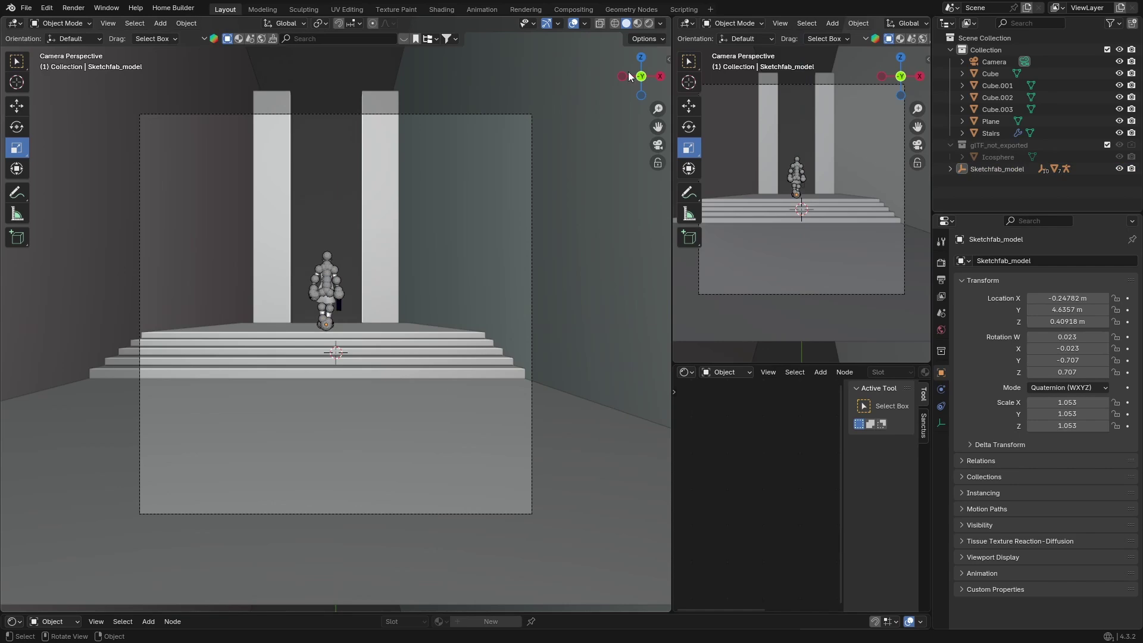
# - Preview with Scene World lighting, set the World colour Value to 0, then return to Solid shading
pyautogui.click(649, 22)
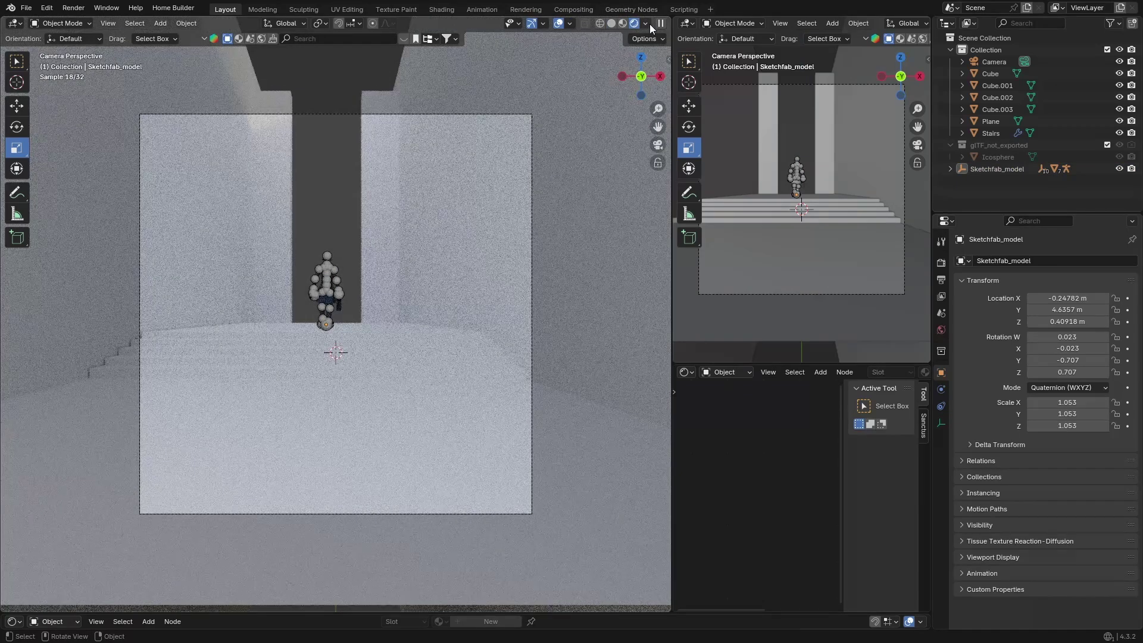
pyautogui.click(645, 22)
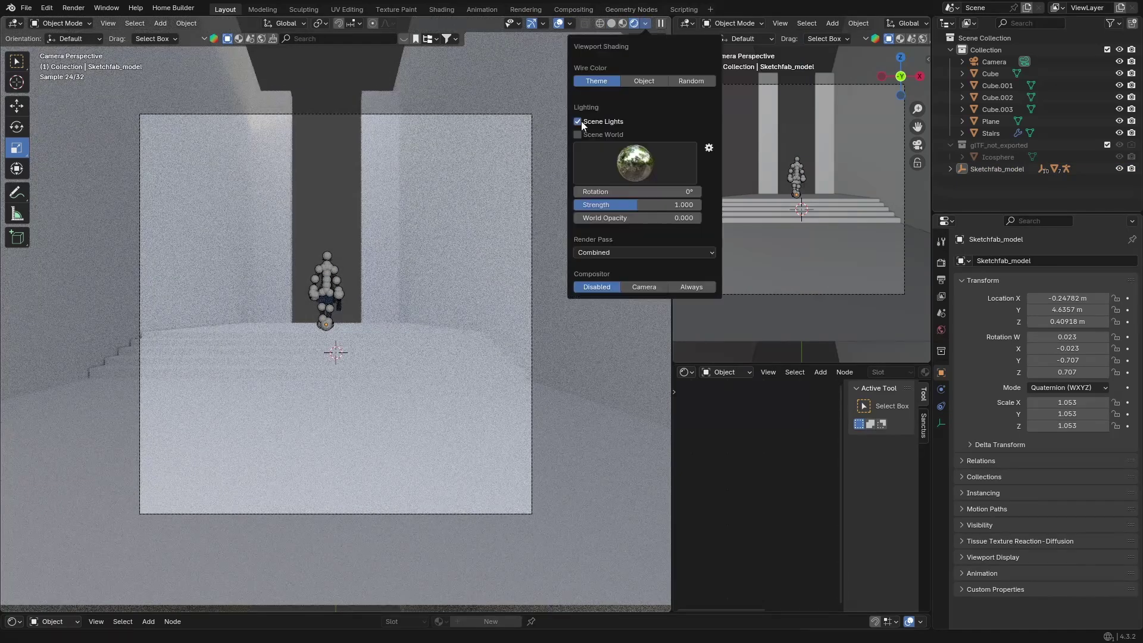
pyautogui.click(577, 133)
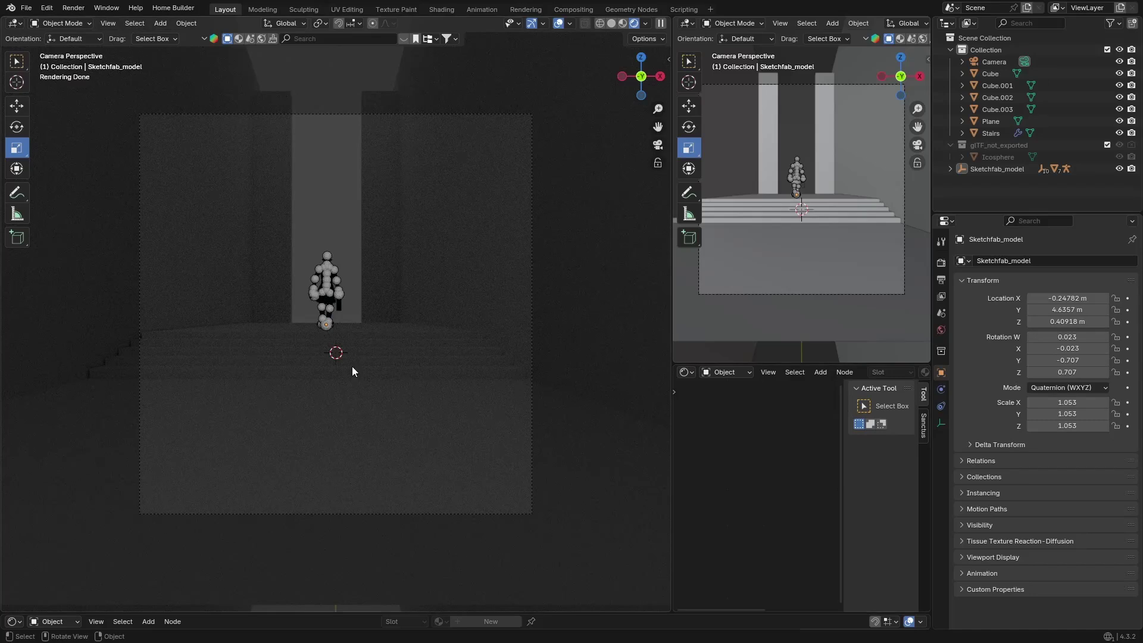
pyautogui.click(940, 330)
pyautogui.click(1058, 336)
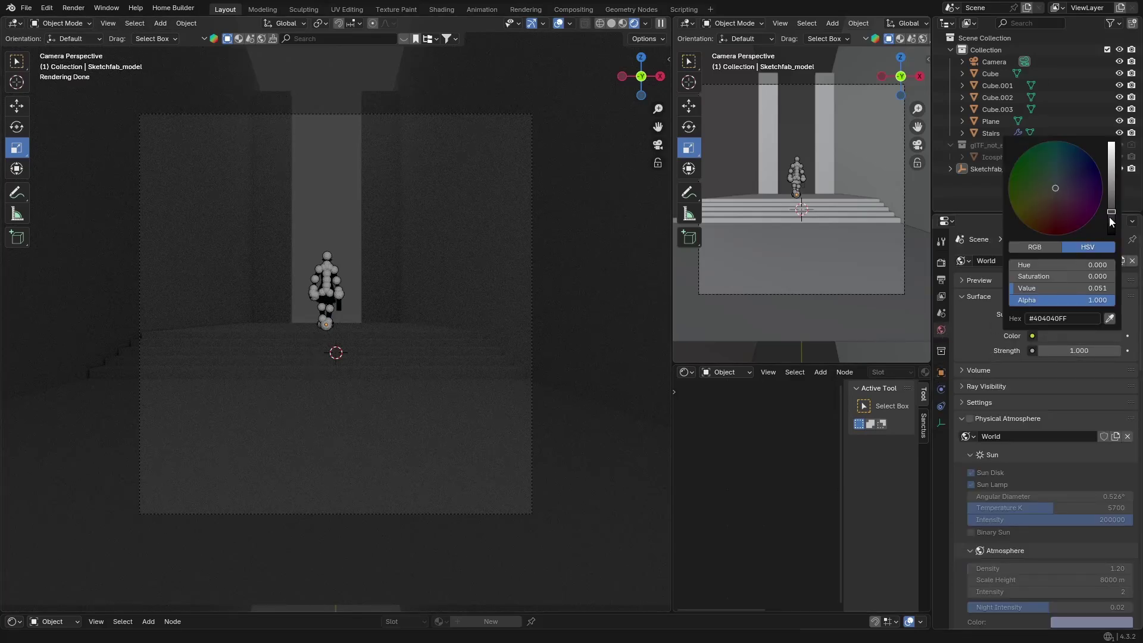
pyautogui.moveTo(1109, 217); pyautogui.dragTo(1110, 235)
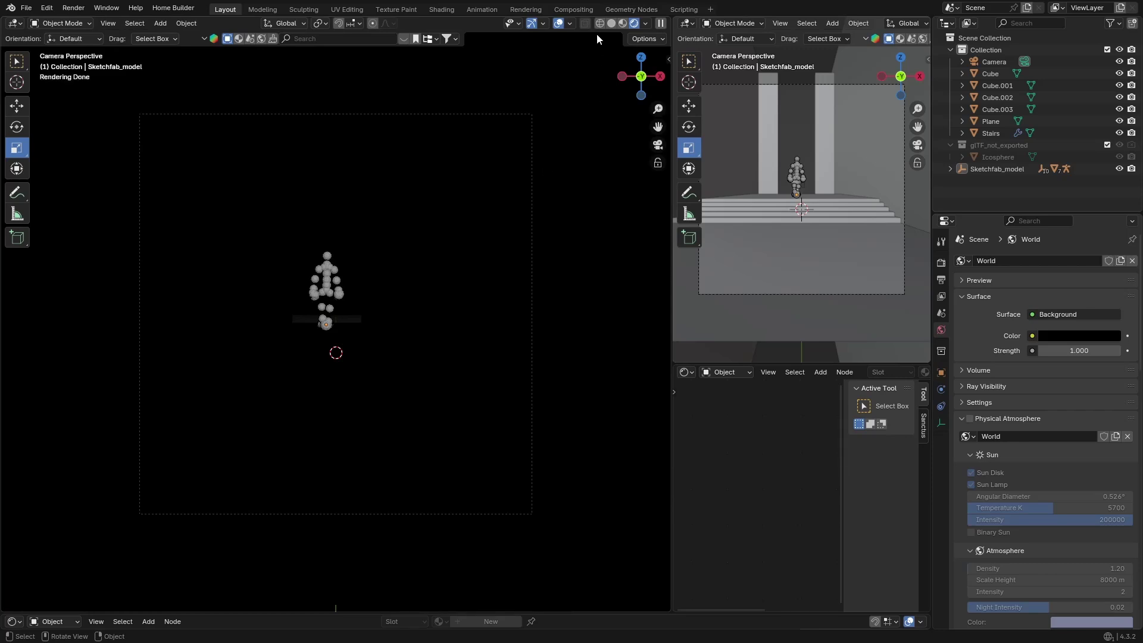
pyautogui.click(611, 23)
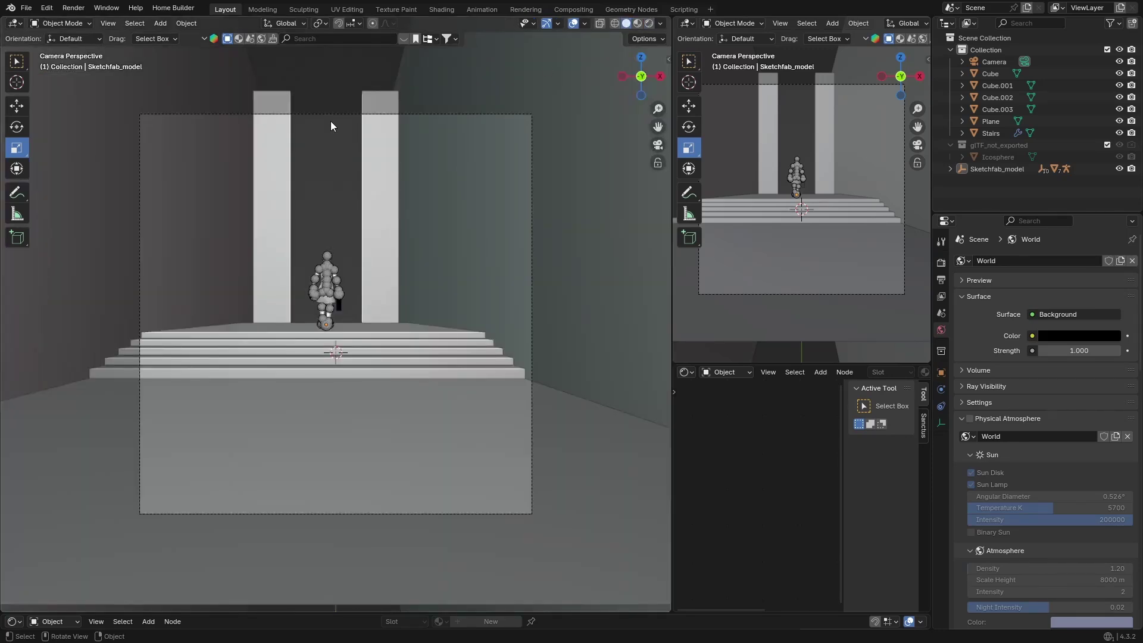
# - Add a point light and move it along Y to the back of the scene
pyautogui.press('shift')
pyautogui.hotkey('shift', 'a')
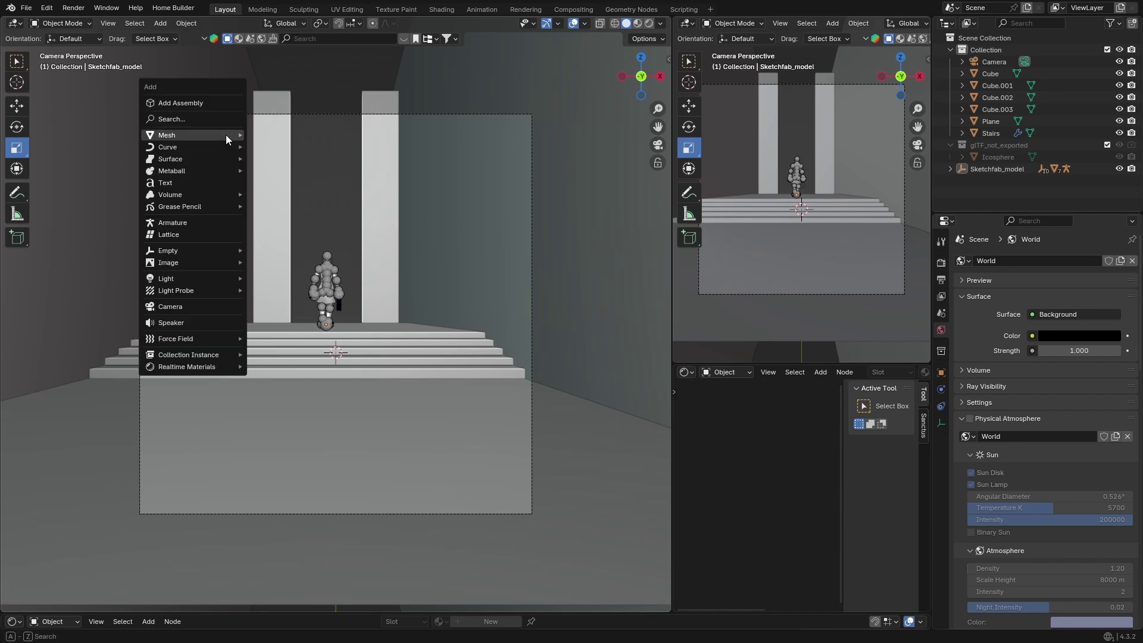
pyautogui.moveTo(181, 279)
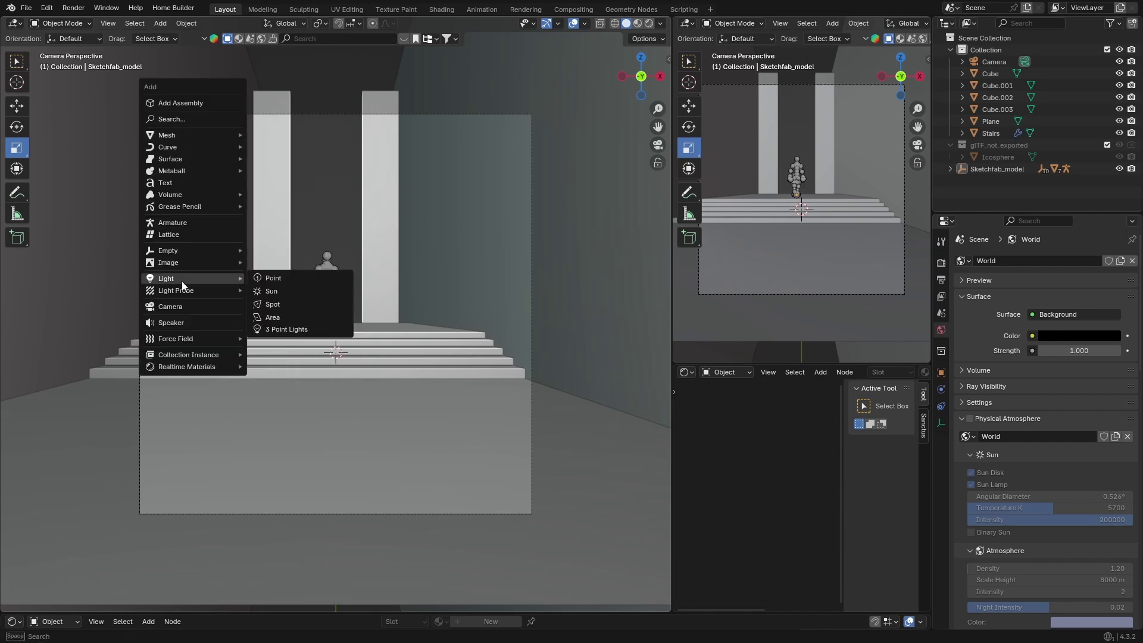
pyautogui.click(279, 277)
pyautogui.click(640, 57)
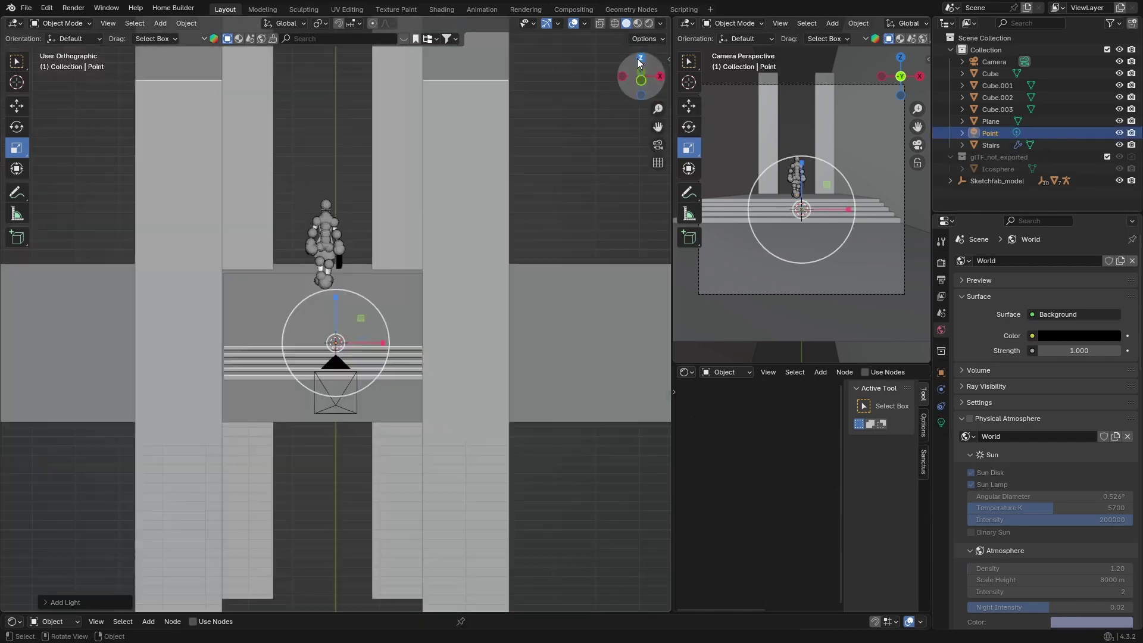
pyautogui.press('g')
pyautogui.press('y')
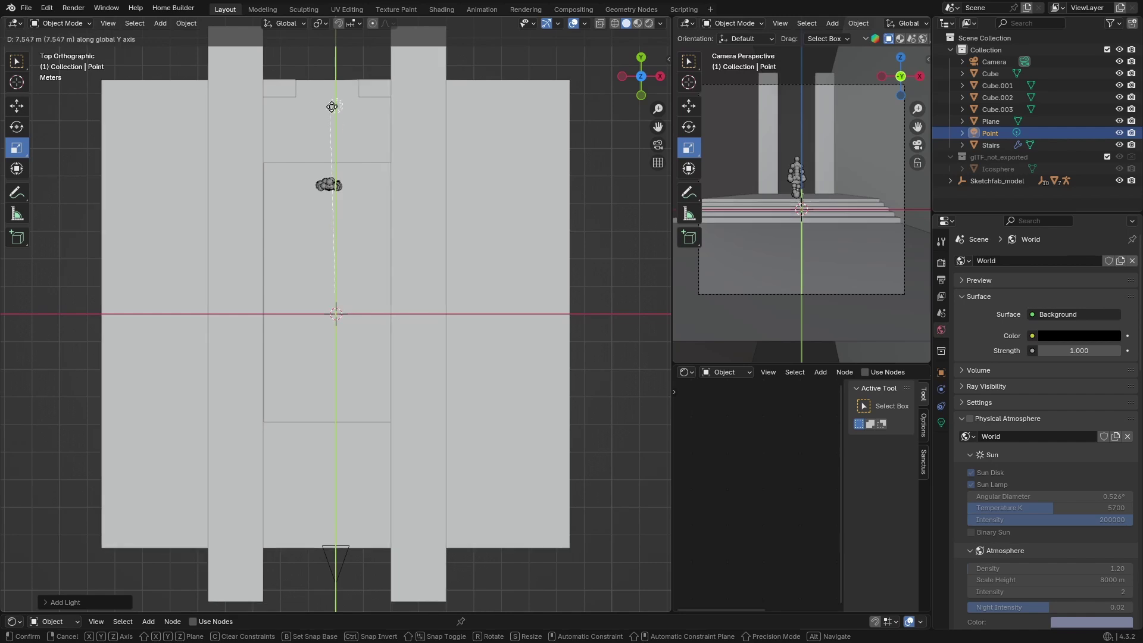
pyautogui.click(332, 67)
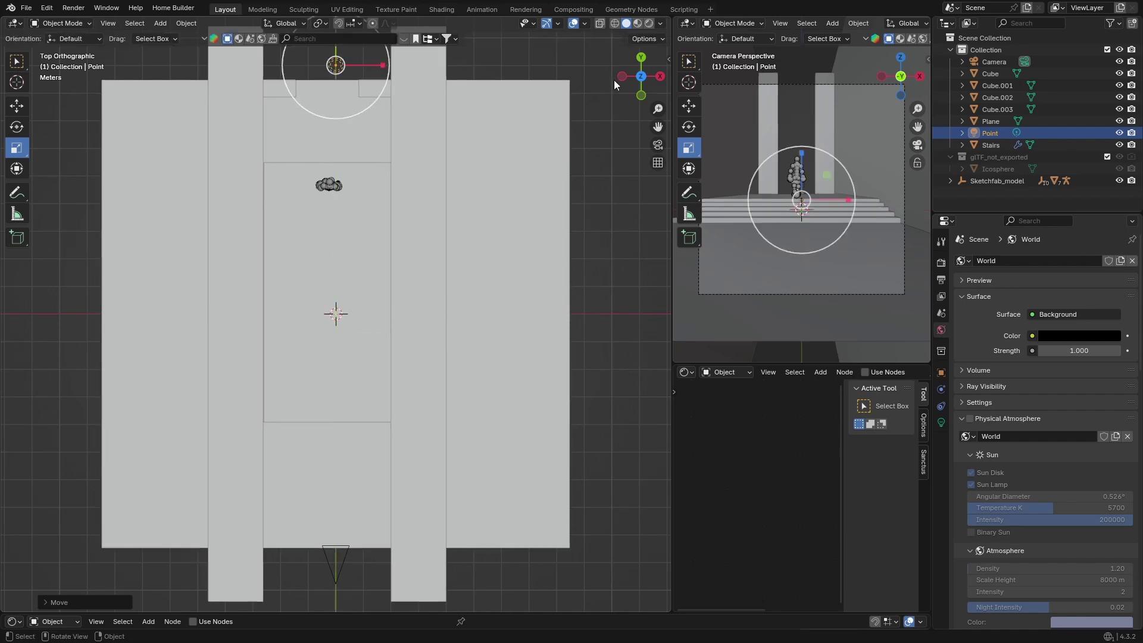
# - Raise the point light high along Z, nudge it along X, and view through the camera
pyautogui.click(659, 76)
pyautogui.press('g')
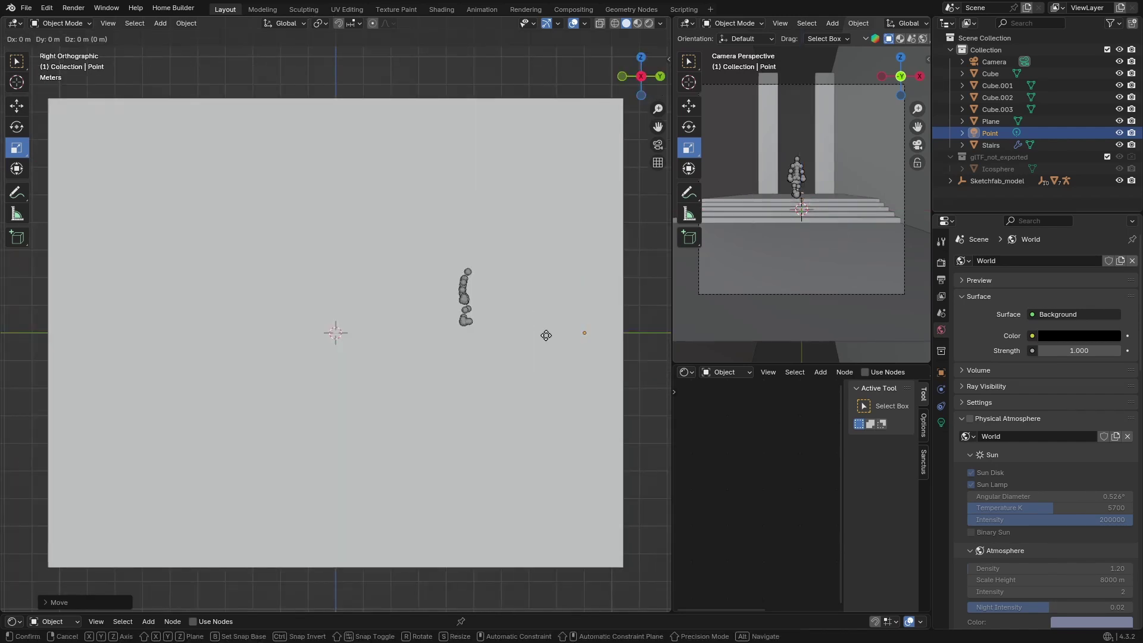
pyautogui.press('z')
pyautogui.click(548, 118)
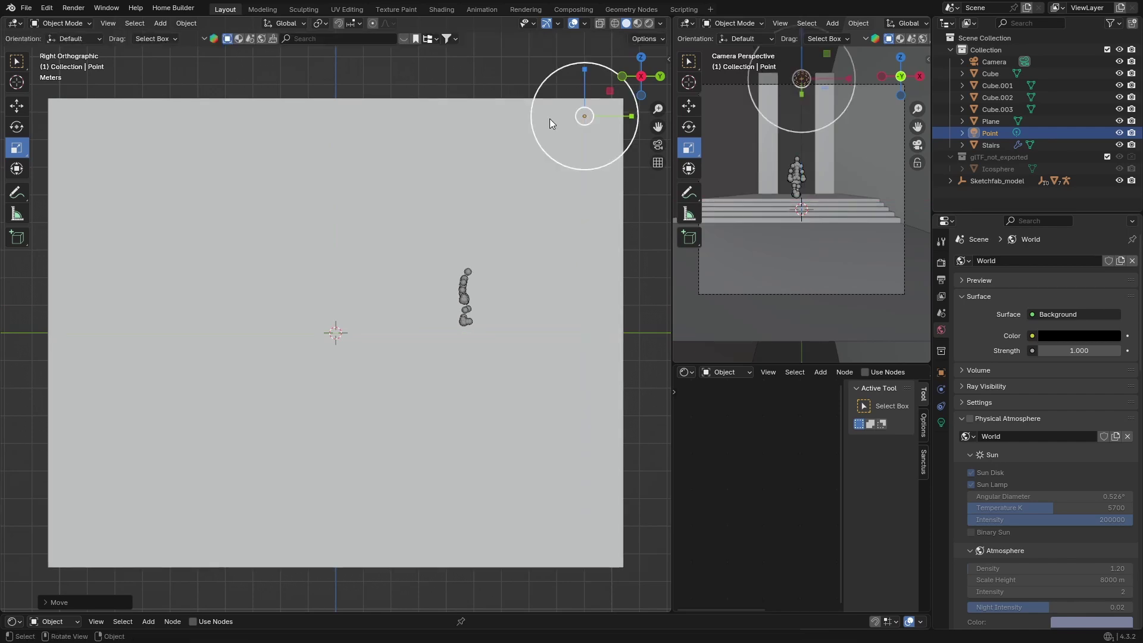
pyautogui.click(641, 57)
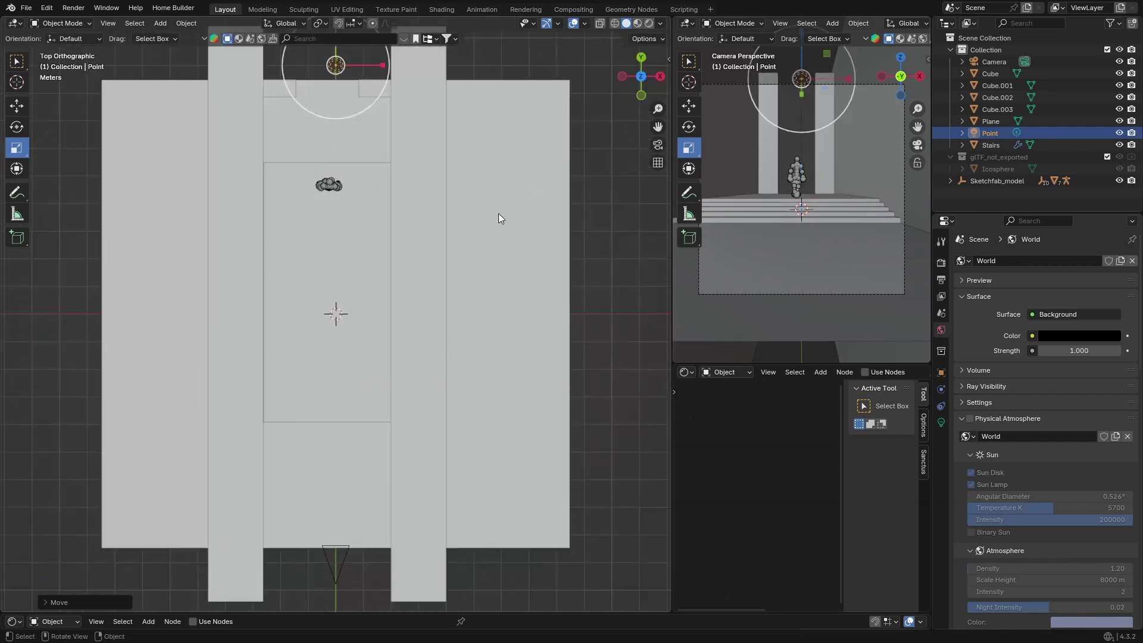
pyautogui.press('g')
pyautogui.press('x')
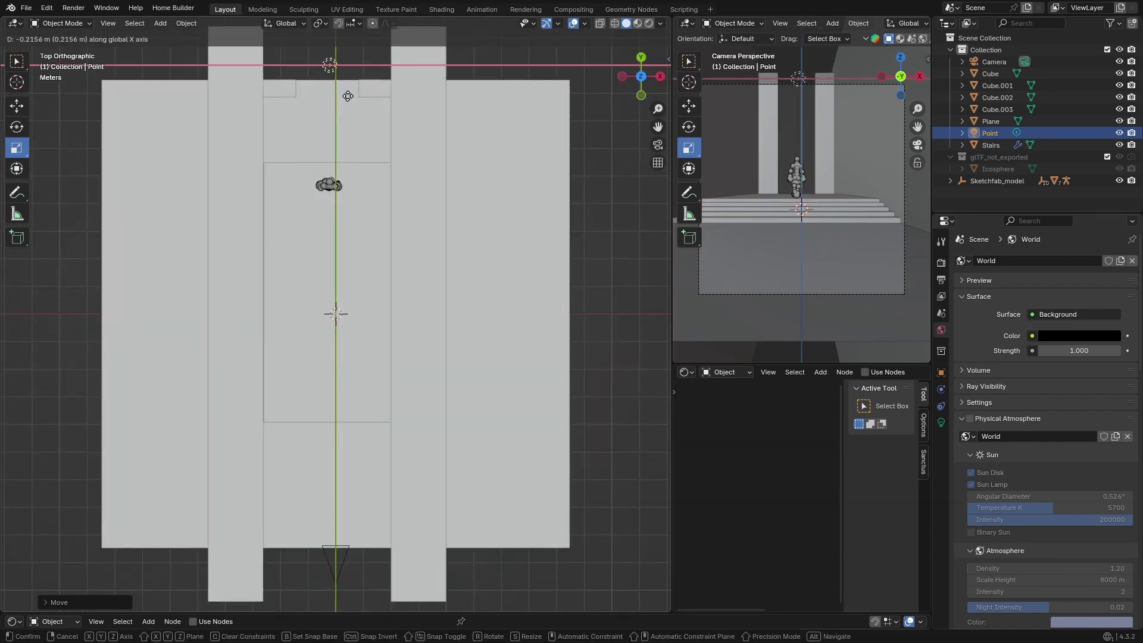
pyautogui.click(348, 96)
pyautogui.click(657, 145)
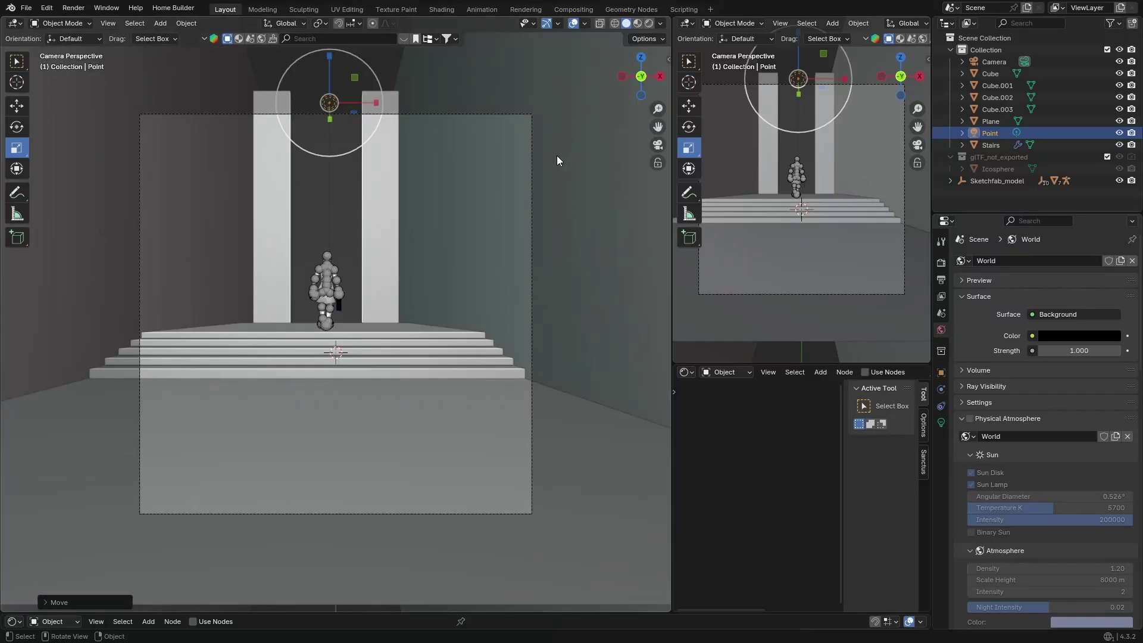
# - In Rendered shading, raise the point light's Power from 10 W to 500 W
pyautogui.click(648, 22)
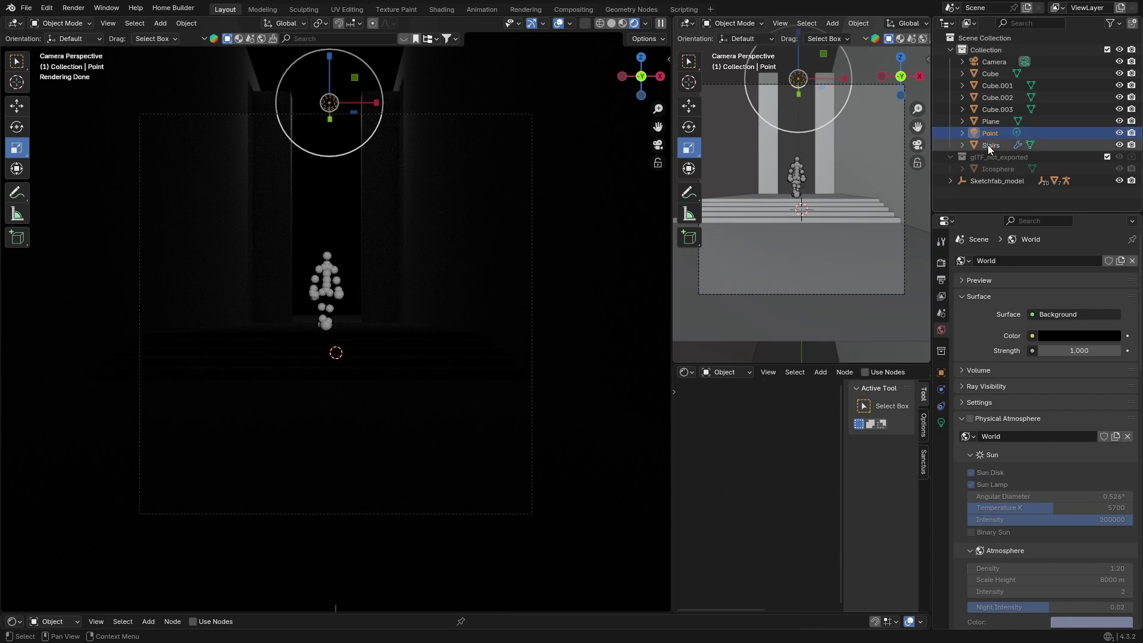
pyautogui.click(940, 422)
pyautogui.click(1070, 329)
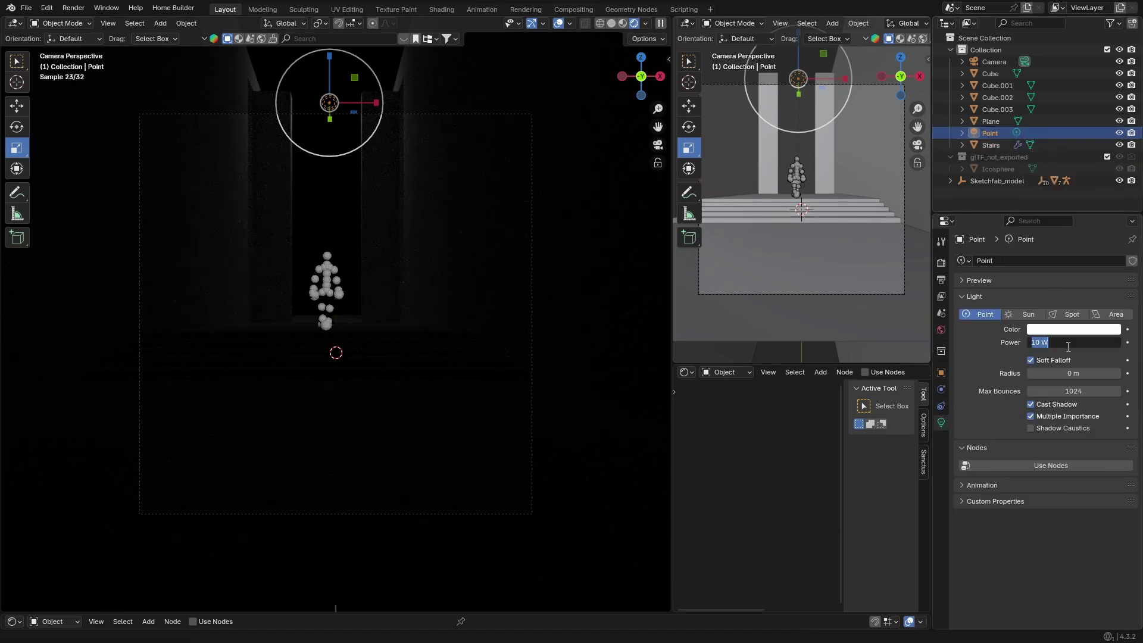
pyautogui.press('BackSpace')
pyautogui.write('500')
pyautogui.press('Return')
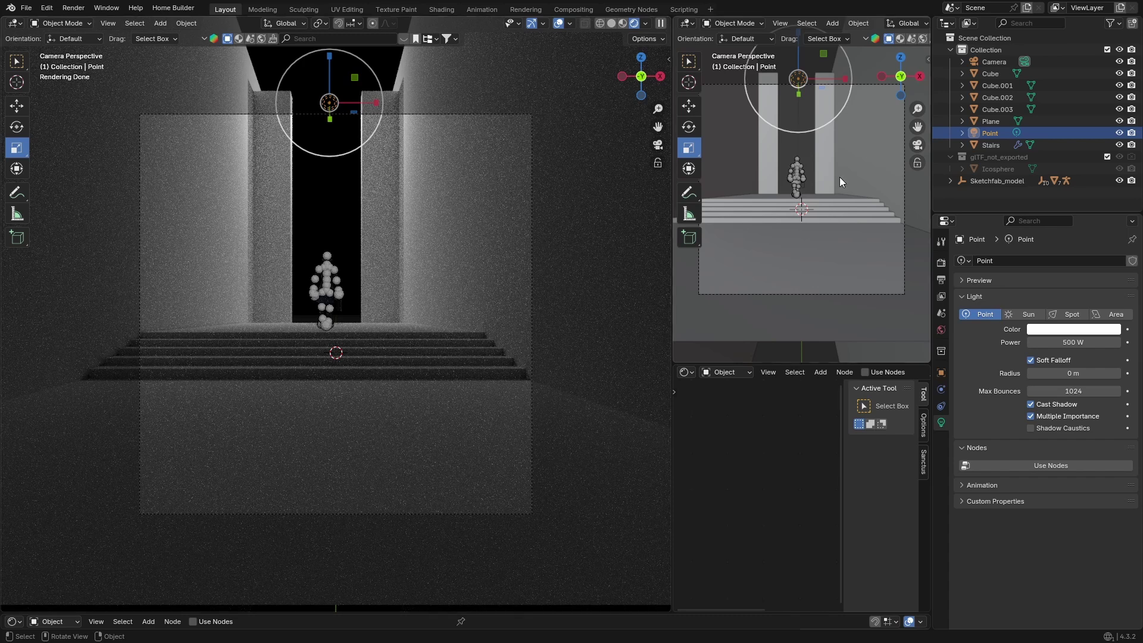
# - Set the camera's Shift X to -0.010 and leave camera view
pyautogui.click(991, 63)
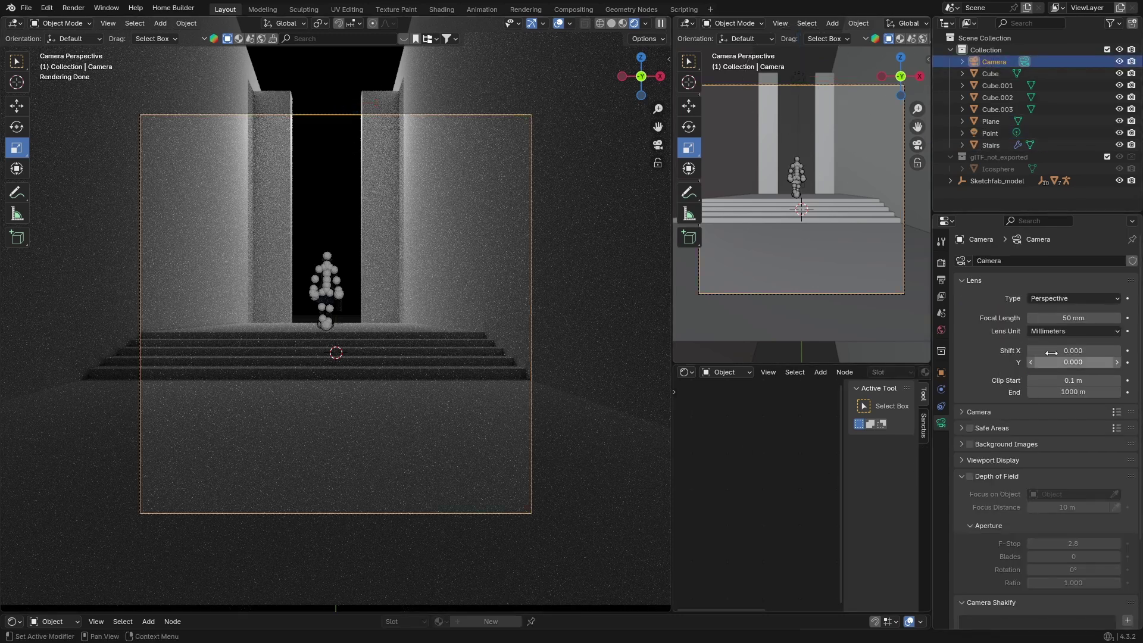
pyautogui.click(1031, 351)
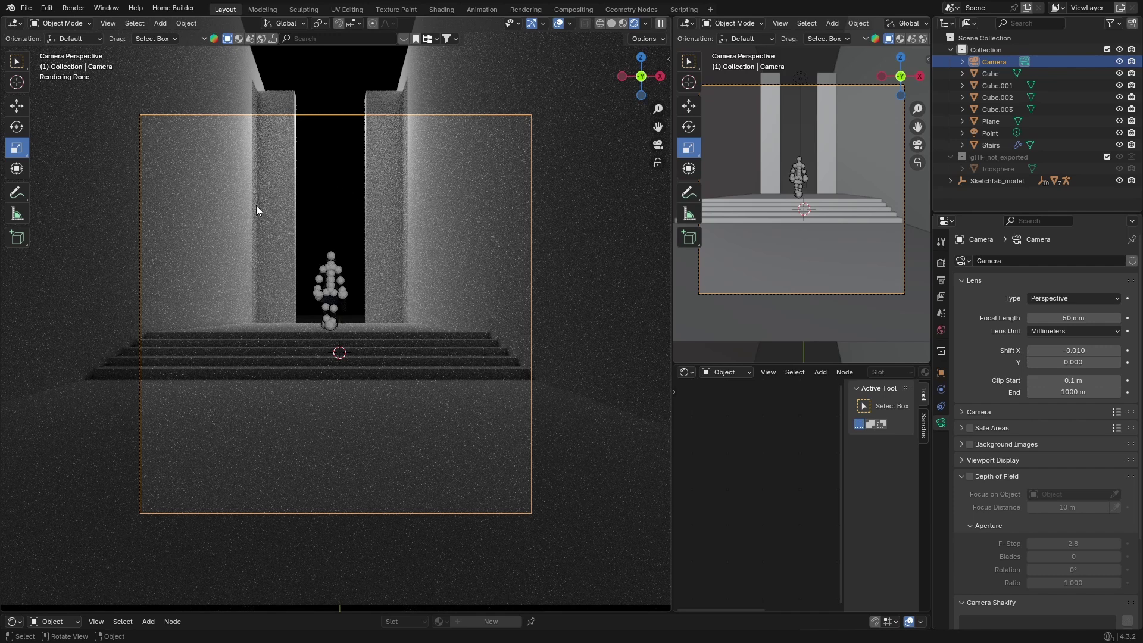
pyautogui.press('KP_0')
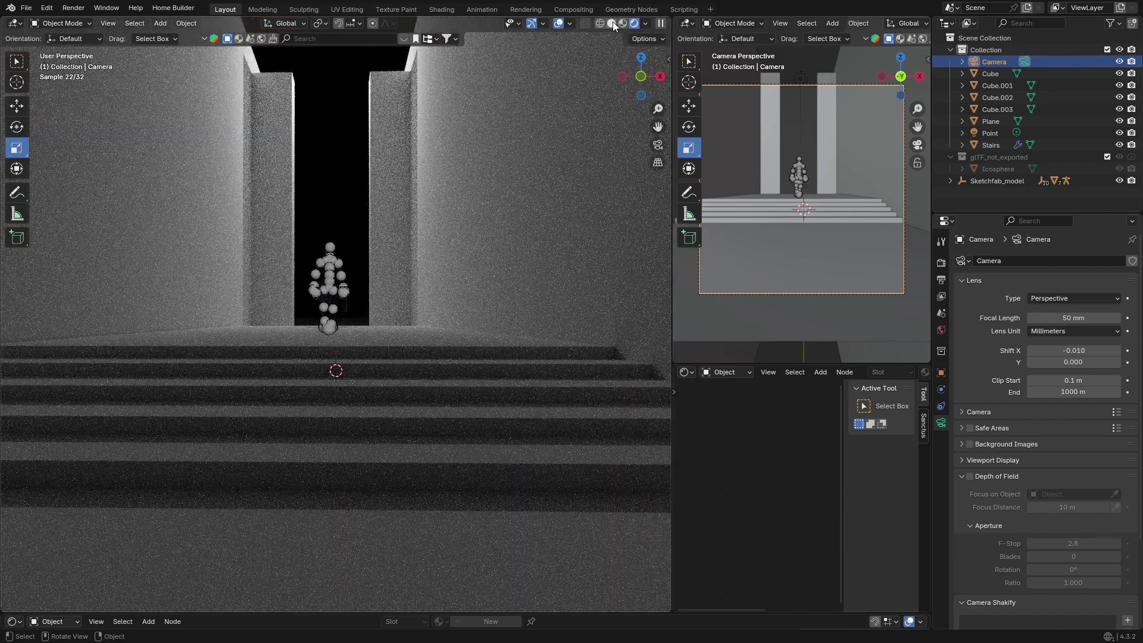
# - In Solid shading, add a cube and scale it up to enclose the stairs and pillars
pyautogui.click(611, 23)
pyautogui.scroll(-5, 316, 292)
pyautogui.scroll(2, 316, 292)
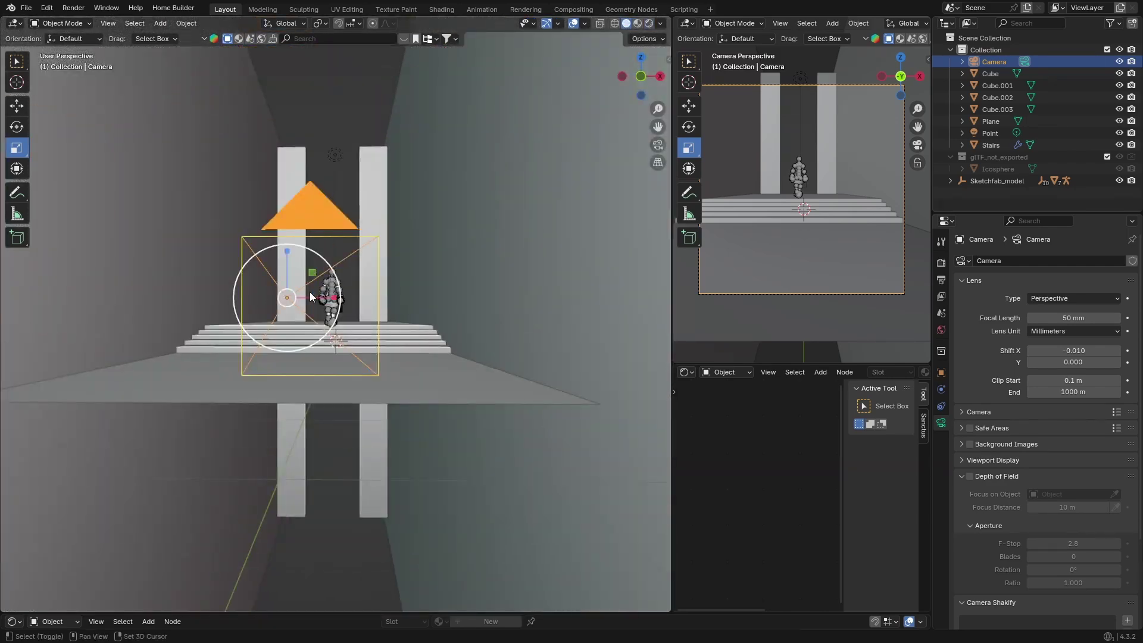
pyautogui.hotkey('shift', 'a')
pyautogui.moveTo(266, 152)
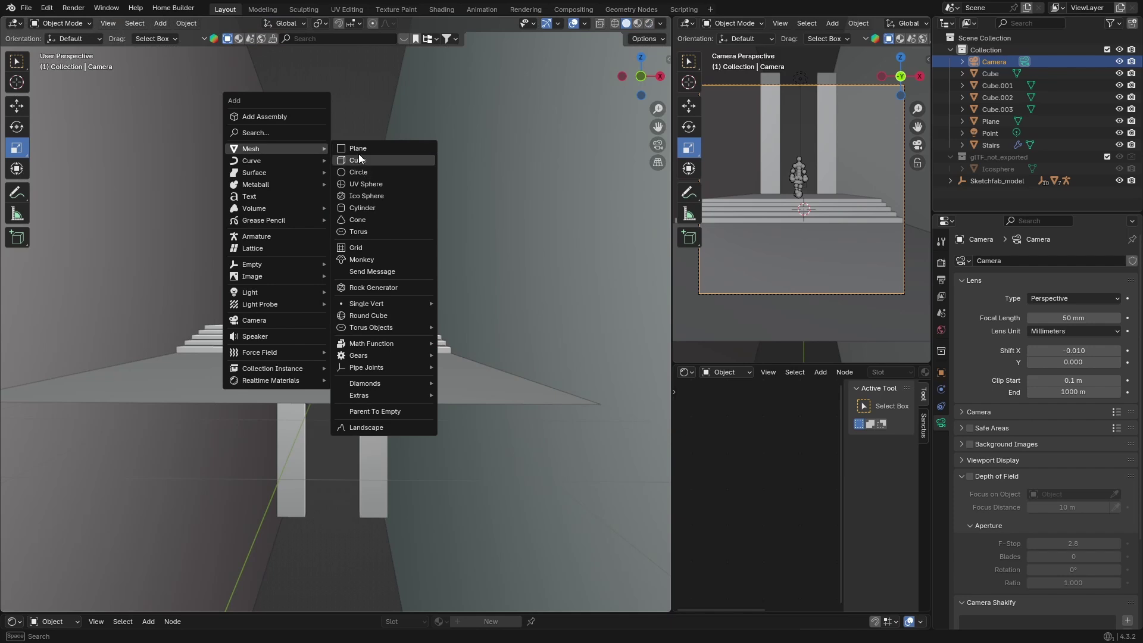
pyautogui.click(359, 159)
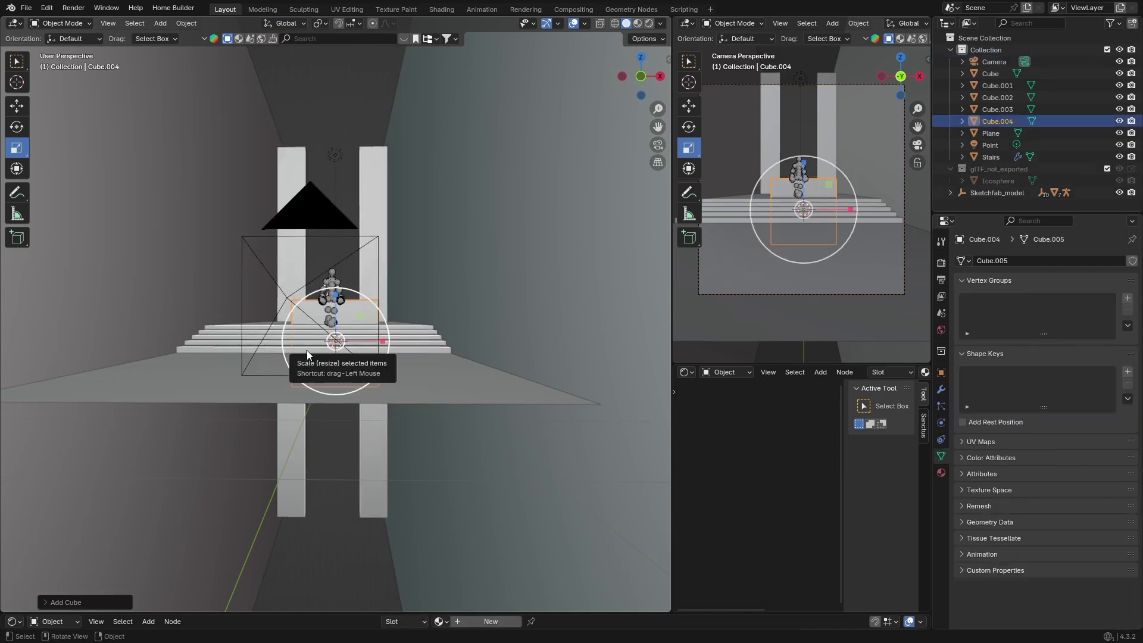
pyautogui.moveTo(306, 350); pyautogui.dragTo(294, 444)
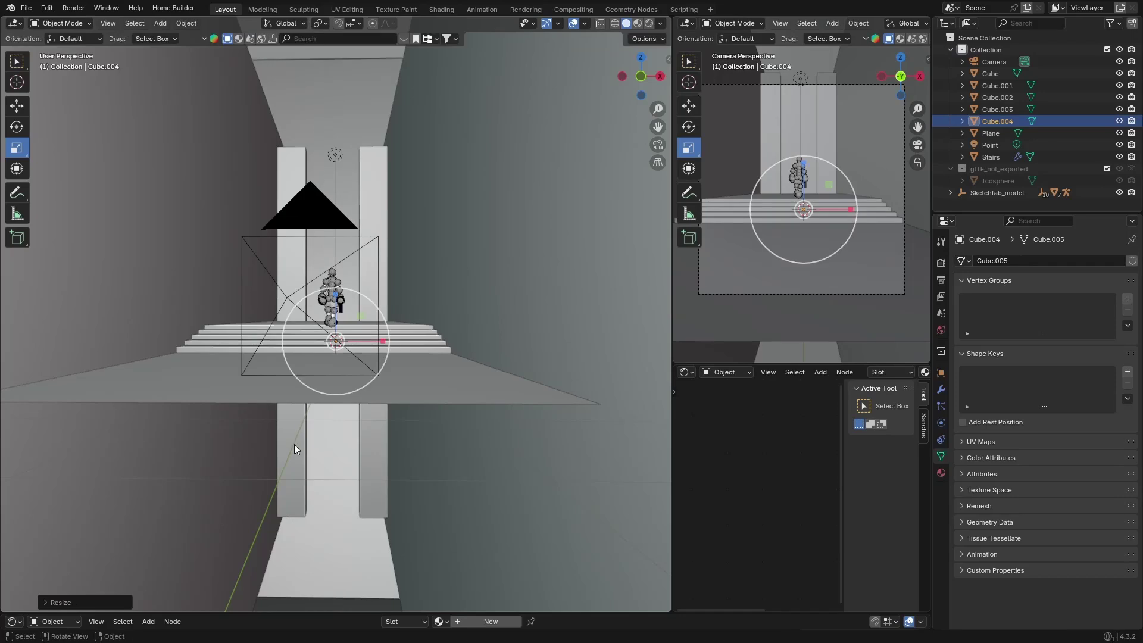
# - Rename the new cube to Volume in the Outliner
pyautogui.doubleClick(992, 121)
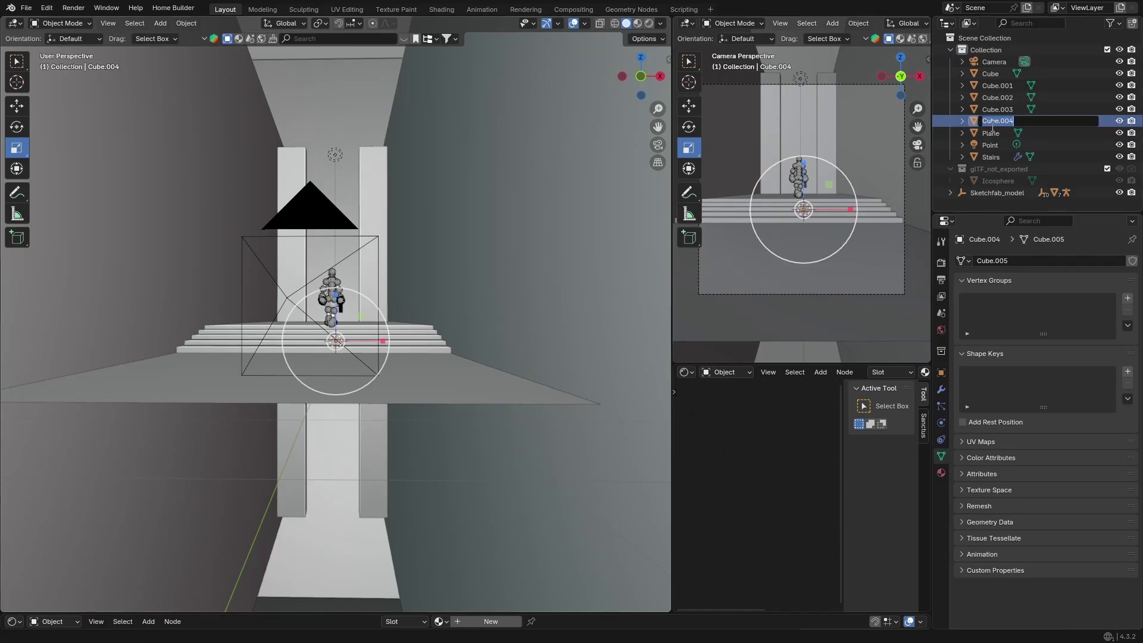
pyautogui.press('BackSpace')
pyautogui.press('Return')
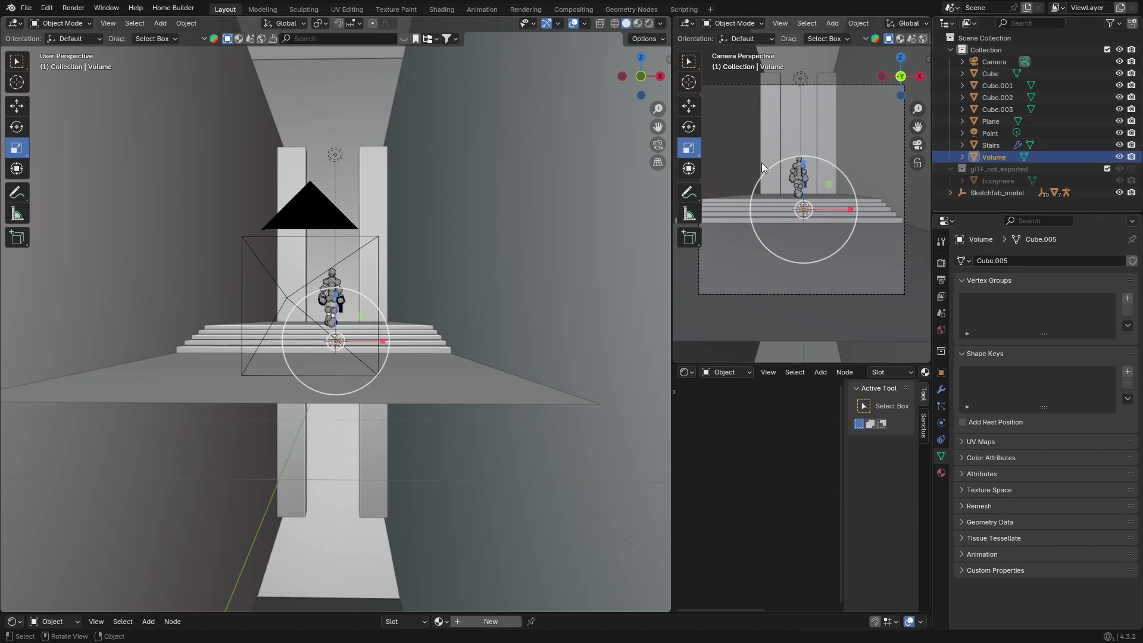
# - In the Shading workspace, create a new material for the Volume cube
pyautogui.click(448, 10)
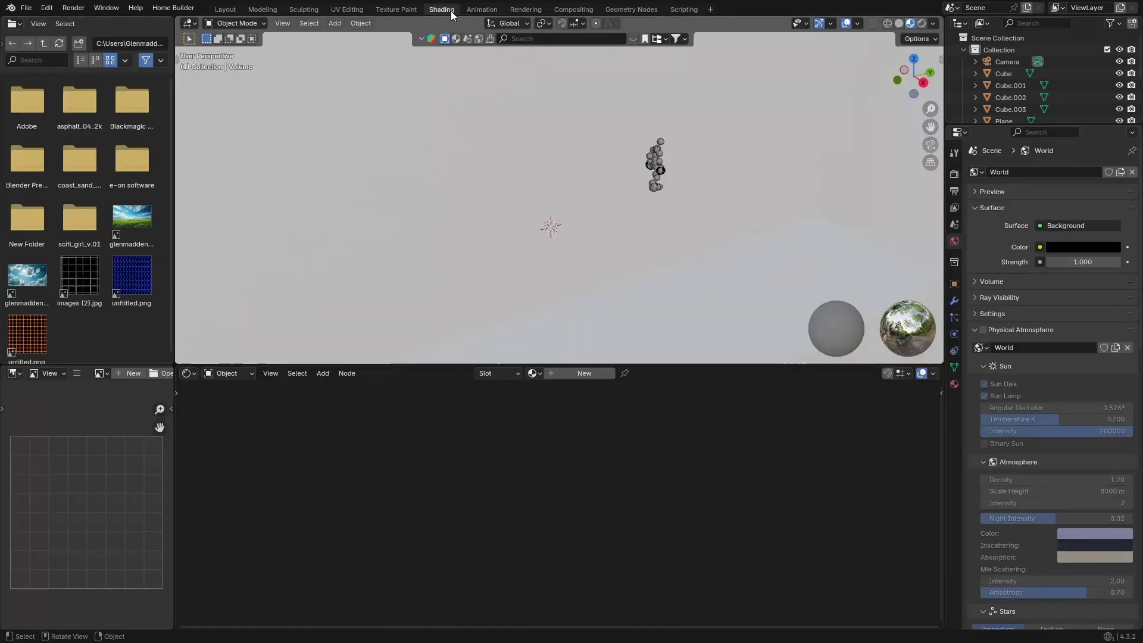
pyautogui.click(895, 27)
pyautogui.click(895, 26)
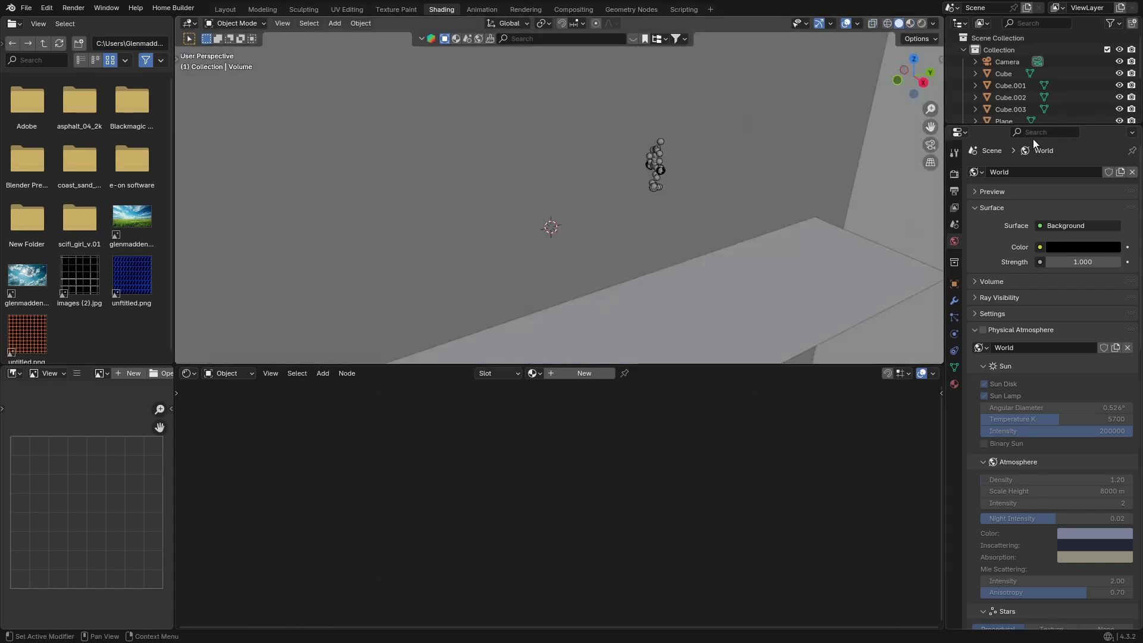
pyautogui.scroll(-4, 993, 102)
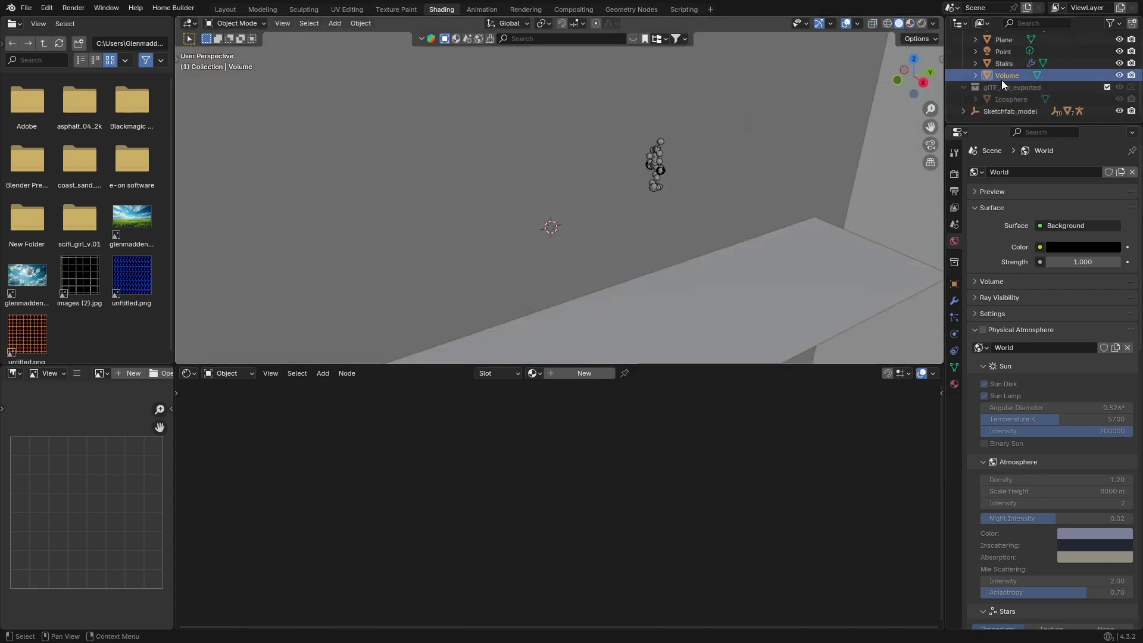
pyautogui.click(584, 373)
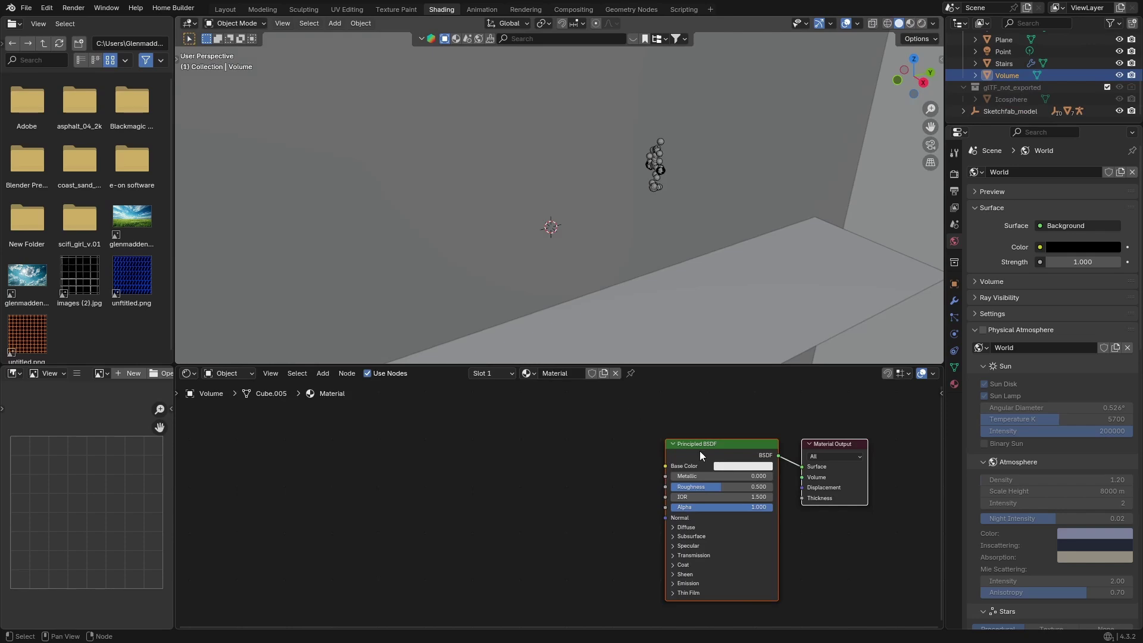
# - Replace the Principled BSDF with a Principled Volume wired to the output Volume, density 0.1
pyautogui.press('x')
pyautogui.hotkey('shift', 'a')
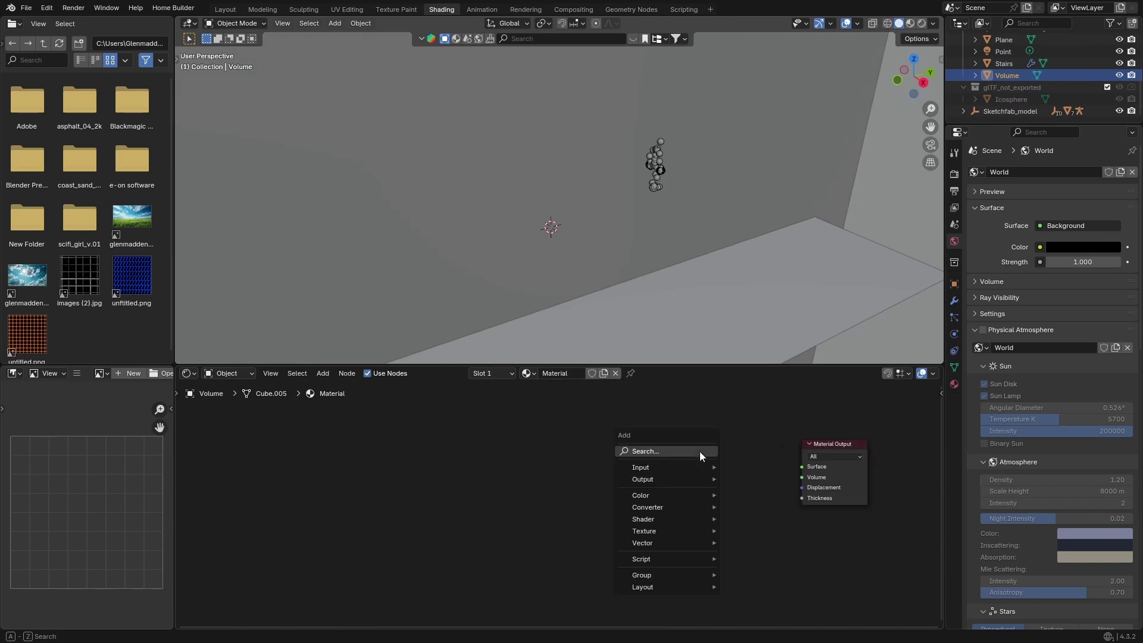
pyautogui.click(698, 451)
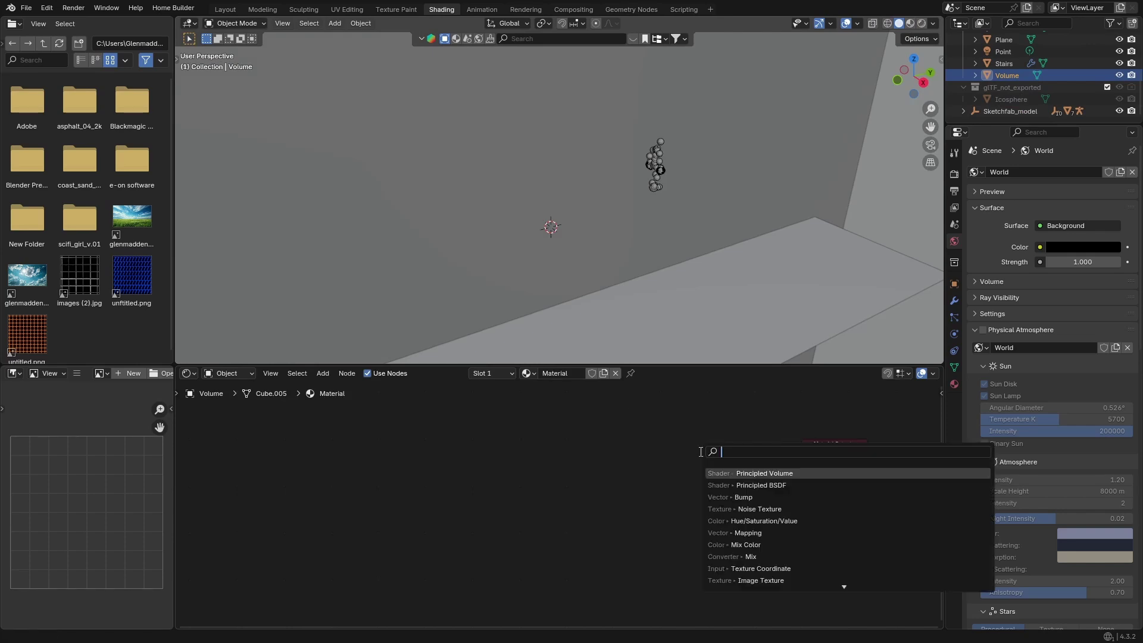
pyautogui.press('Return')
pyautogui.click(633, 448)
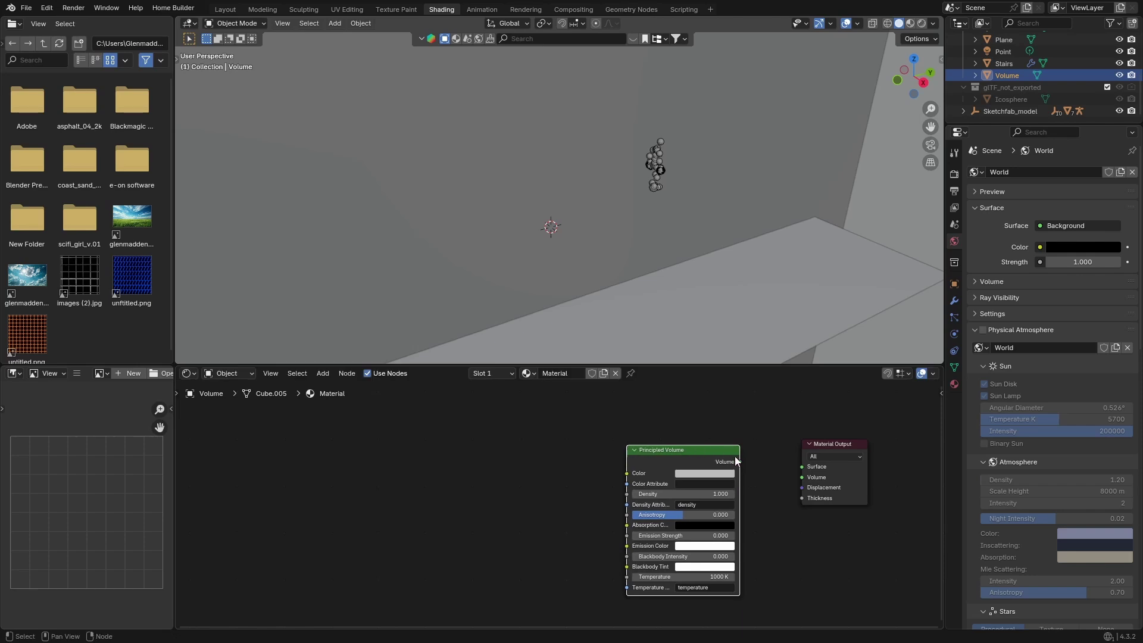
pyautogui.moveTo(741, 461); pyautogui.dragTo(797, 479)
pyautogui.click(706, 494)
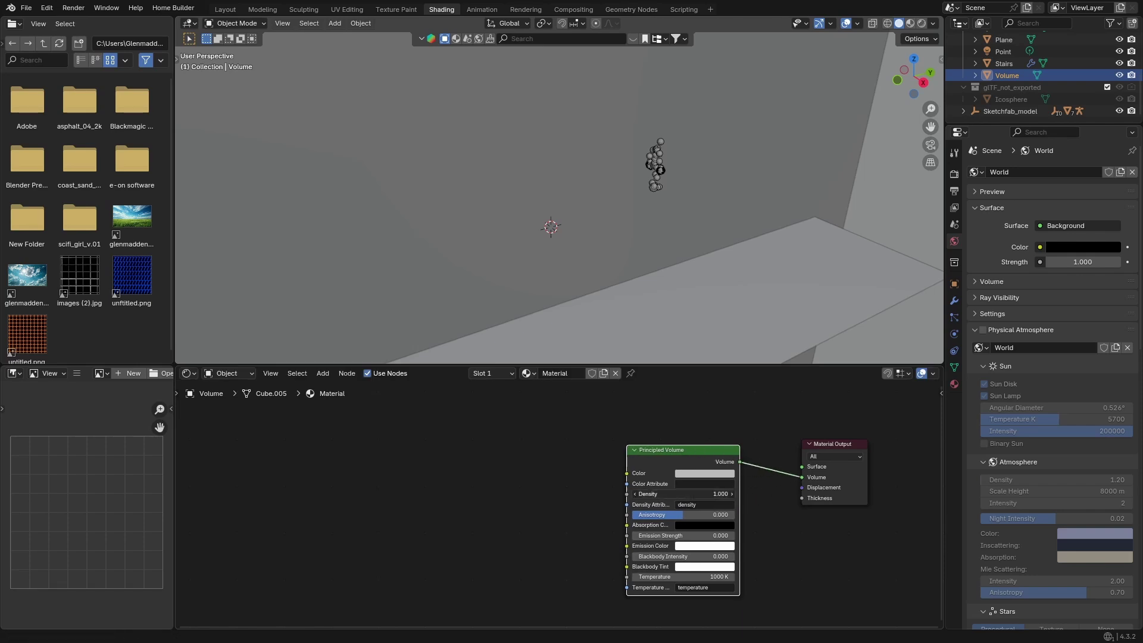
pyautogui.write('0.1')
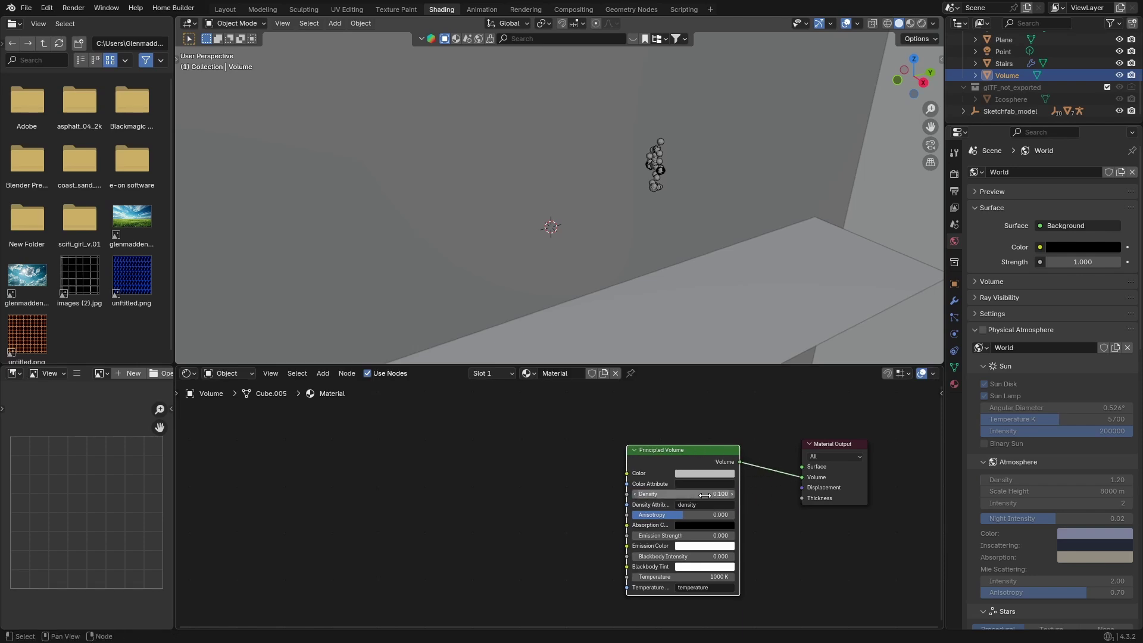
pyautogui.press('Return')
# - Back in Layout camera view, hide the Volume cube via its eye icon and select the wall cube
pyautogui.click(225, 10)
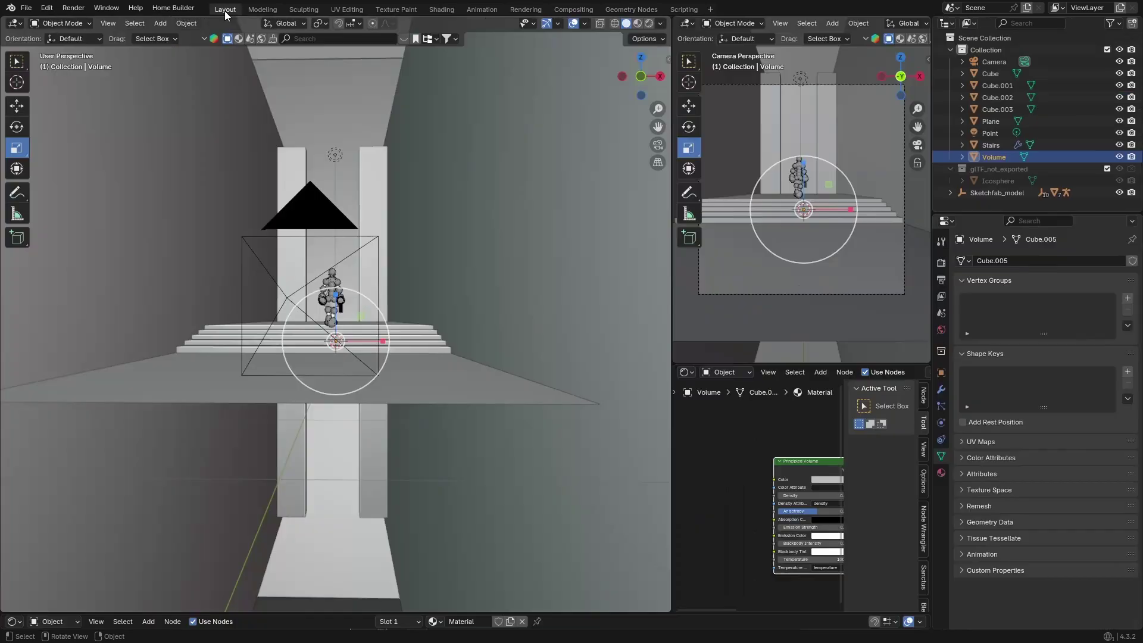
pyautogui.scroll(2, 295, 245)
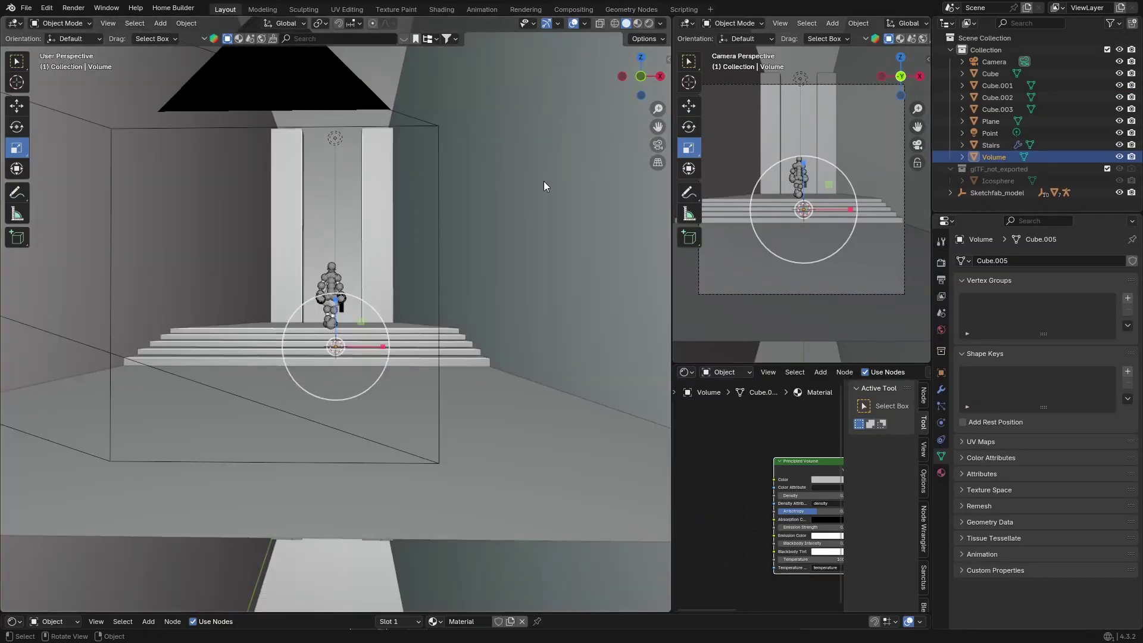
pyautogui.click(652, 146)
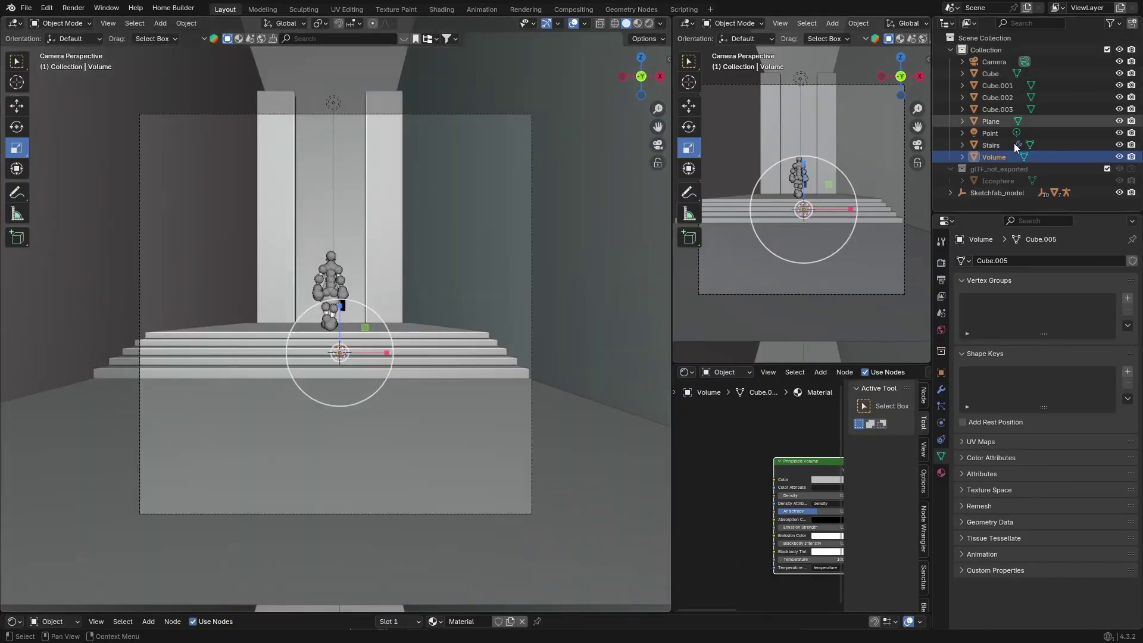
pyautogui.click(1119, 156)
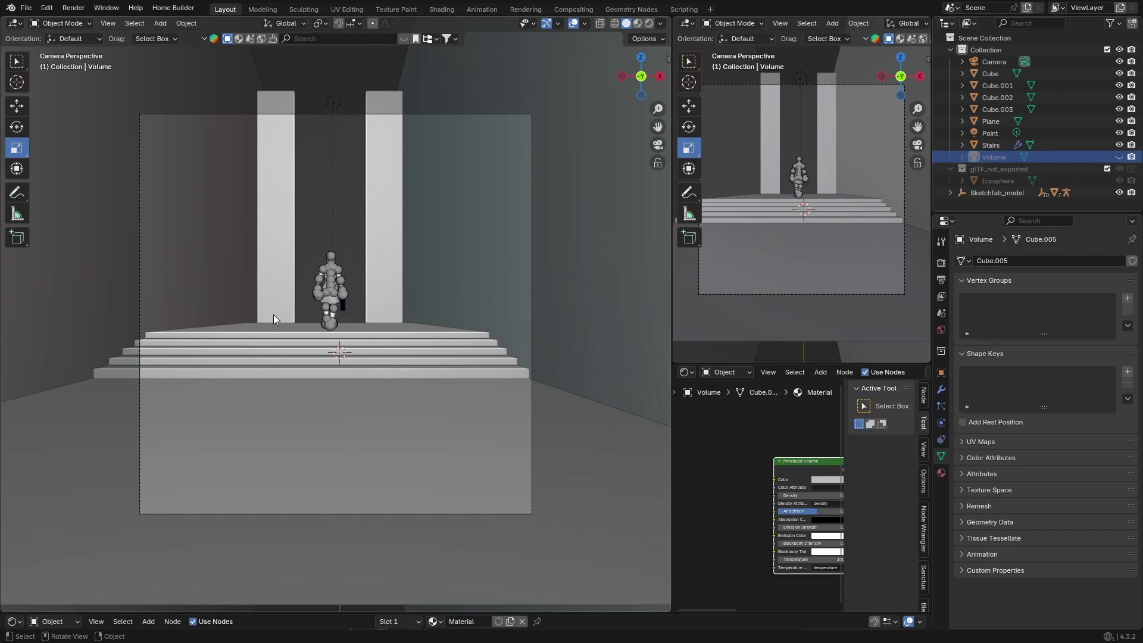
pyautogui.click(468, 230)
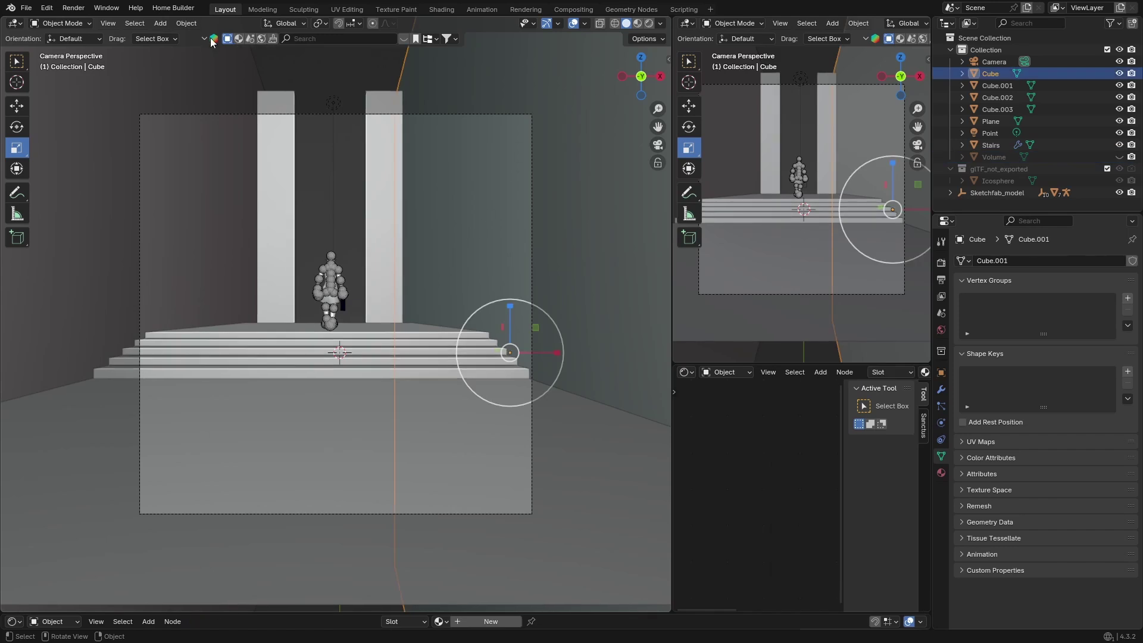
# - Apply the Exterior > Concrete Lines UV material from Realtime Materials to the wall Cube
pyautogui.click(668, 59)
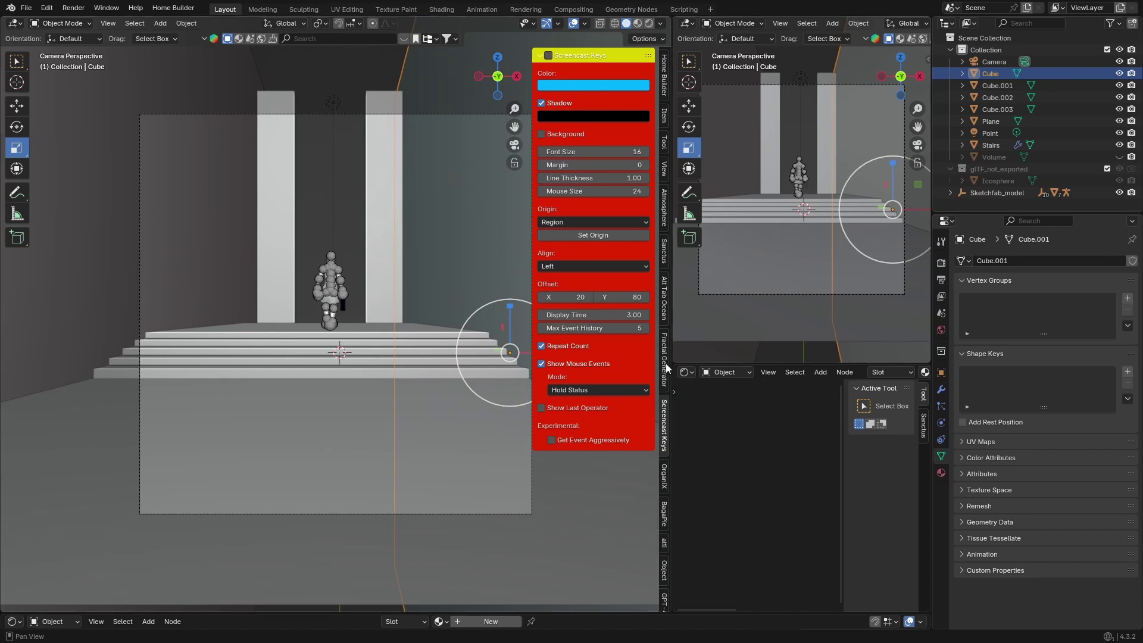
pyautogui.scroll(-5, 665, 369)
pyautogui.scroll(-10, 665, 381)
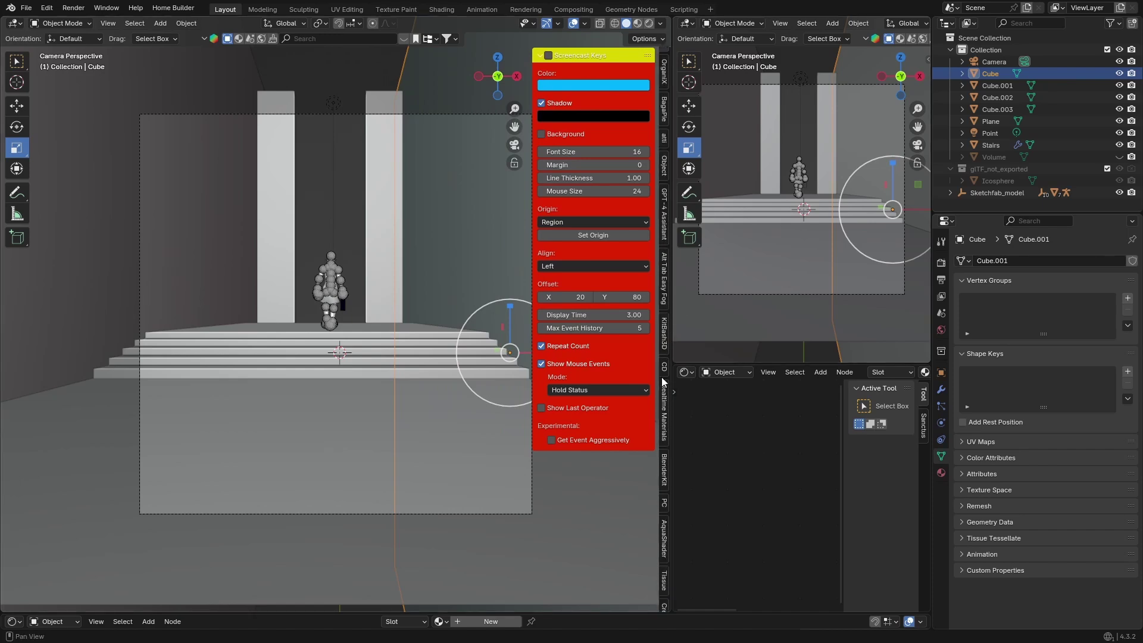
pyautogui.click(664, 351)
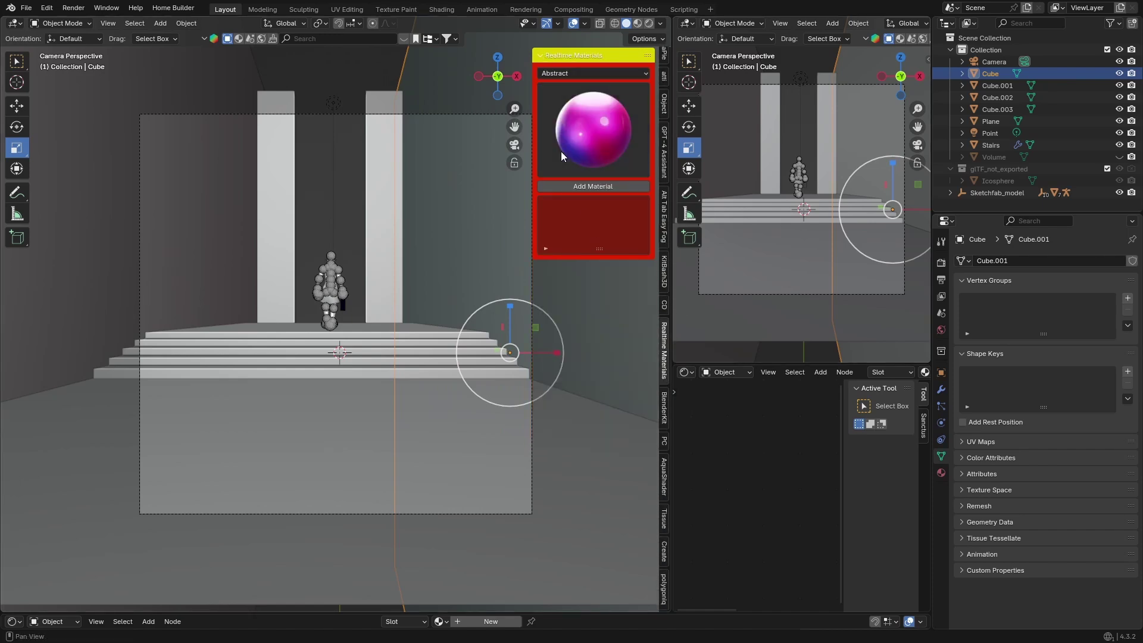
pyautogui.click(577, 137)
pyautogui.click(572, 74)
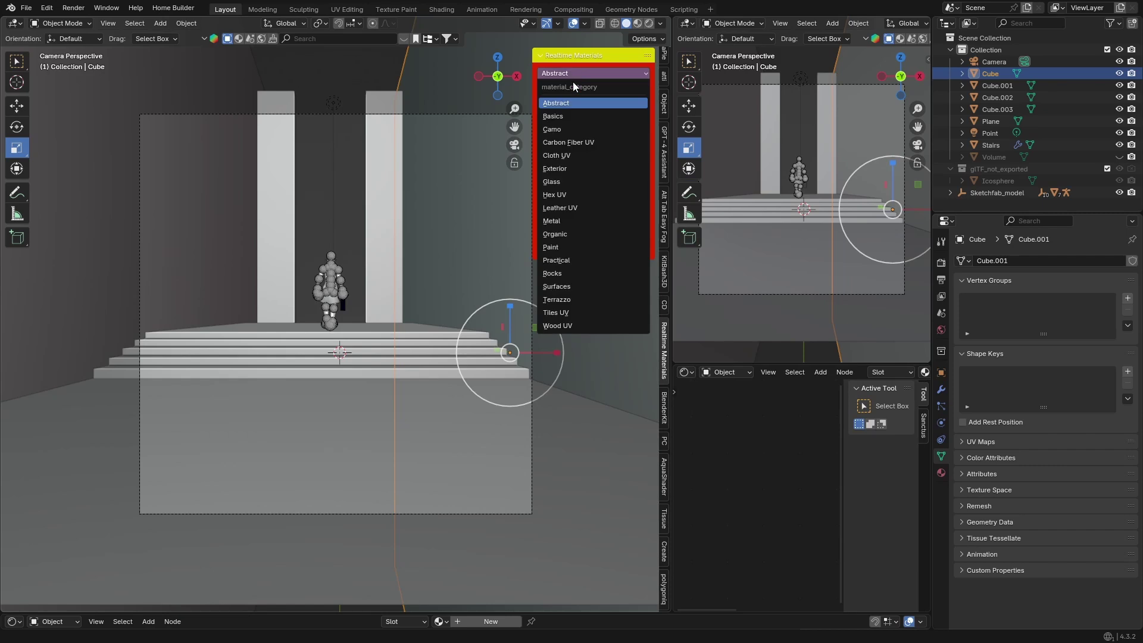
pyautogui.click(568, 166)
pyautogui.click(582, 139)
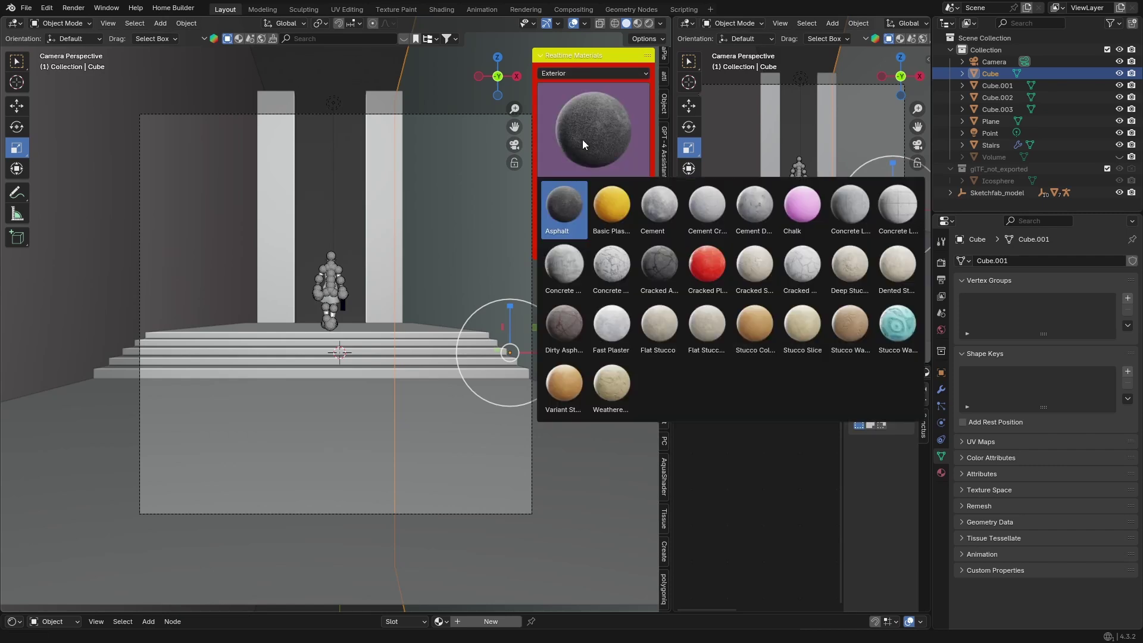
pyautogui.click(714, 212)
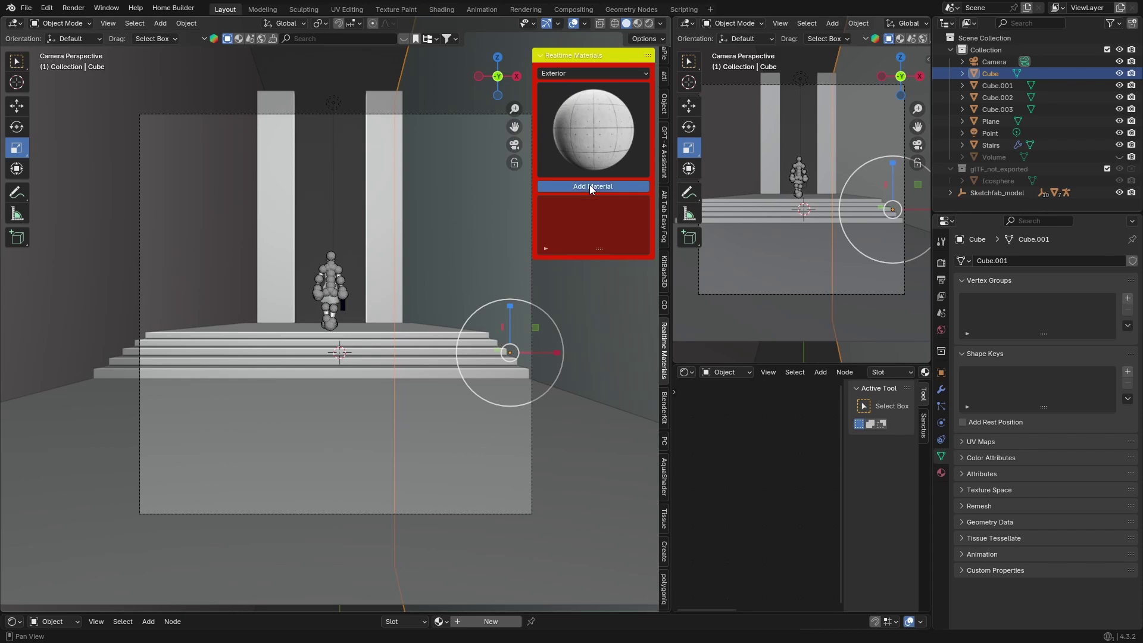
pyautogui.click(589, 185)
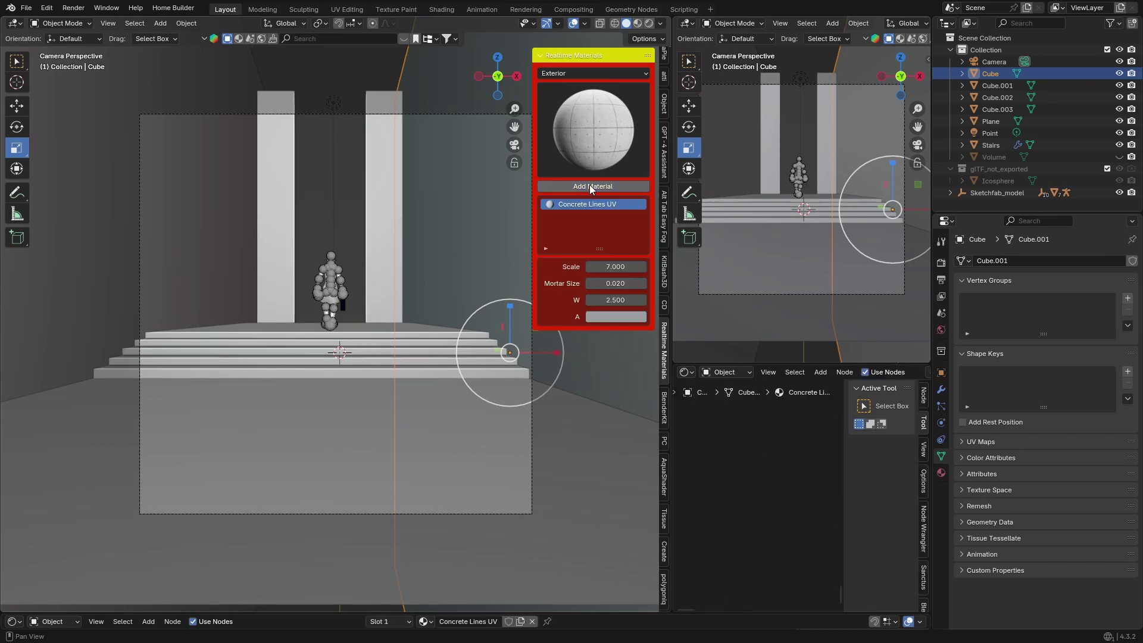
# - Switch to Rendered shading and set the concrete material's Scale to 100
pyautogui.click(650, 24)
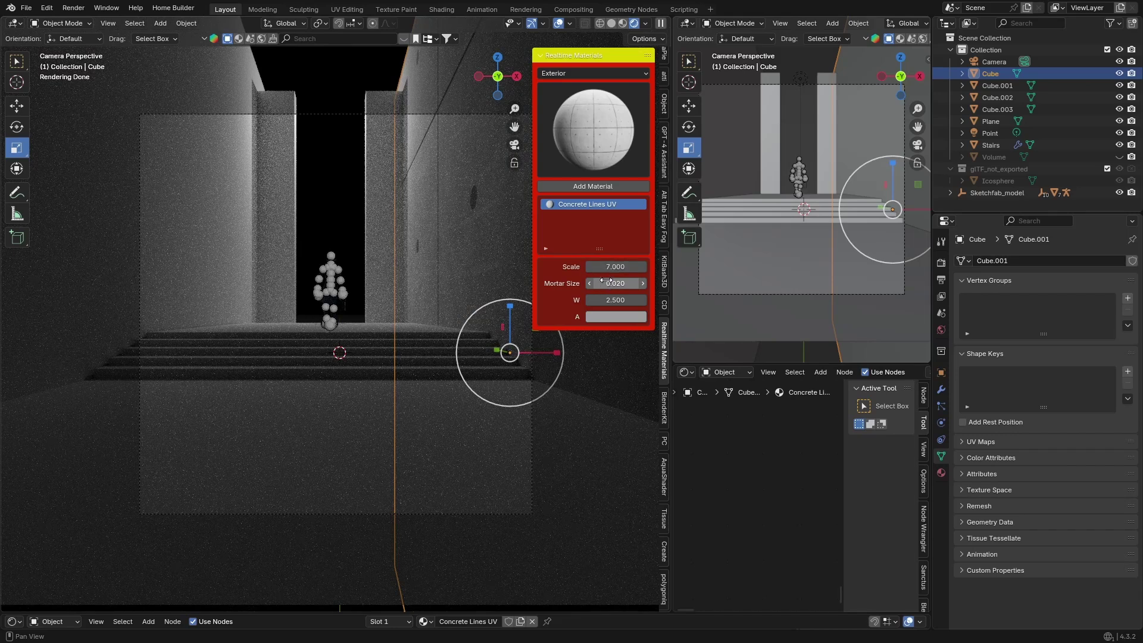
pyautogui.moveTo(613, 266); pyautogui.dragTo(666, 266)
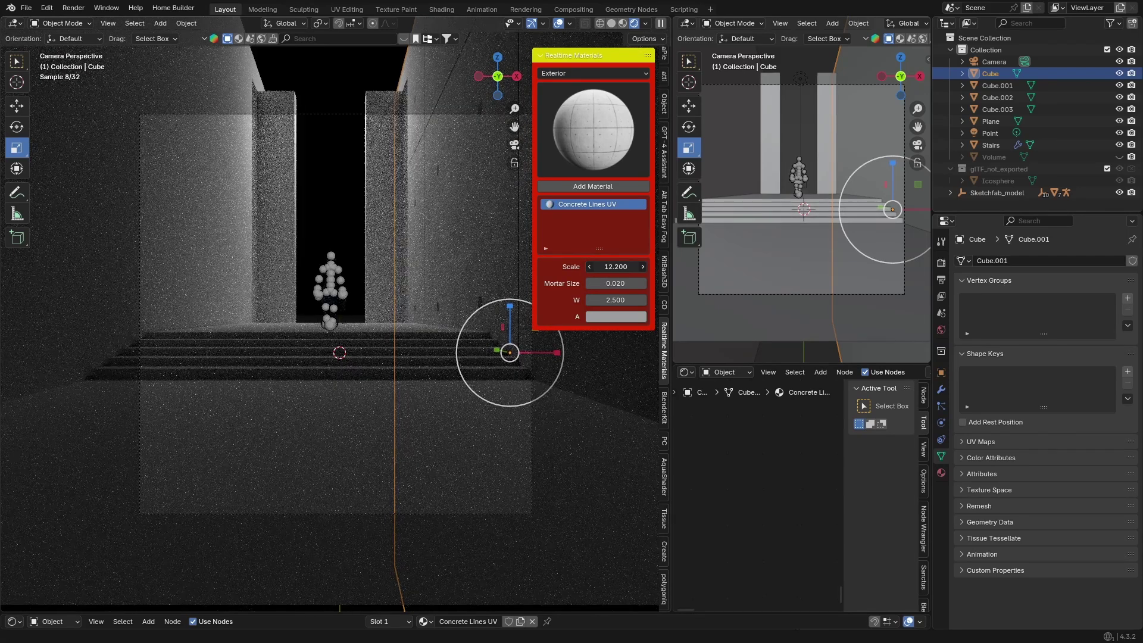
pyautogui.click(603, 266)
pyautogui.press('BackSpace')
pyautogui.write('100')
pyautogui.press('Return')
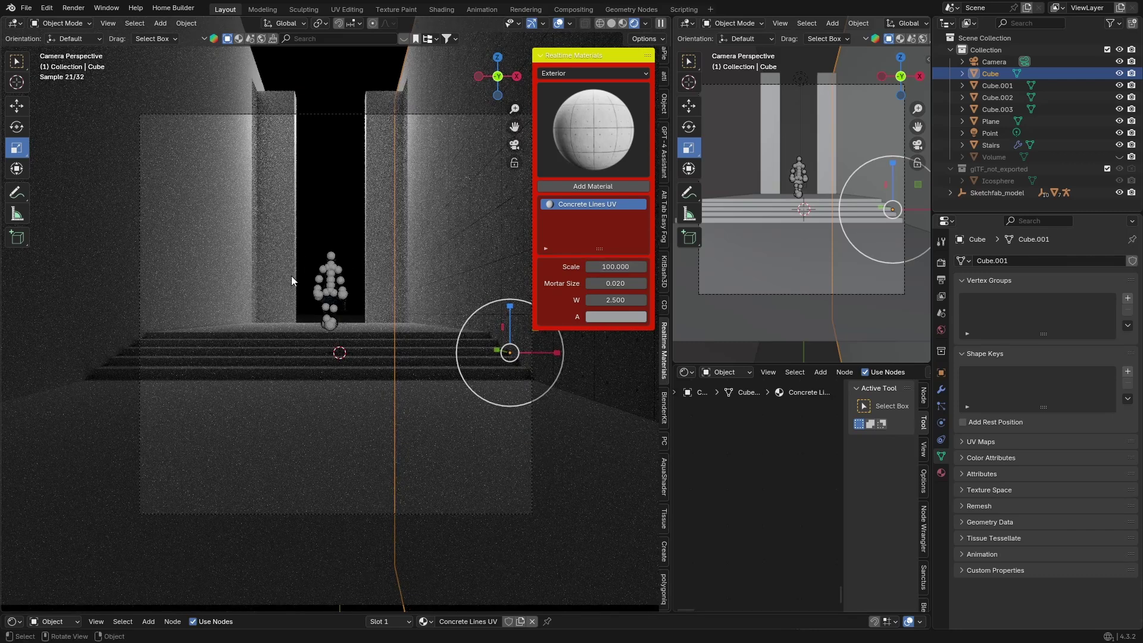
# - Give the left wall Cube.001 a duplicate Concrete Lines UV.001 material at Scale 100
pyautogui.click(212, 191)
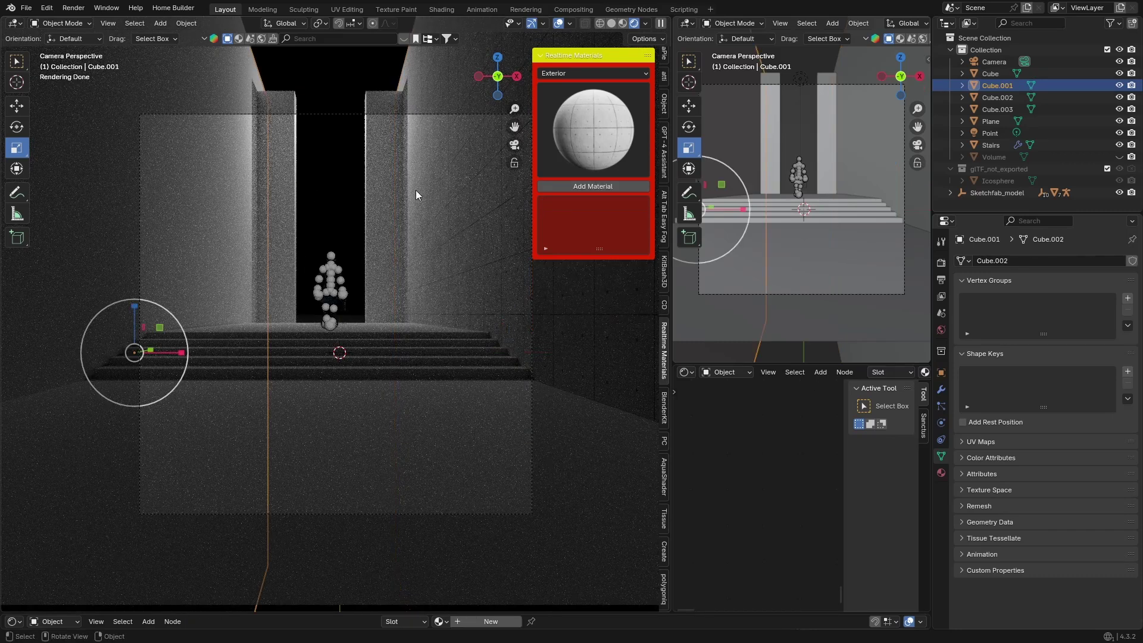
pyautogui.click(573, 188)
pyautogui.click(549, 211)
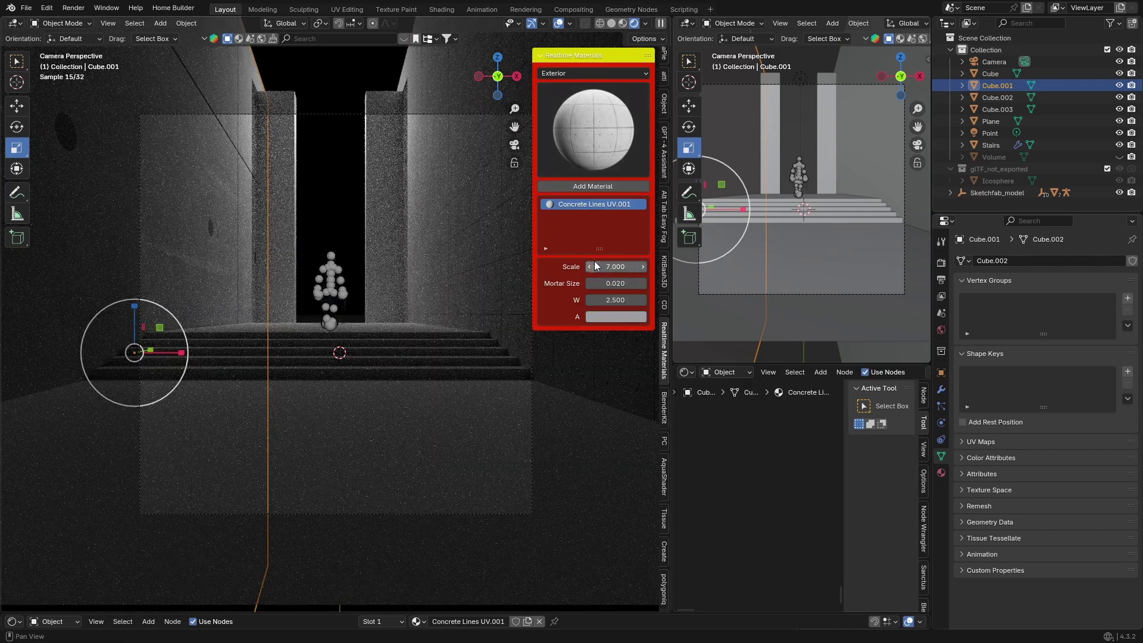
pyautogui.click(609, 267)
pyautogui.write('100')
pyautogui.press('Return')
pyautogui.click(382, 194)
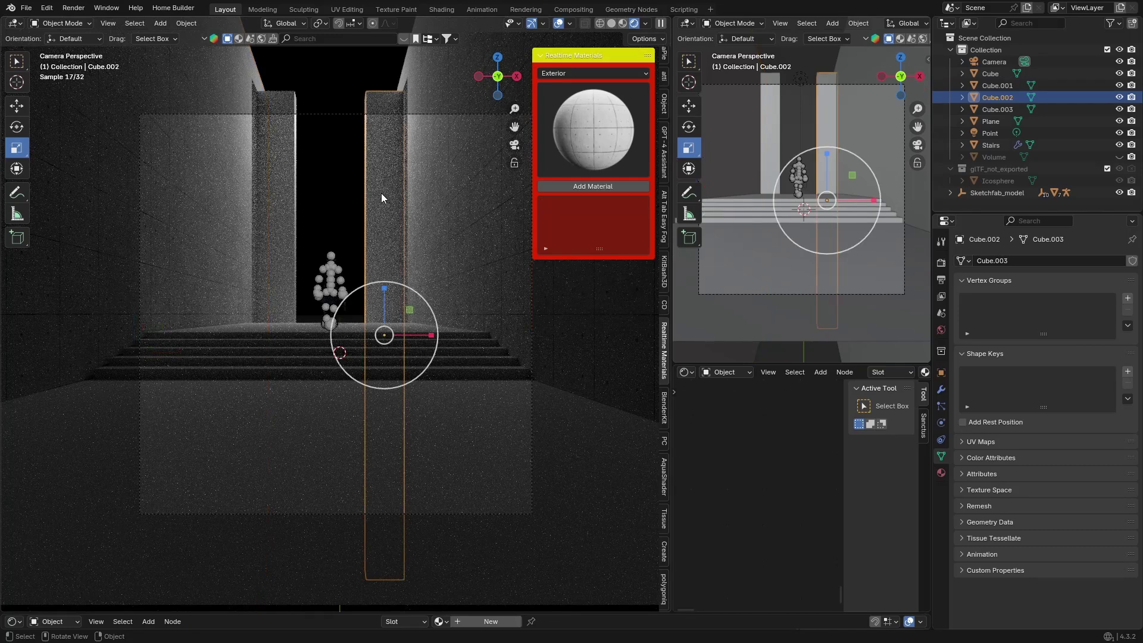
# - Apply the Exterior > Asphalt material to the right pillar, Cube.002
pyautogui.click(573, 73)
pyautogui.click(569, 168)
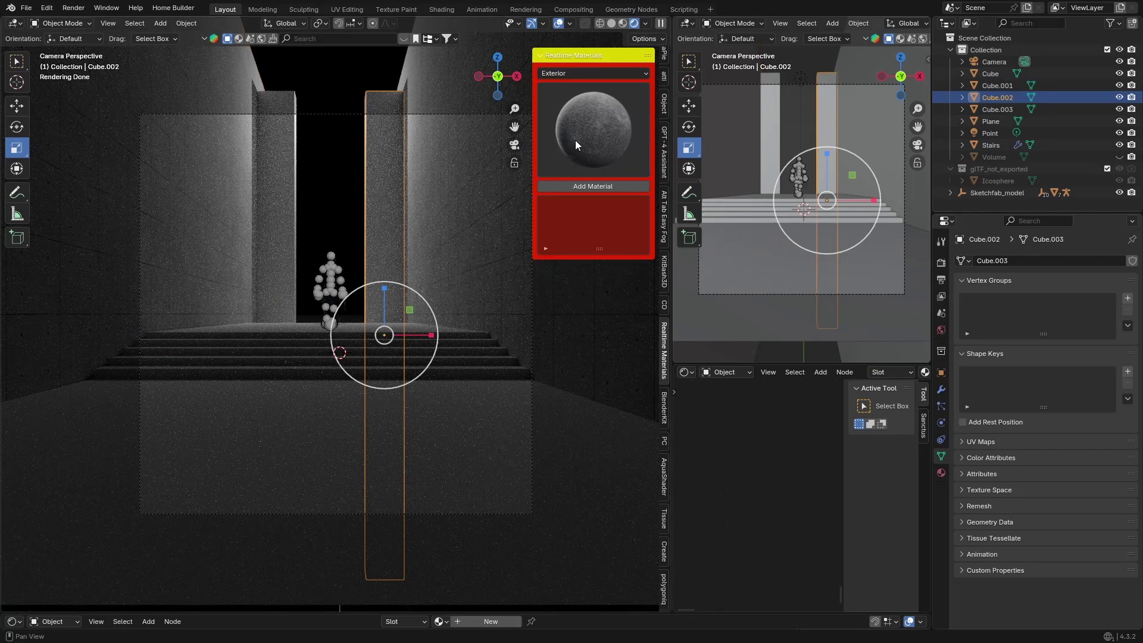
pyautogui.click(575, 141)
pyautogui.click(563, 195)
pyautogui.click(575, 186)
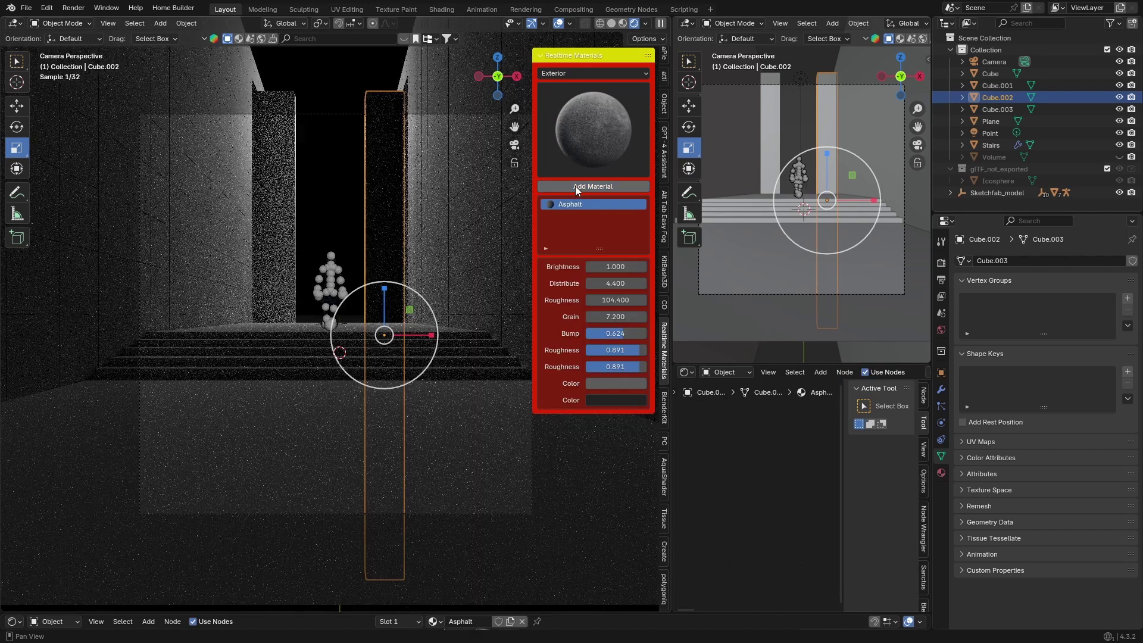
# - Give the left pillar, Cube.003, its own duplicate Asphalt.001 material
pyautogui.click(270, 212)
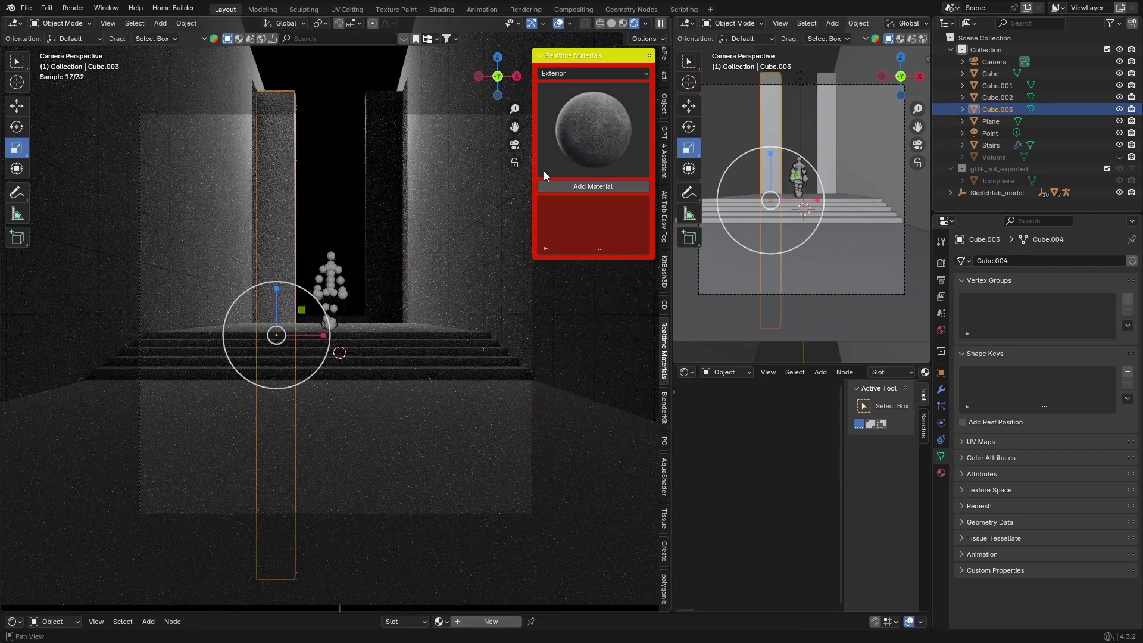
pyautogui.click(560, 186)
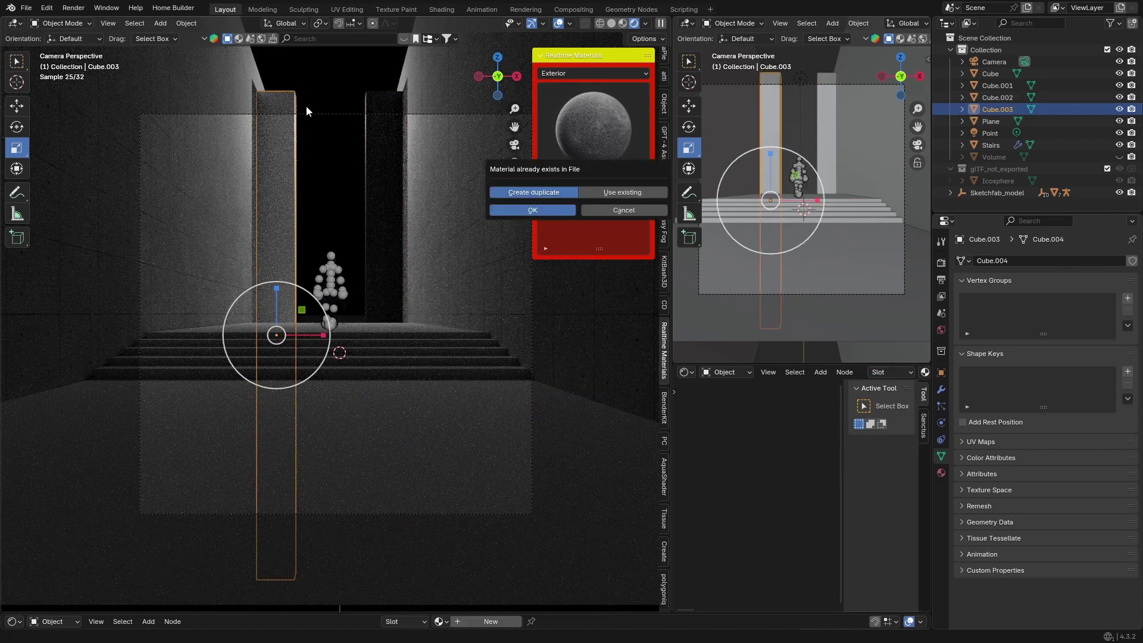
pyautogui.click(517, 207)
pyautogui.click(323, 81)
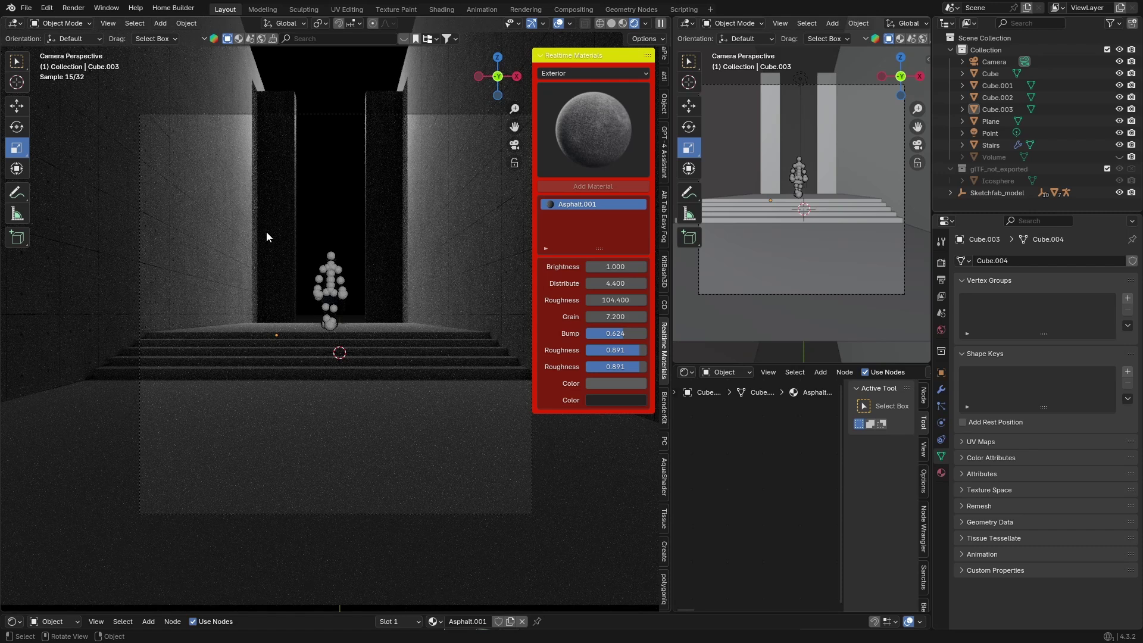
# - Set the point light's colour to orange, hex FF9D00
pyautogui.click(993, 133)
pyautogui.click(1056, 330)
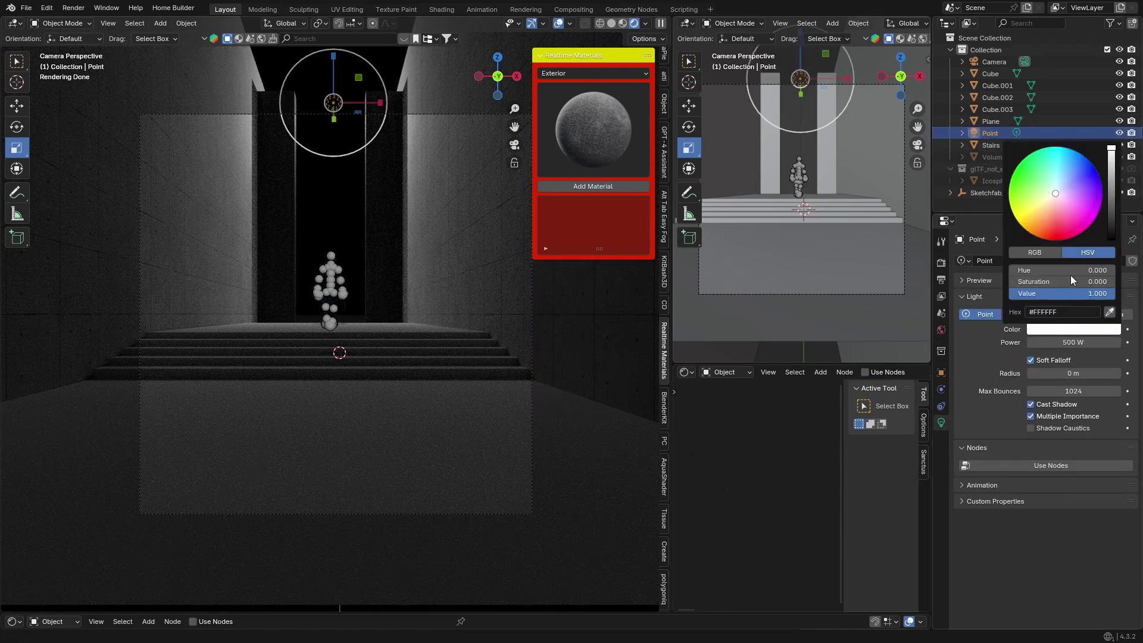
pyautogui.moveTo(1052, 191); pyautogui.dragTo(1010, 208)
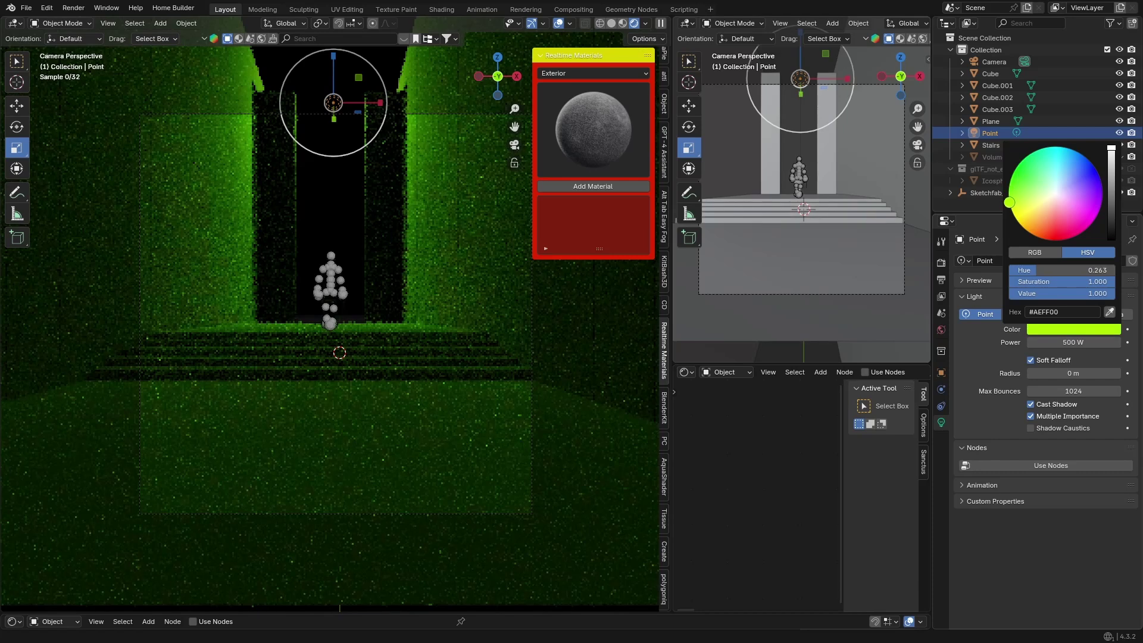
pyautogui.moveTo(1010, 208); pyautogui.dragTo(1027, 231)
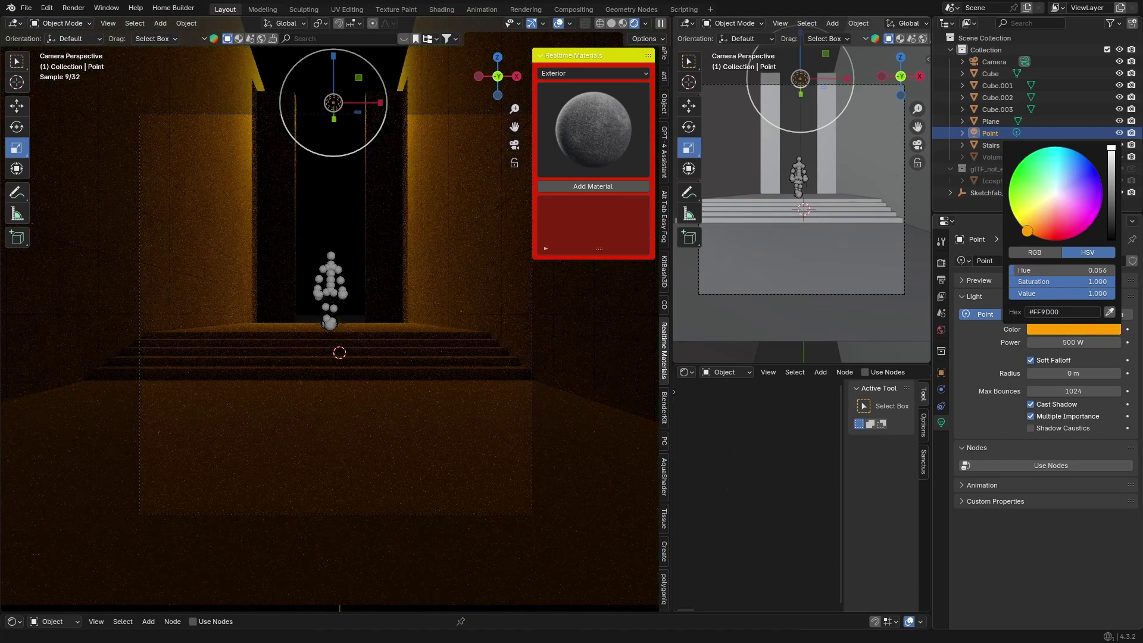
# - Apply the Exterior > Cement material to the Stairs object
pyautogui.click(391, 334)
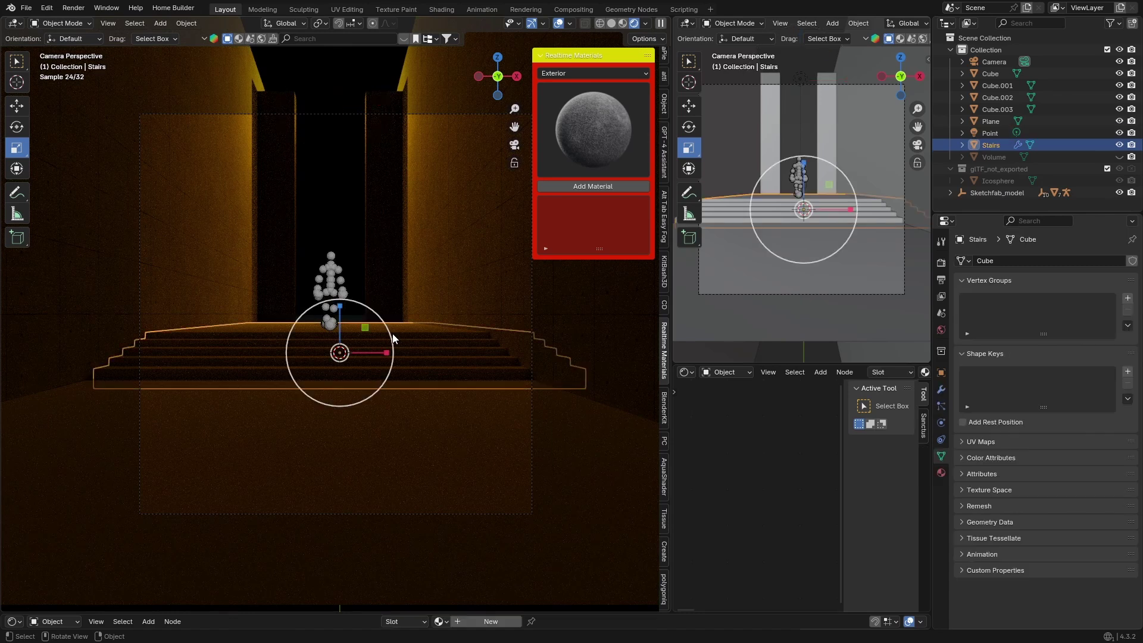
pyautogui.click(585, 128)
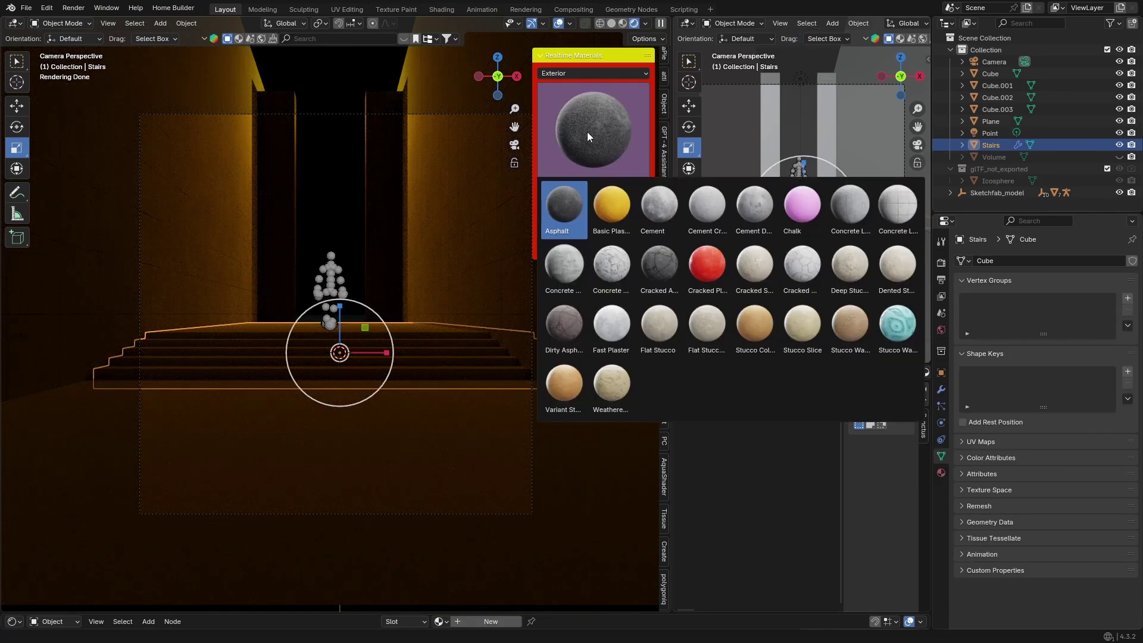
pyautogui.click(628, 205)
pyautogui.click(582, 186)
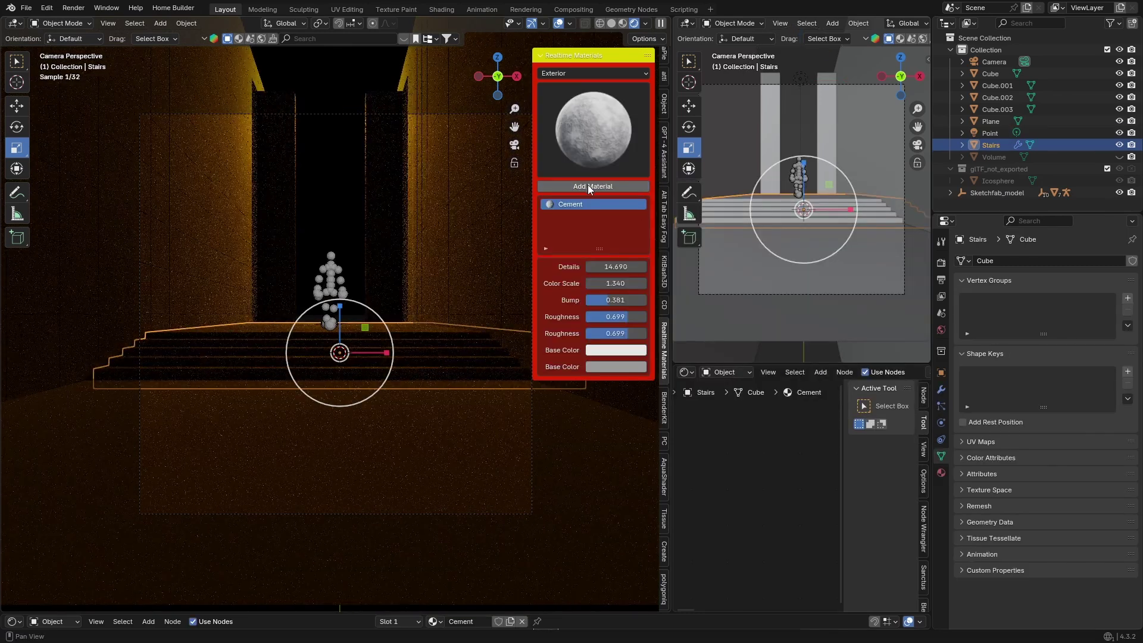
# - Give the floor Plane the reflective Metal > Dented Metal material
pyautogui.click(334, 104)
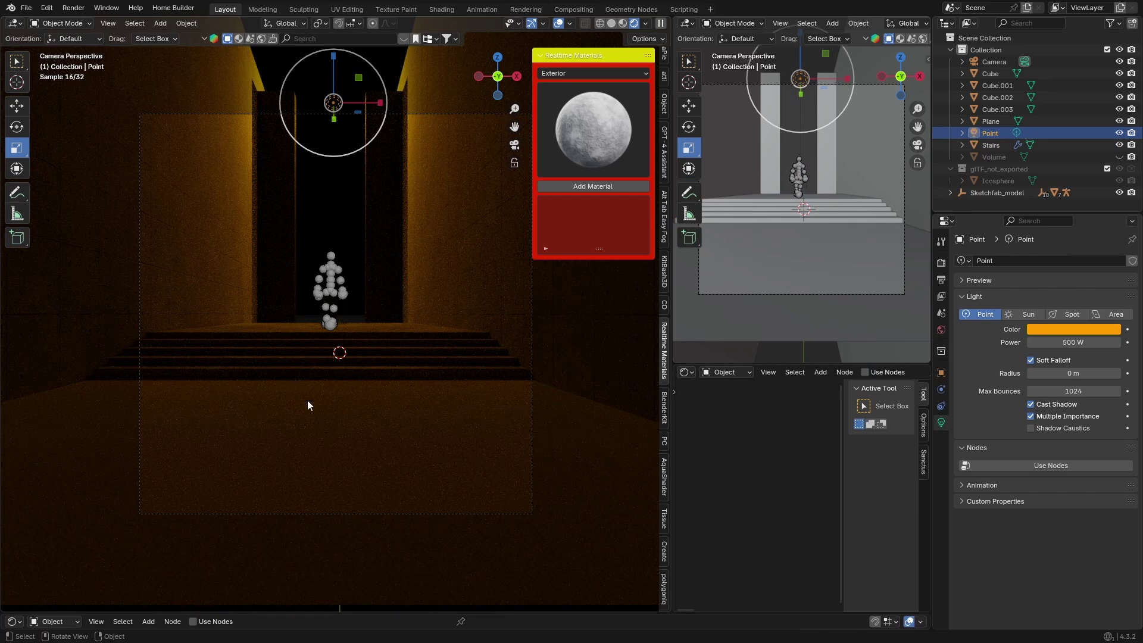
pyautogui.click(309, 419)
pyautogui.click(551, 74)
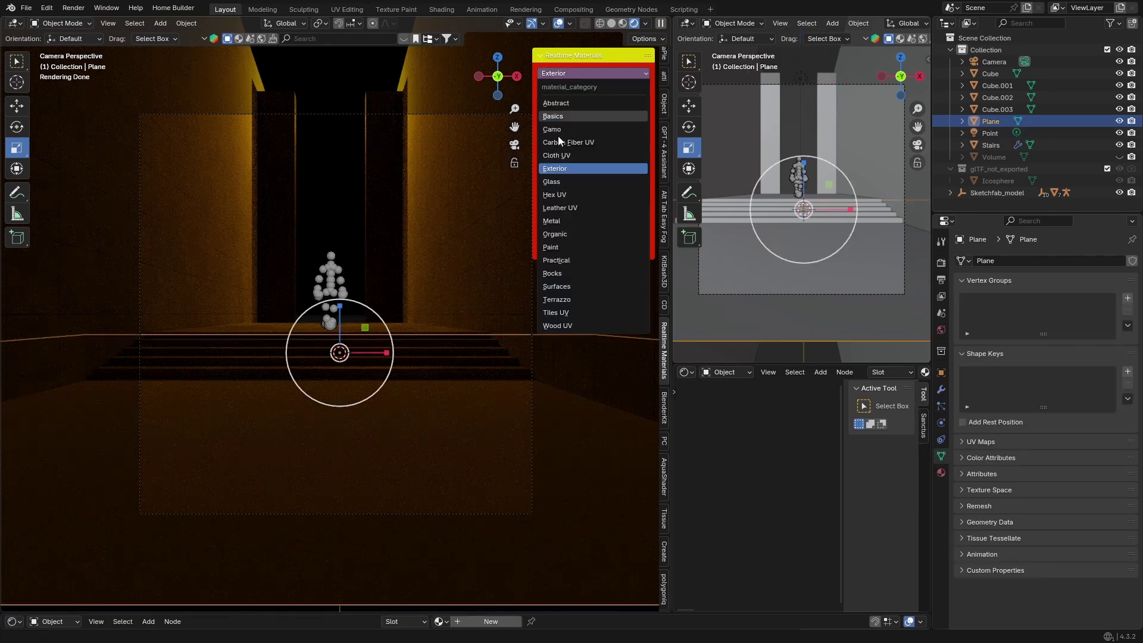
pyautogui.click(556, 221)
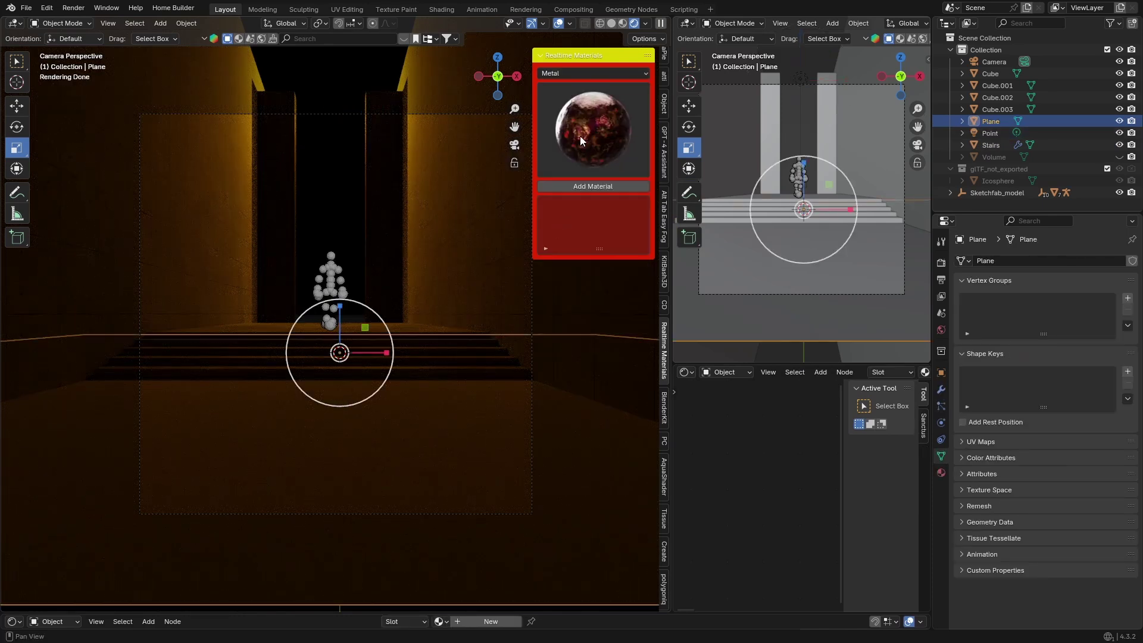
pyautogui.click(562, 73)
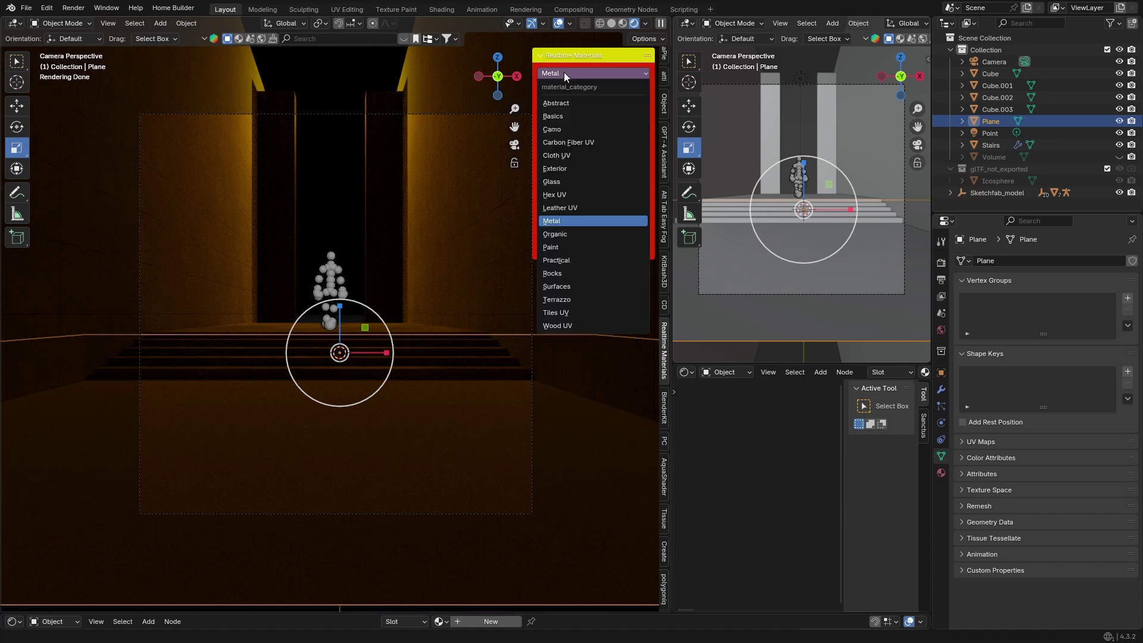
pyautogui.click(566, 219)
pyautogui.click(573, 145)
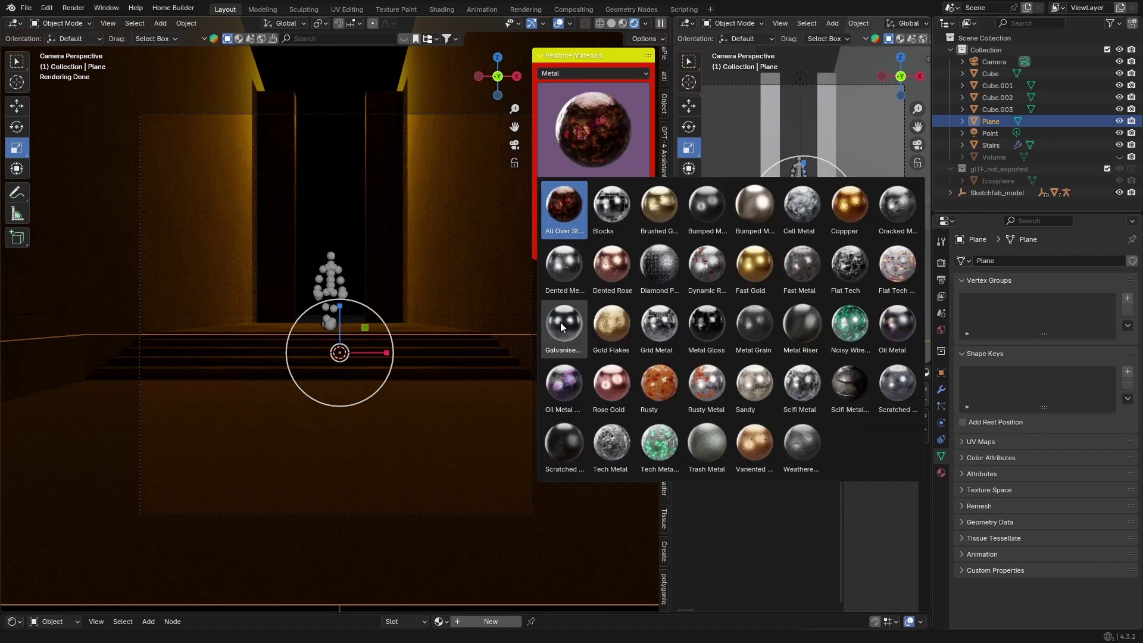
pyautogui.click(559, 273)
pyautogui.click(591, 187)
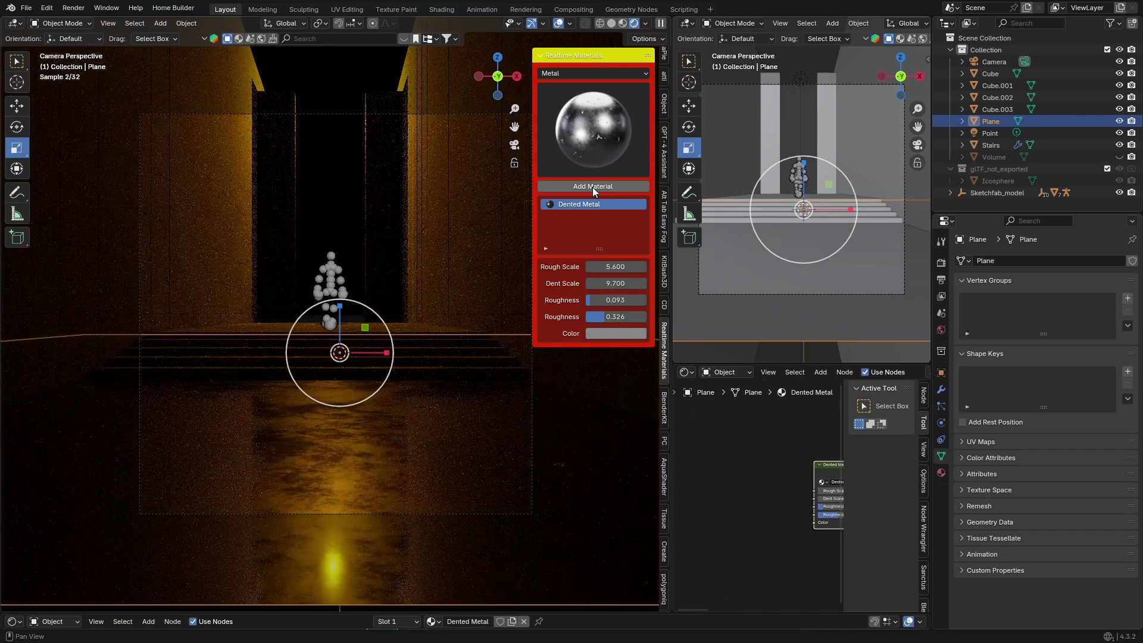
pyautogui.click(333, 102)
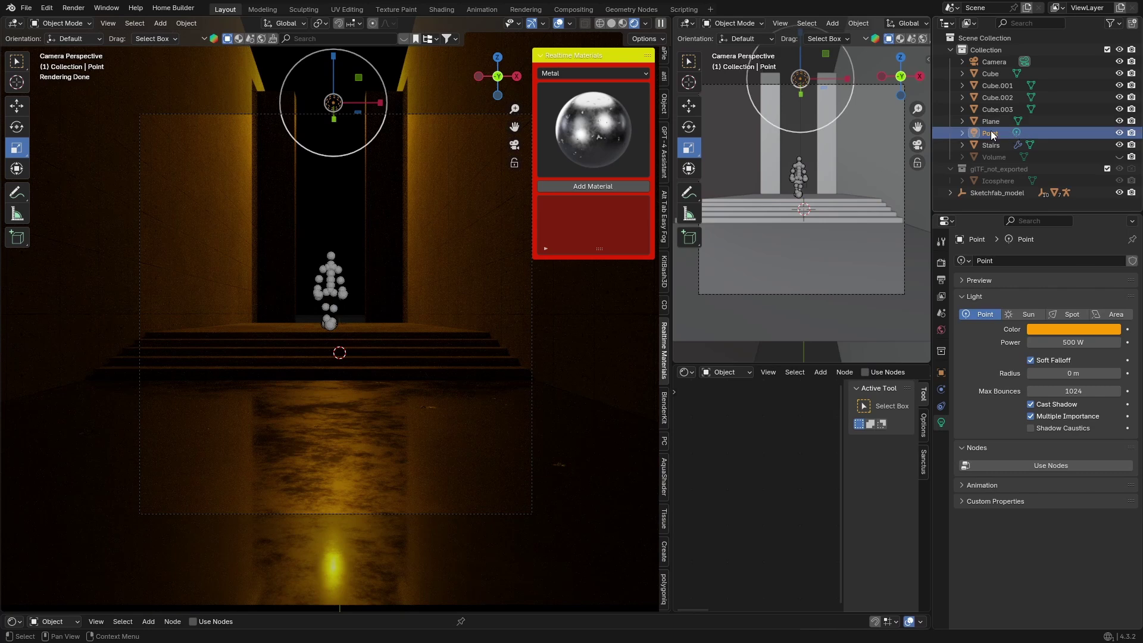
# - Set the point light's power to 1000 W
pyautogui.click(1117, 157)
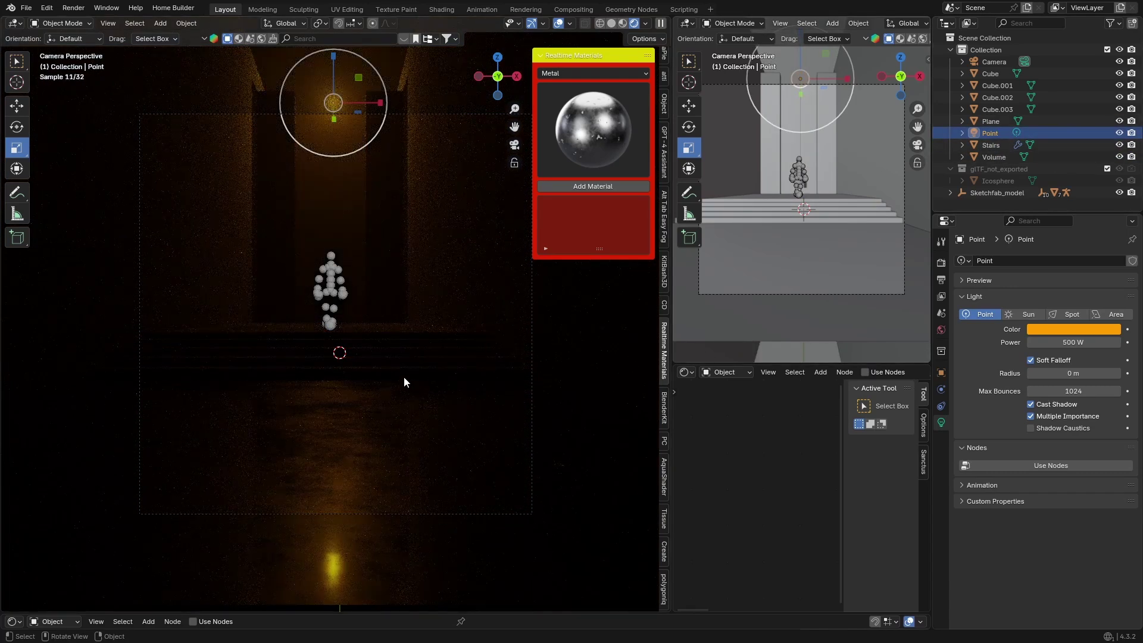
pyautogui.click(1067, 342)
pyautogui.press('BackSpace')
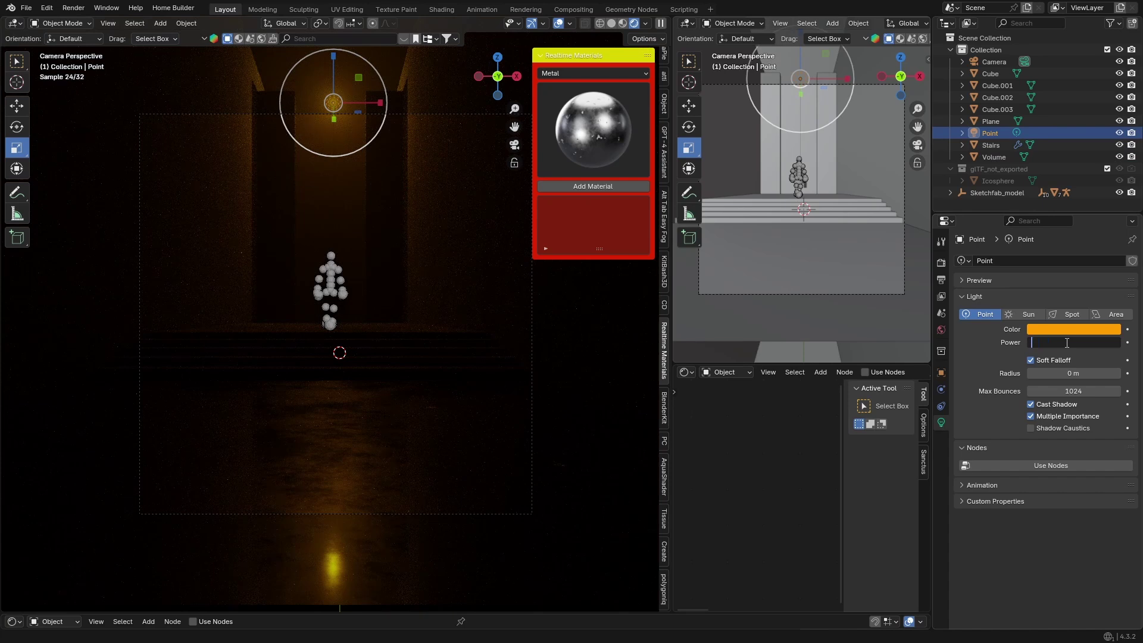
pyautogui.write('1000')
pyautogui.press('Return')
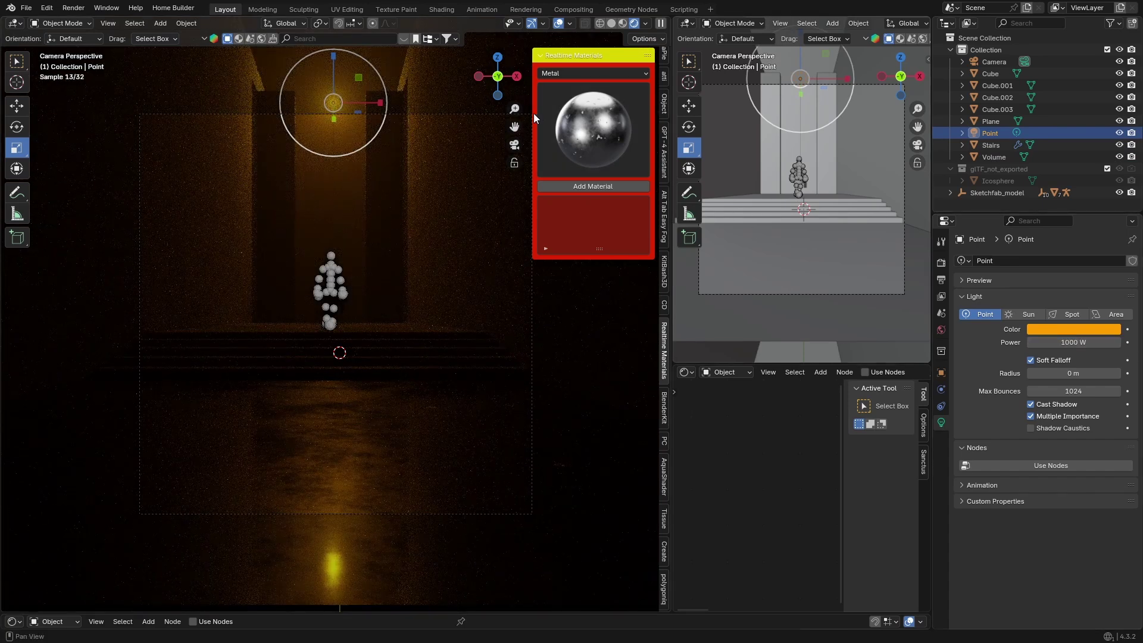
# - Hide the fog Volume and view the lit scene from the top with overlays on
pyautogui.press('n')
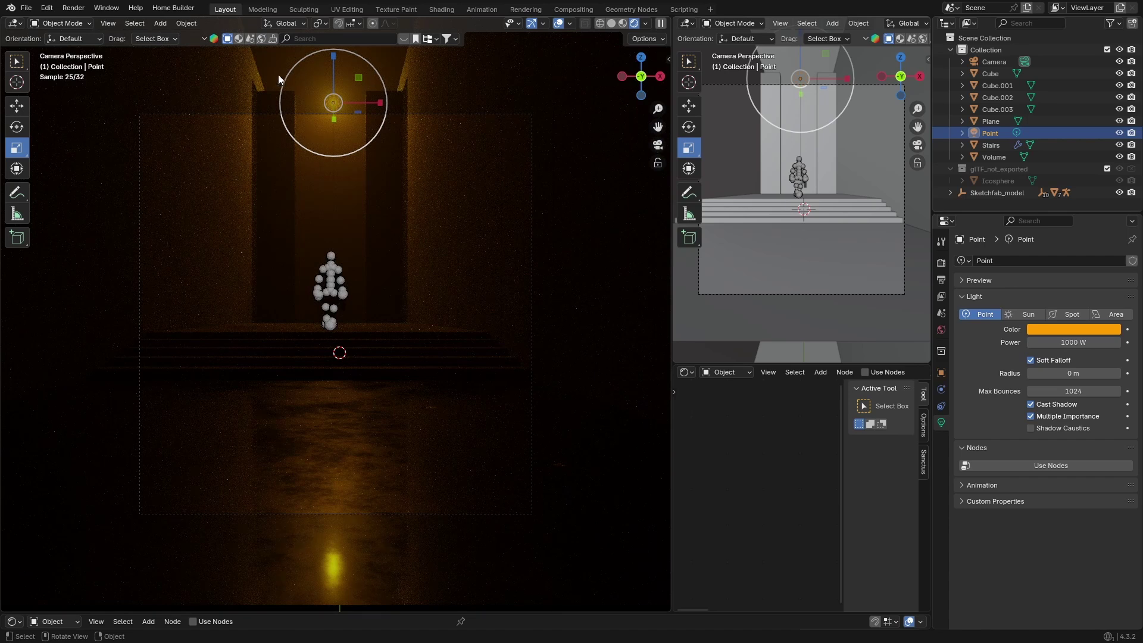
pyautogui.press('w')
pyautogui.click(212, 298)
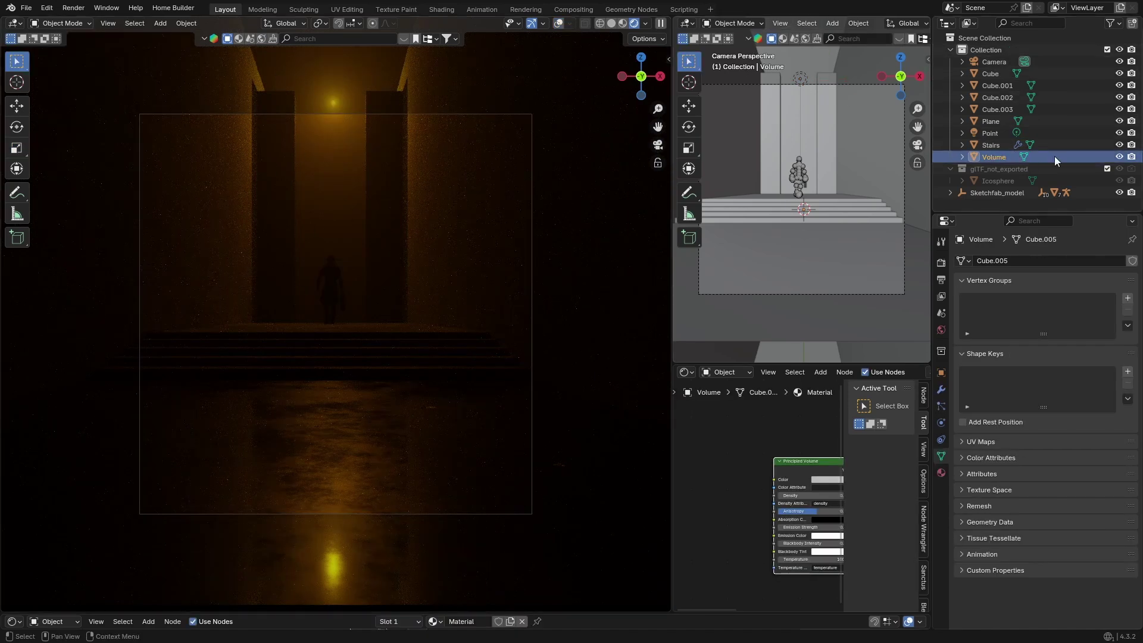
pyautogui.click(1117, 158)
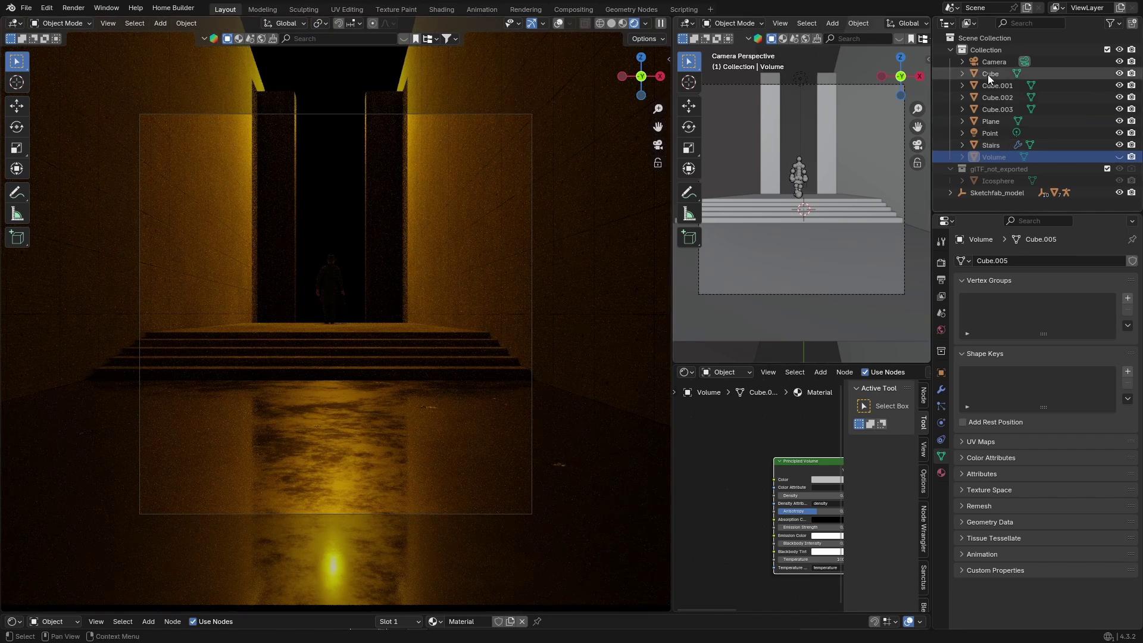
pyautogui.click(988, 133)
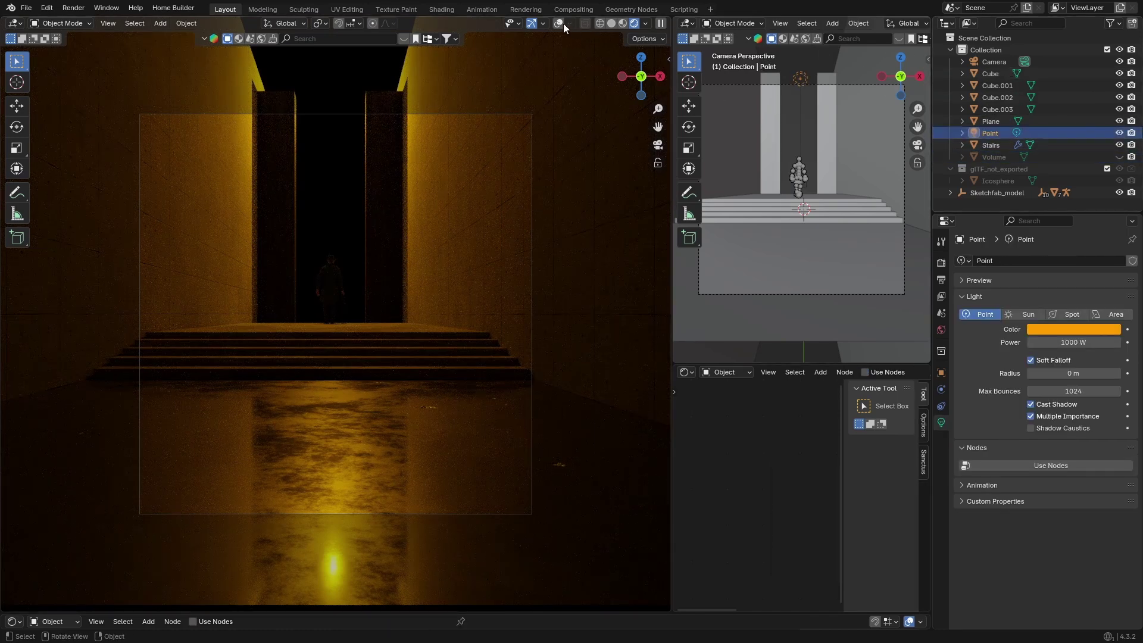
pyautogui.click(560, 23)
pyautogui.click(641, 57)
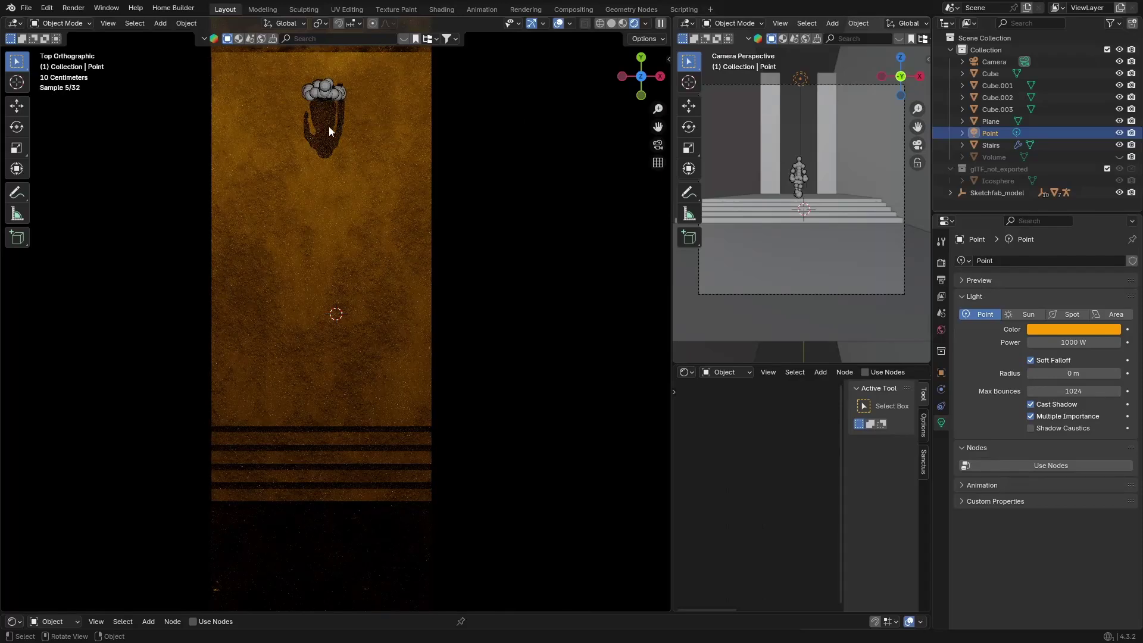
# - Move the point light about 2.1 m along Y, closer to the figure
pyautogui.scroll(-5, 329, 123)
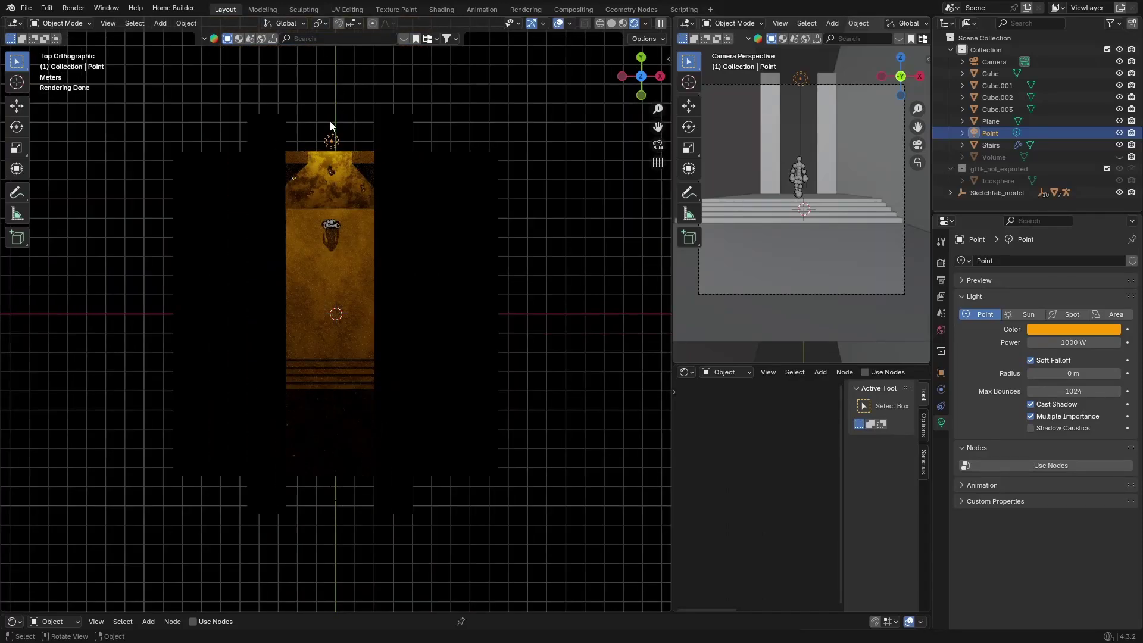
pyautogui.press('g')
pyautogui.press('y')
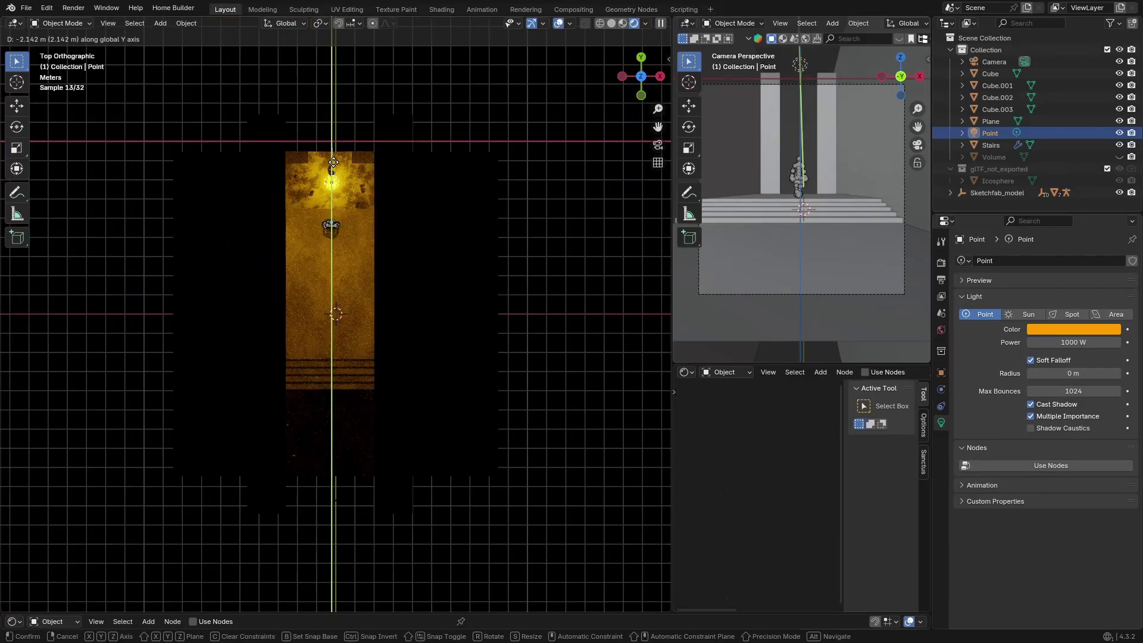
pyautogui.click(334, 171)
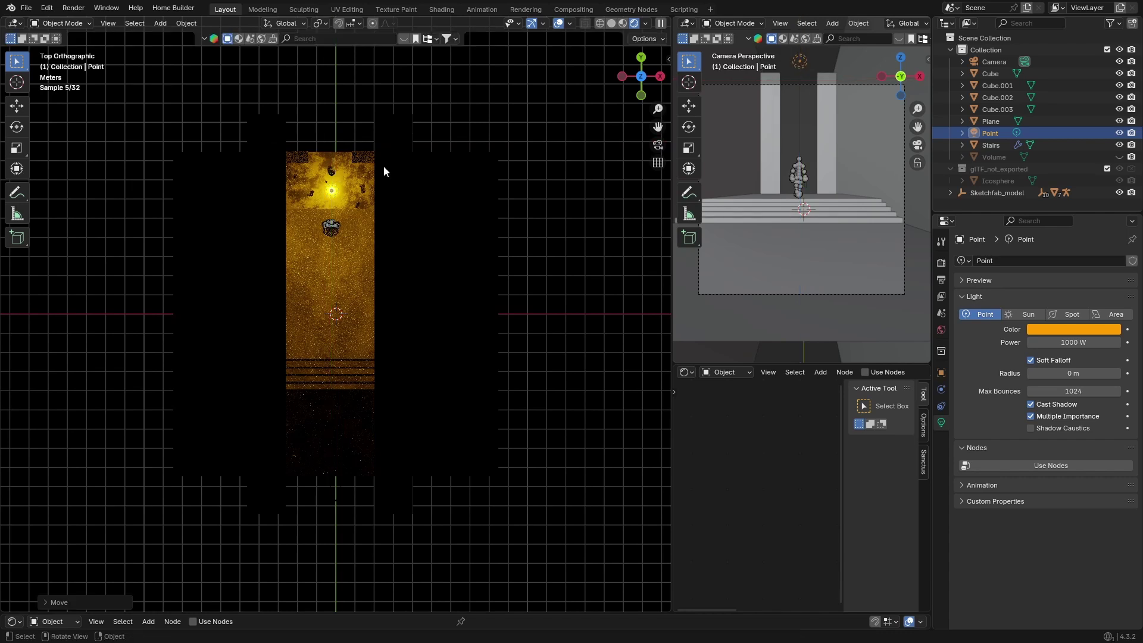
# - Back in camera view, show the fog Volume again with overlays turned off
pyautogui.click(657, 144)
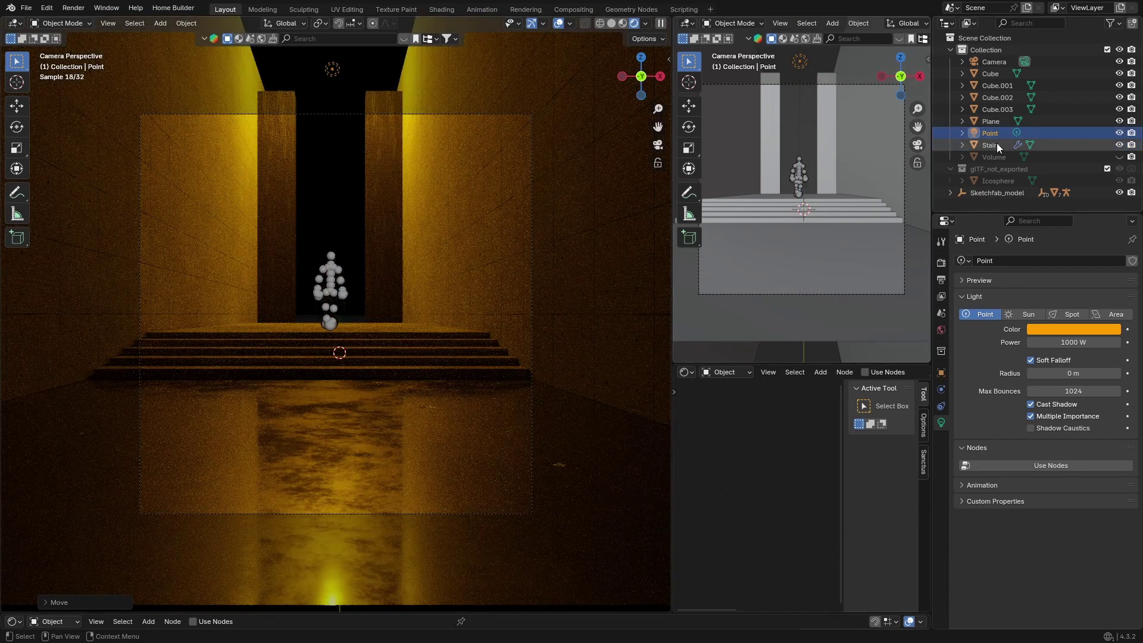
pyautogui.click(1119, 156)
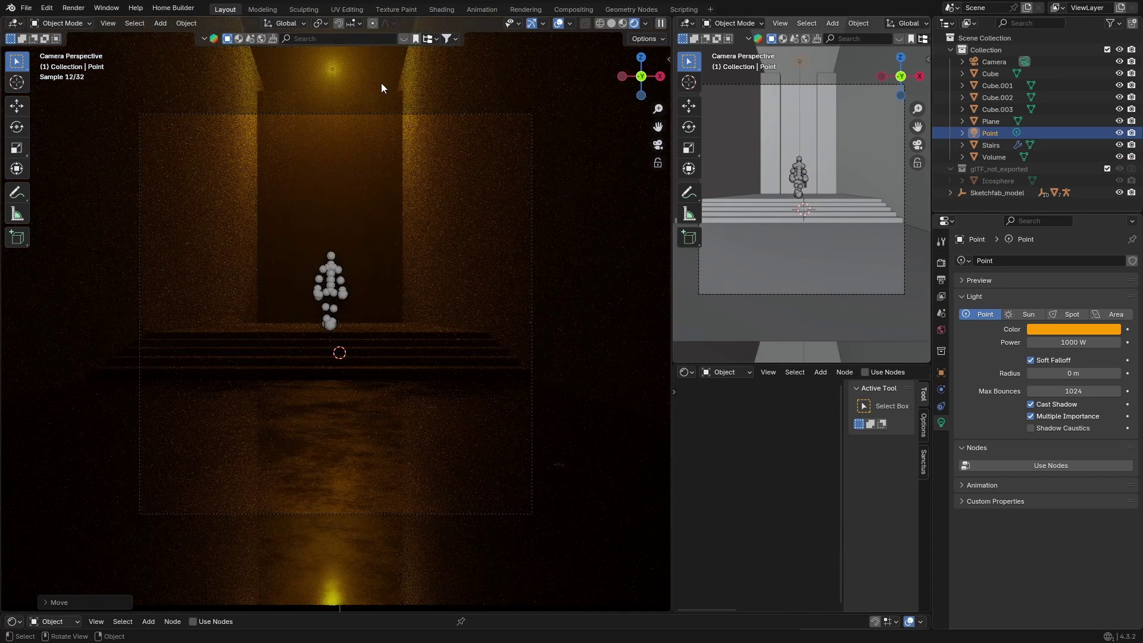
pyautogui.click(558, 23)
pyautogui.click(242, 283)
pyautogui.press('n')
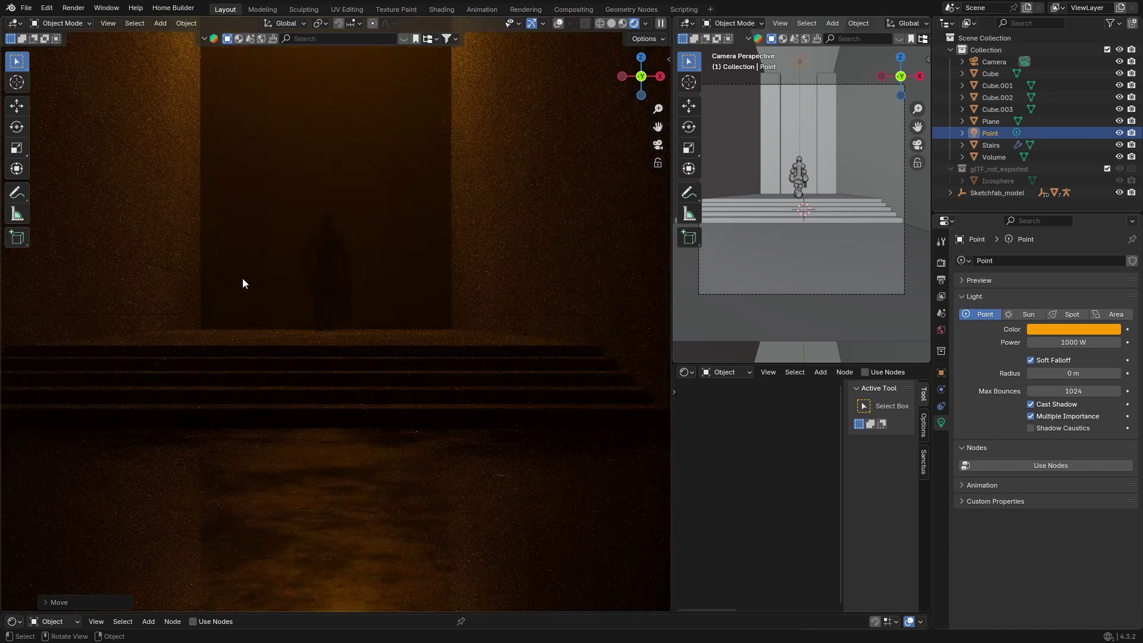
pyautogui.click(331, 69)
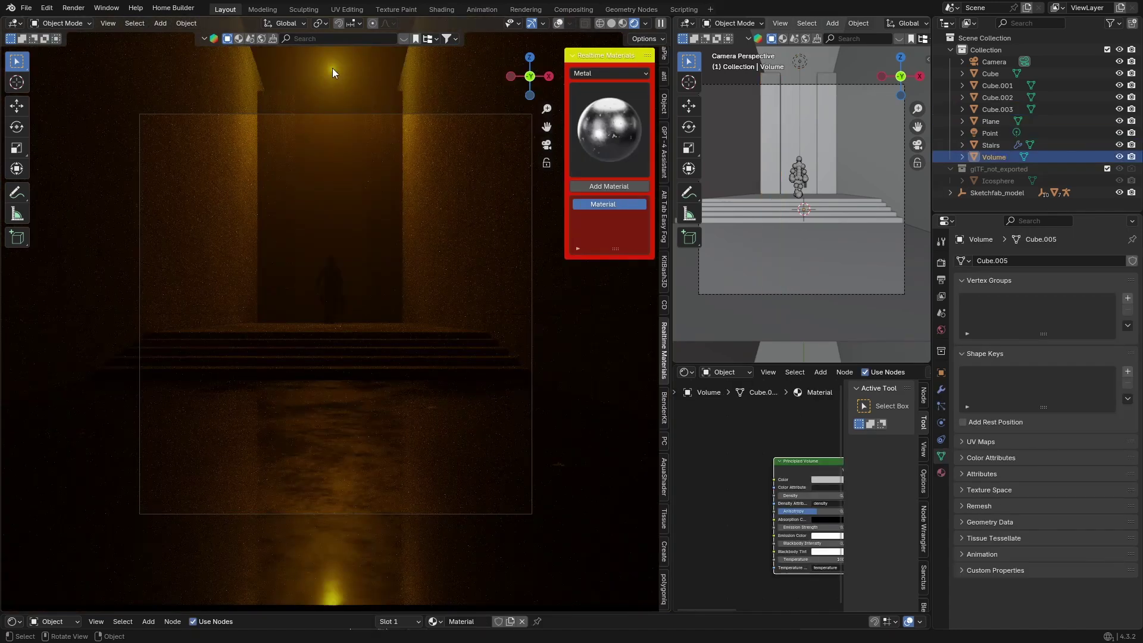
# - Lower the light, change its type to Area, then raise it about 1.7 m above the figure
pyautogui.click(332, 68)
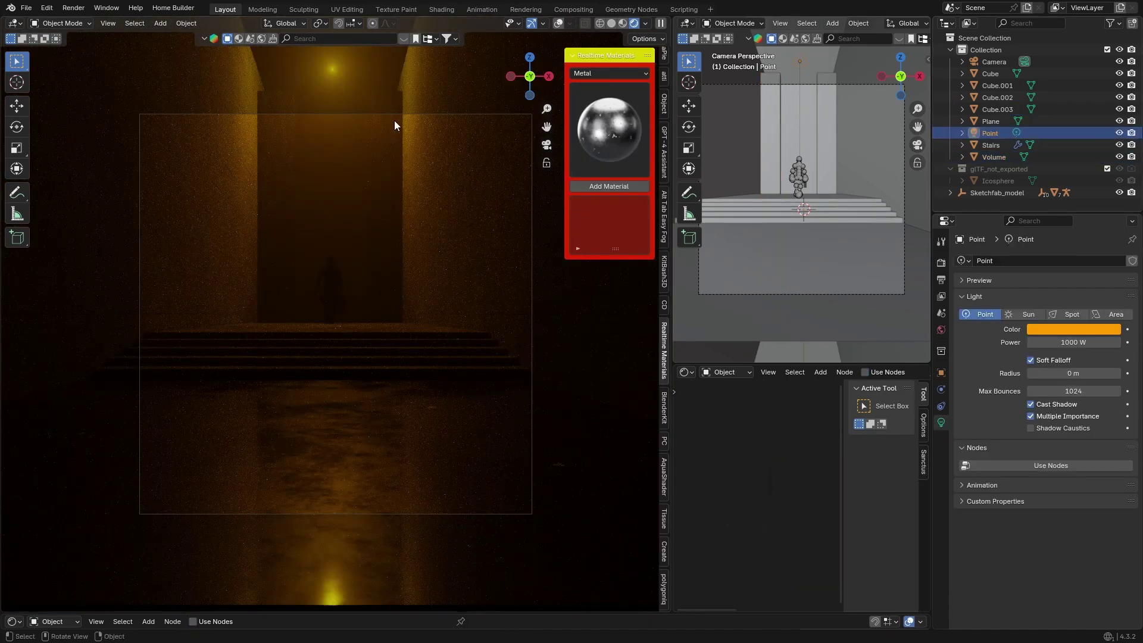
pyautogui.press('g')
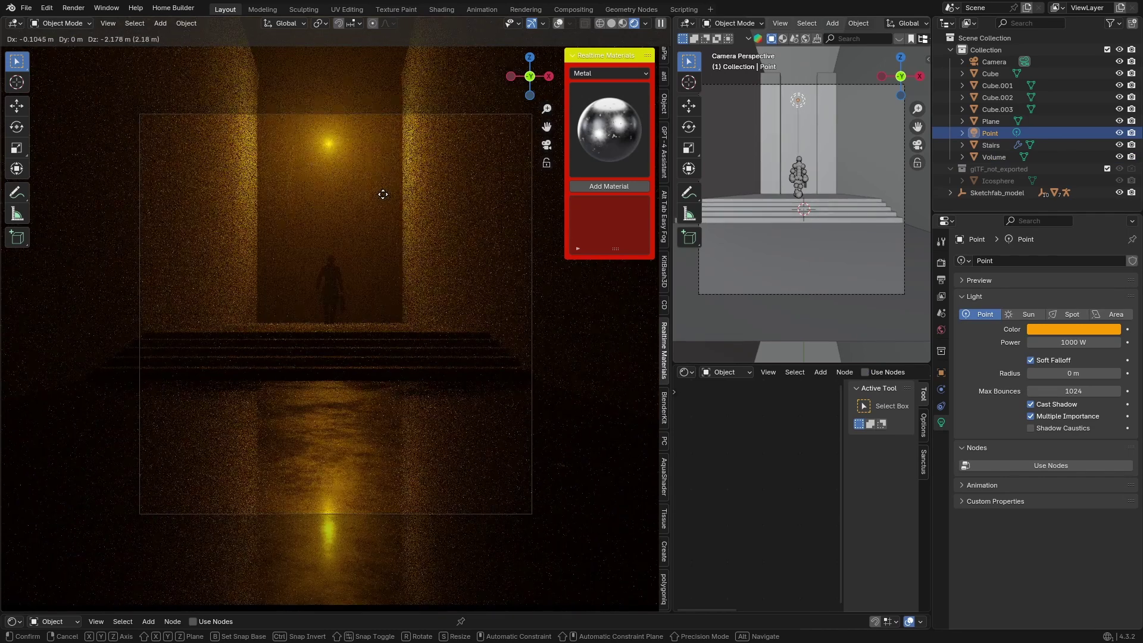
pyautogui.click(383, 199)
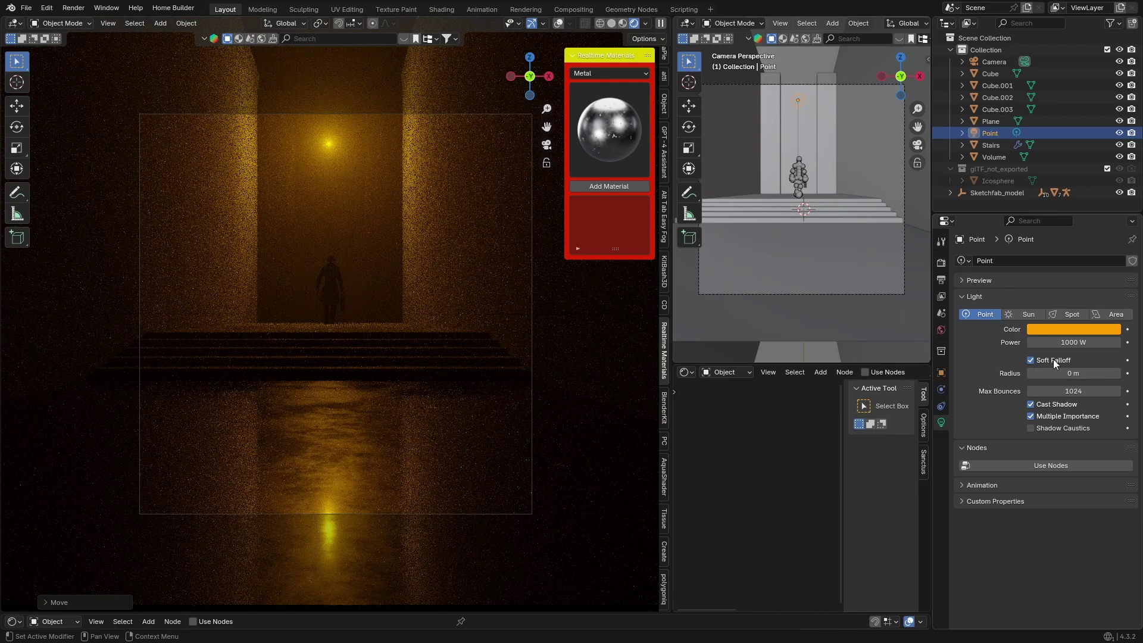
pyautogui.click(1070, 314)
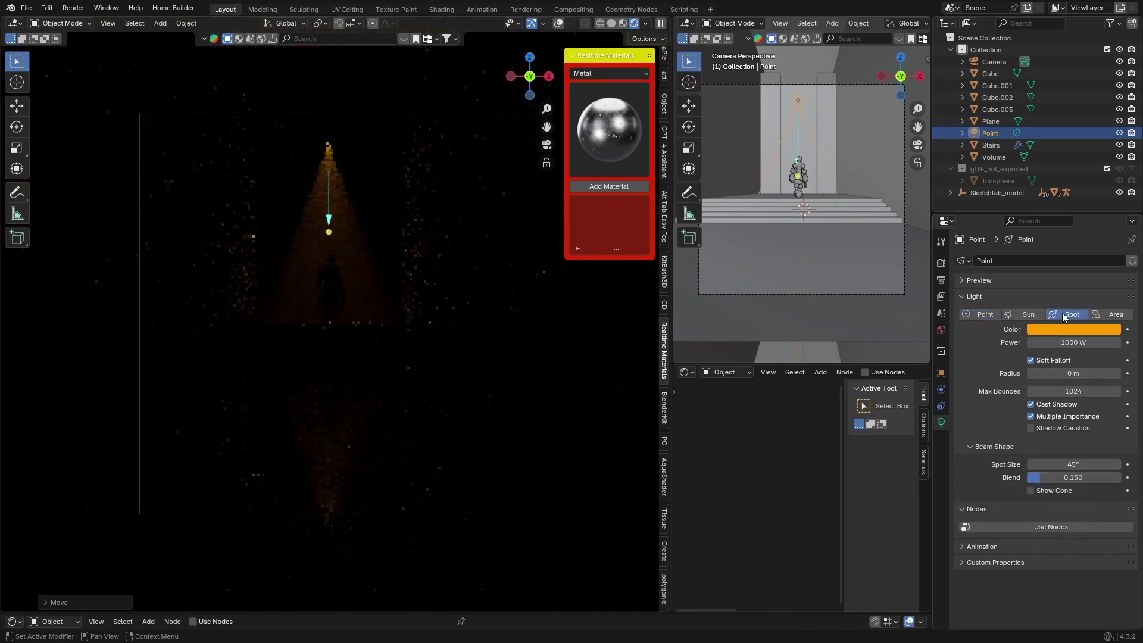
pyautogui.click(1110, 315)
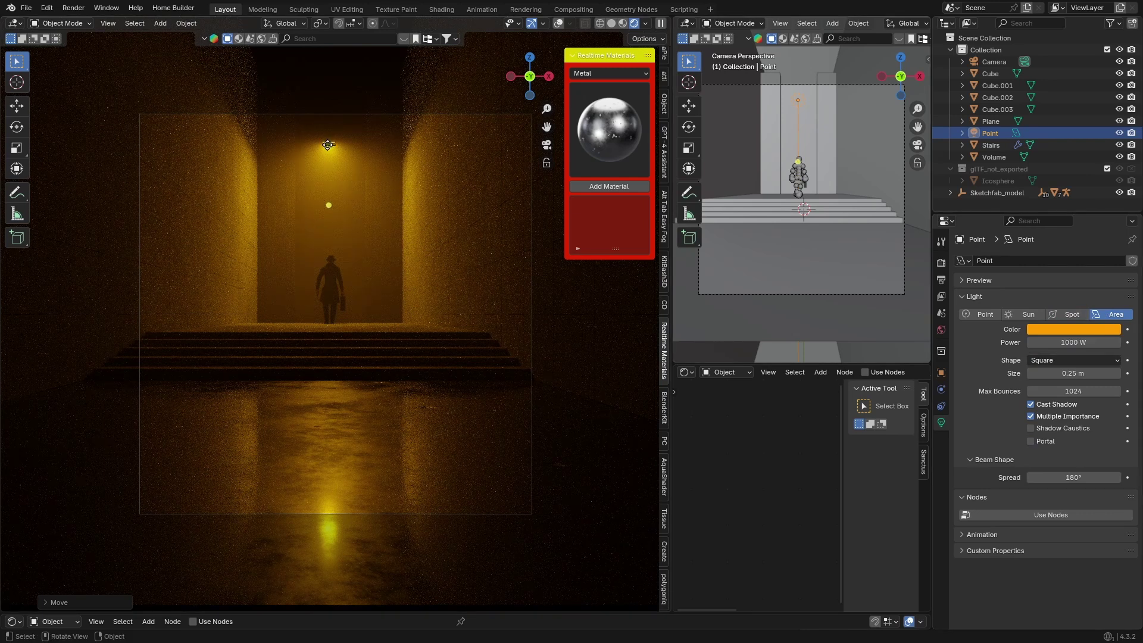
pyautogui.moveTo(324, 145); pyautogui.dragTo(326, 79)
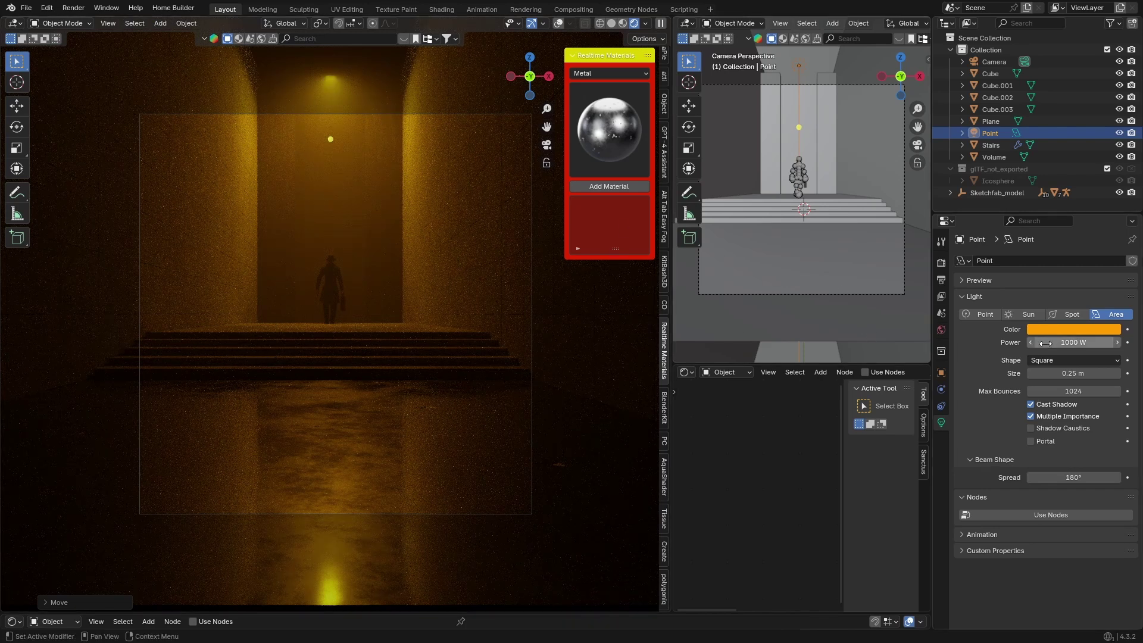
# - Shift the area light's hue toward a redder orange, hiding the fog Volume to compare
pyautogui.click(1072, 329)
pyautogui.moveTo(1042, 217)
pyautogui.mouseDown()
pyautogui.moveTo(1022, 225)
pyautogui.moveTo(1010, 177)
pyautogui.moveTo(1025, 157)
pyautogui.moveTo(1074, 151)
pyautogui.moveTo(1056, 147)
pyautogui.moveTo(1012, 189)
pyautogui.moveTo(1014, 216)
pyautogui.moveTo(1032, 234)
pyautogui.mouseUp()
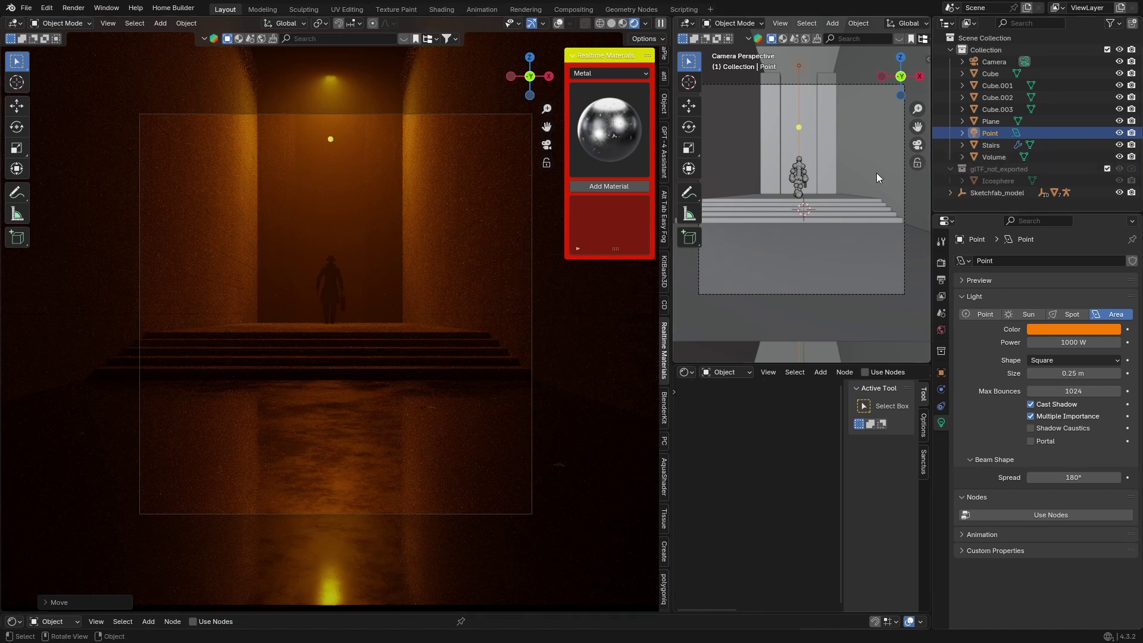
pyautogui.click(1119, 157)
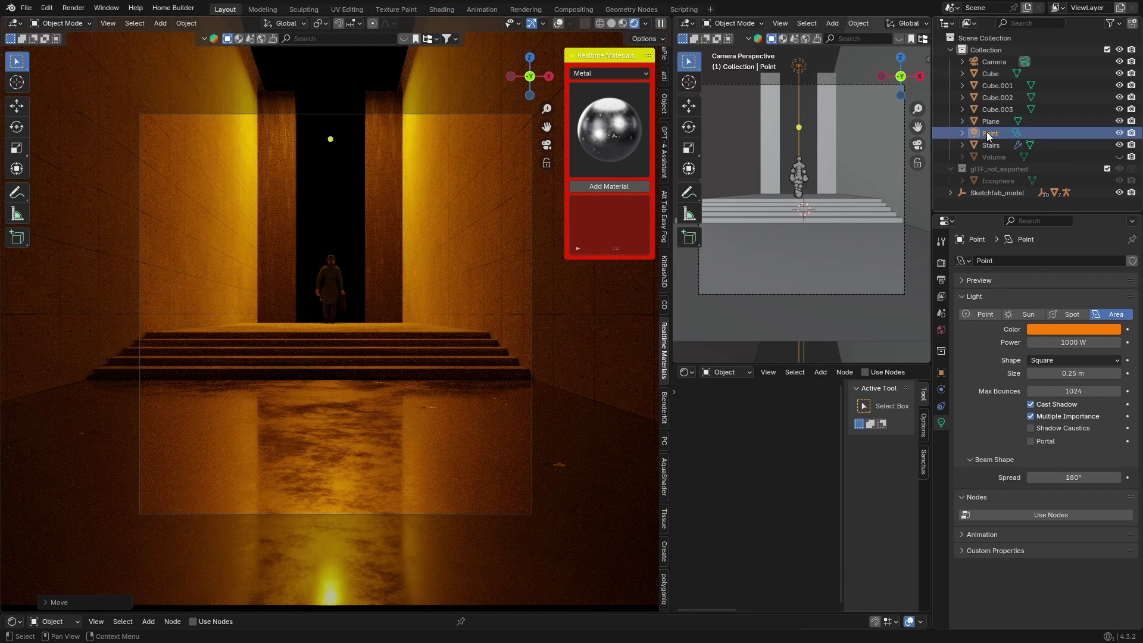
pyautogui.click(1027, 156)
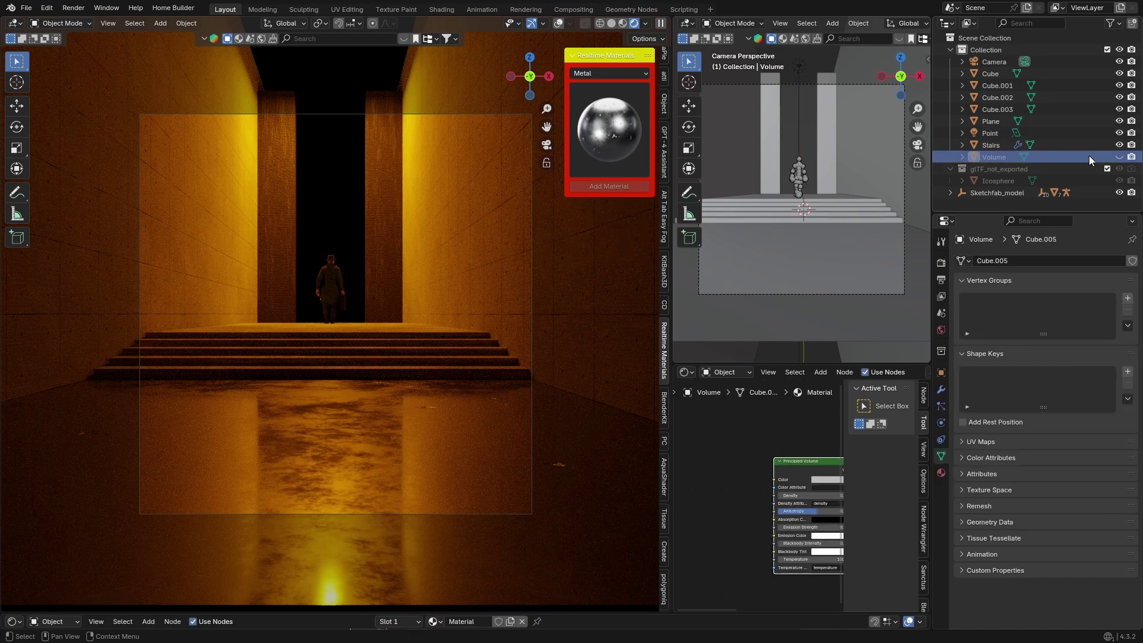
# - Show the fog Volume and set its Principled Volume anisotropy slightly negative and density 0.05
pyautogui.click(1119, 157)
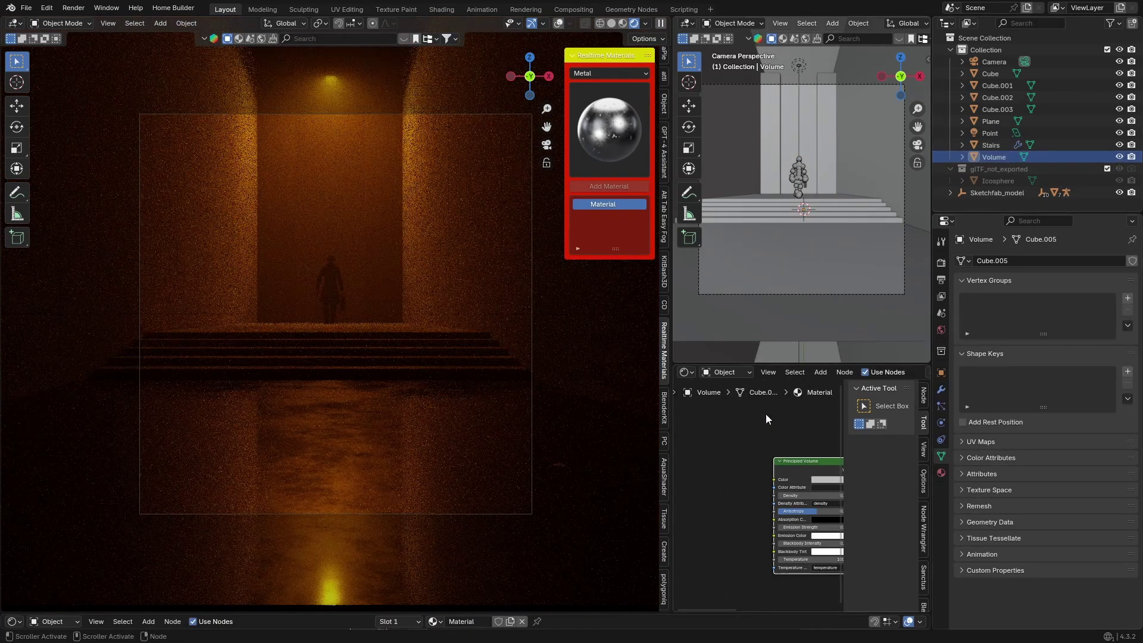
pyautogui.moveTo(791, 467); pyautogui.dragTo(719, 464, button='middle')
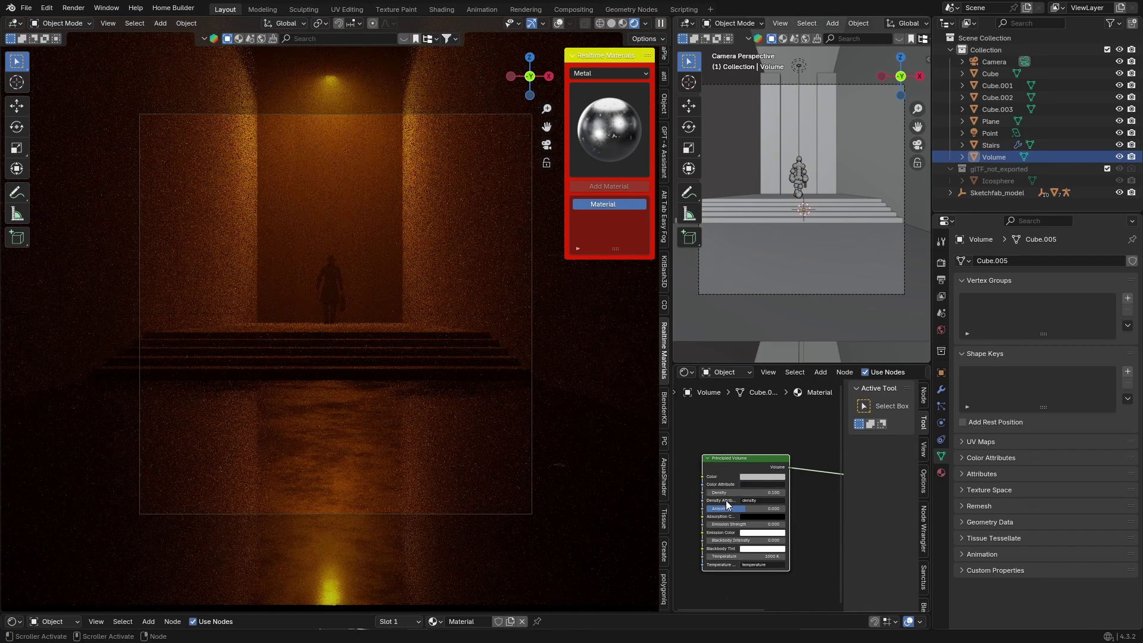
pyautogui.moveTo(732, 509)
pyautogui.mouseDown()
pyautogui.moveTo(781, 509)
pyautogui.moveTo(744, 509)
pyautogui.mouseUp()
pyautogui.click(746, 492)
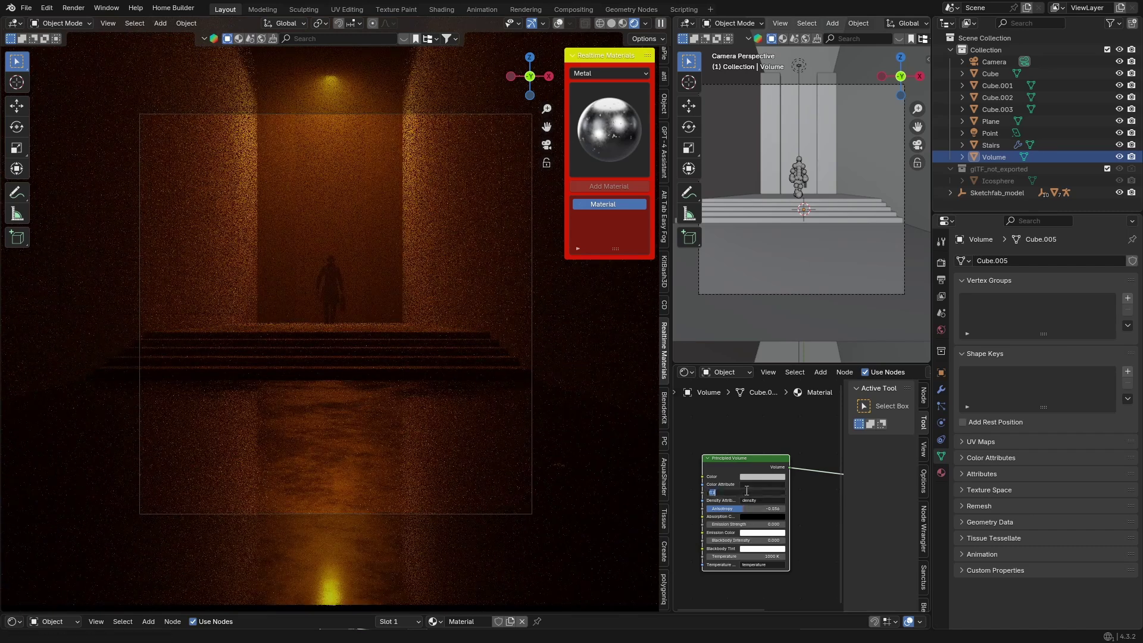
pyautogui.write('0.05')
pyautogui.press('Return')
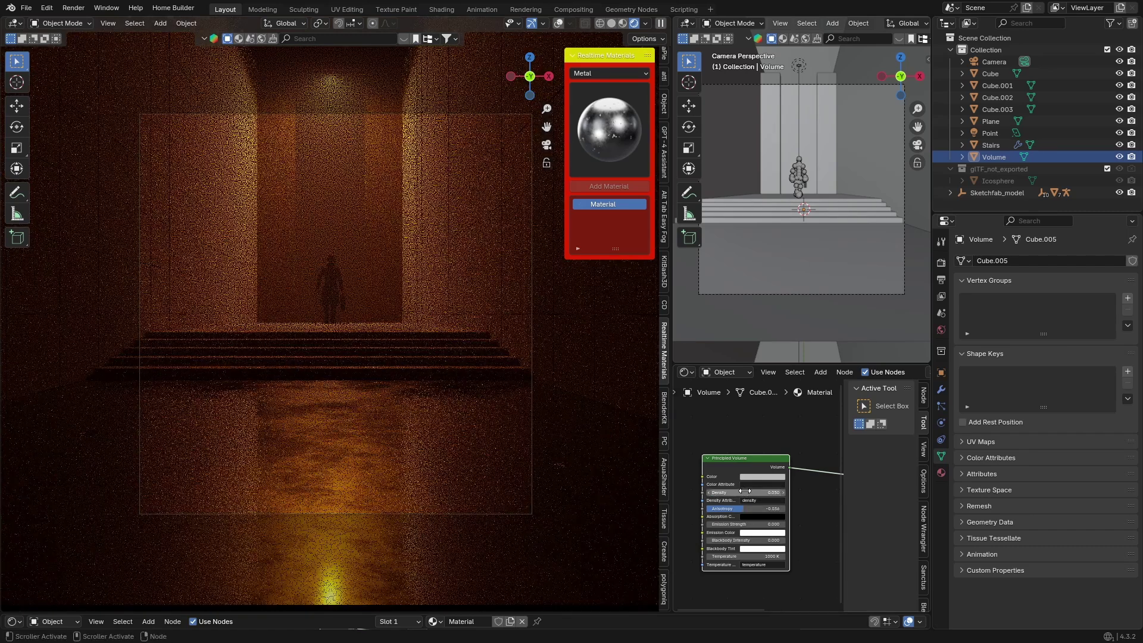